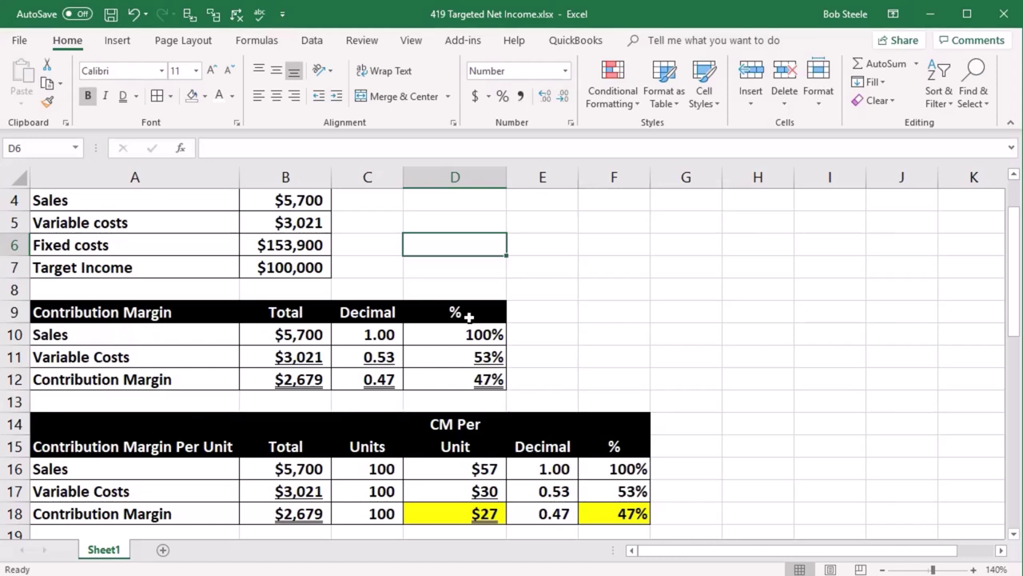
Review the input data, contribution margin tables and break-even sections down to the Units To be Sold to Achieve Targeted Net Income heading
scroll(472, 316, "up", 1)
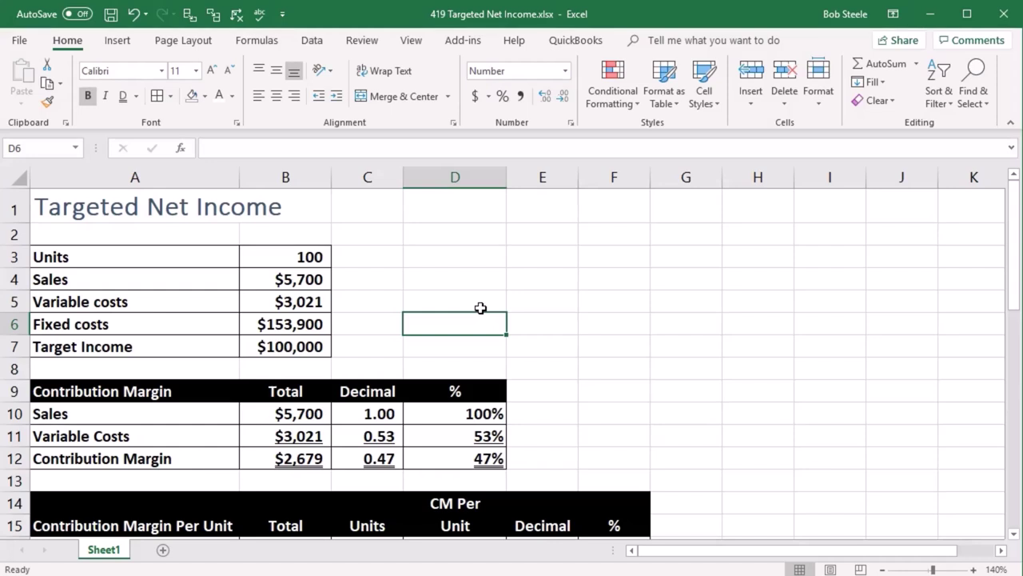
scroll(480, 307, "down", 2)
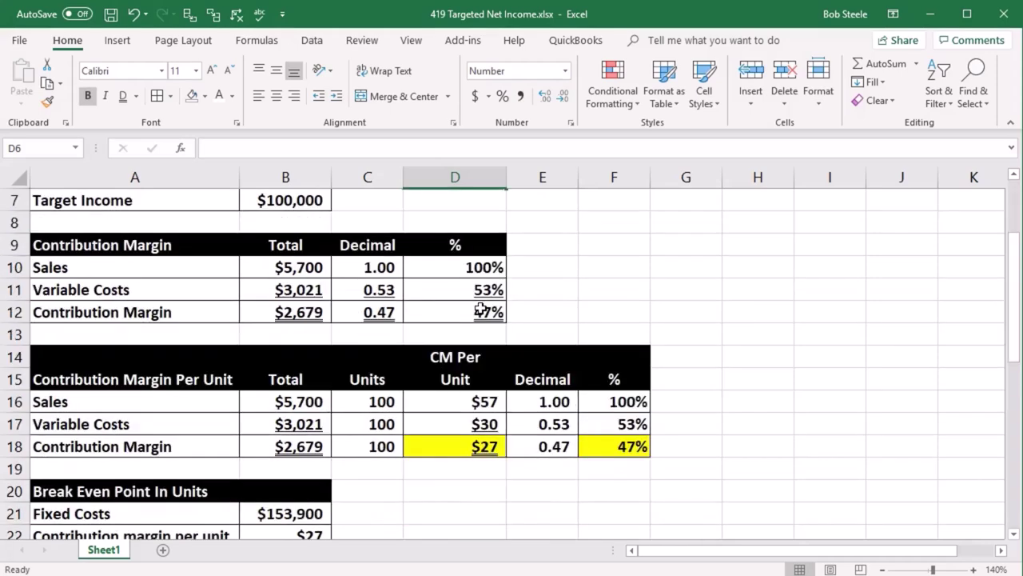
left_click(470, 448)
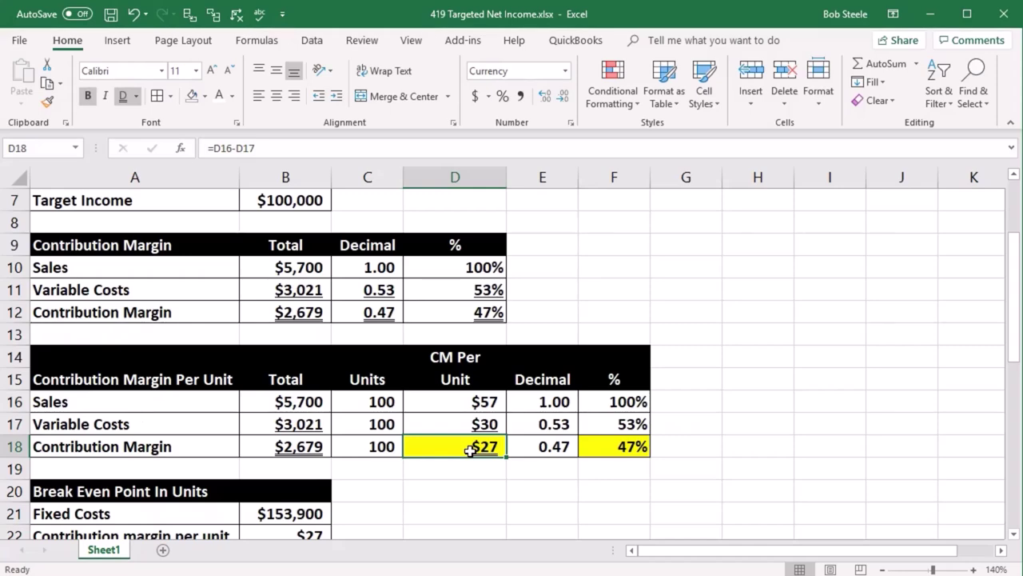
scroll(470, 450, "up", 2)
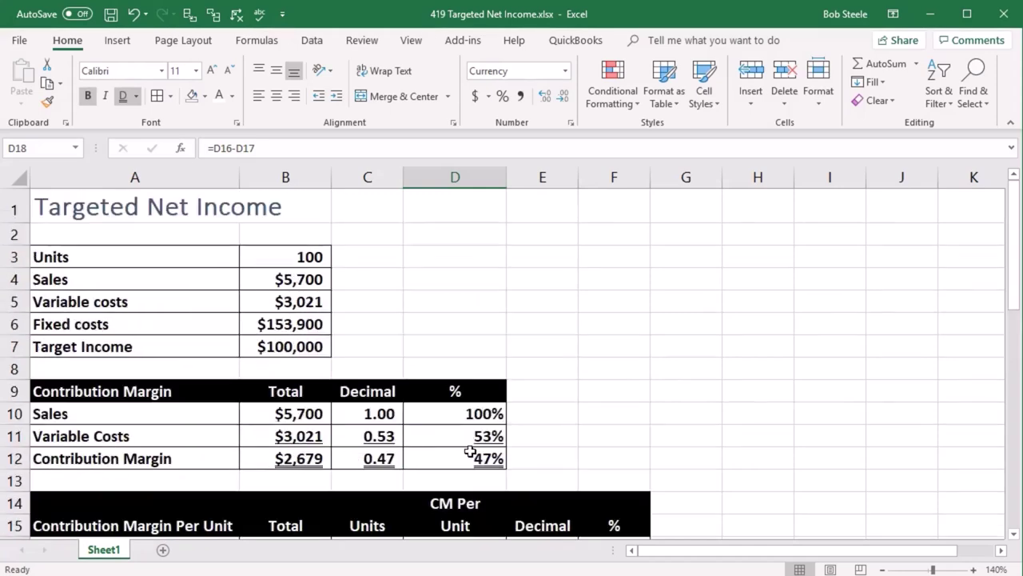
scroll(404, 330, "down", 3)
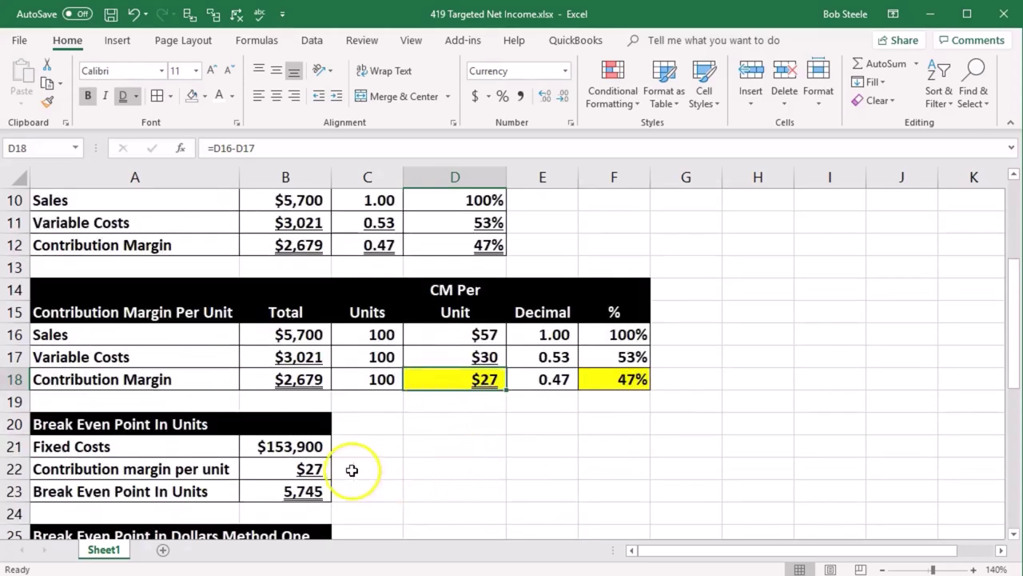
left_click(324, 448)
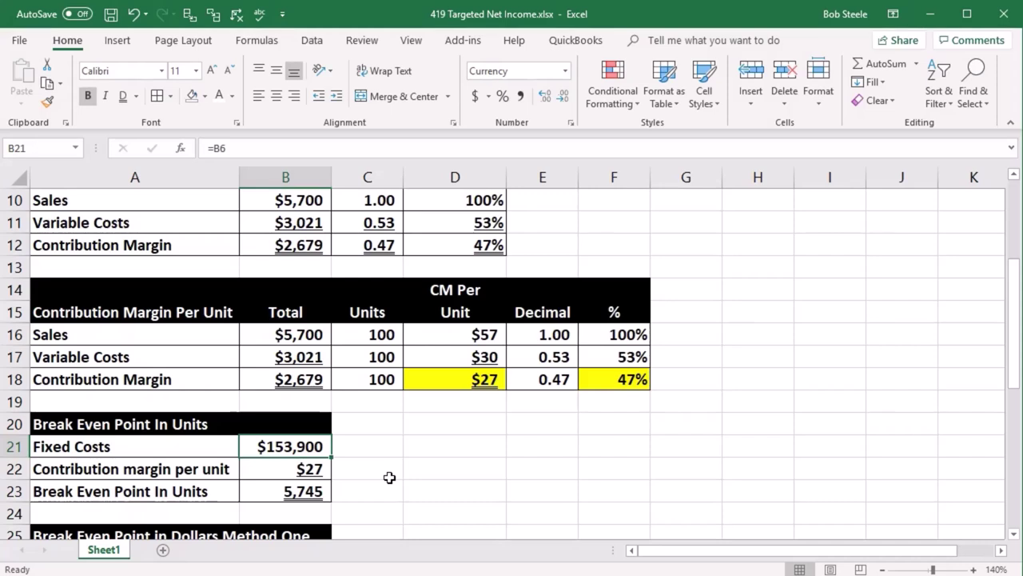
scroll(390, 477, "down", 2)
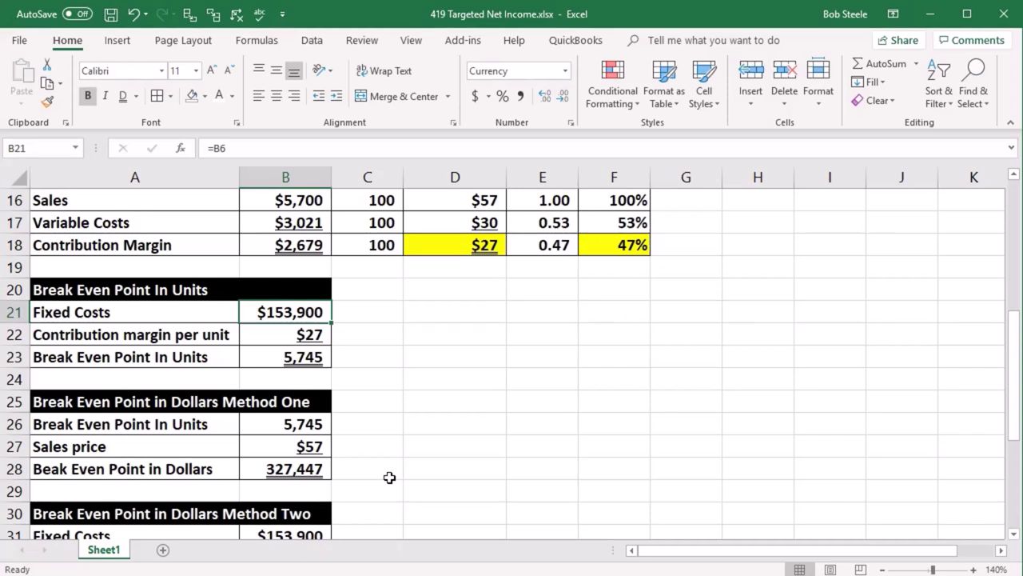
scroll(389, 478, "down", 5)
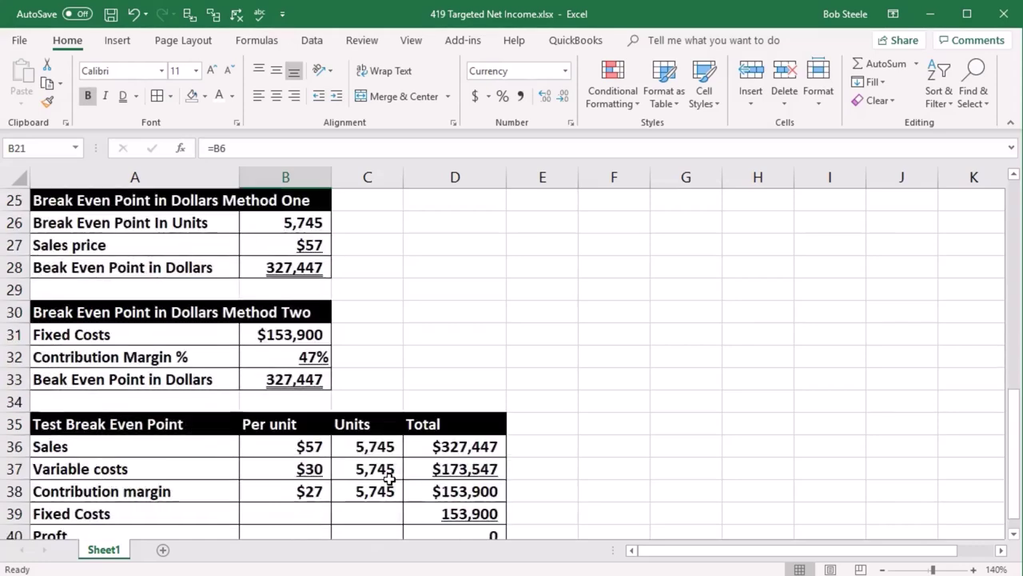
left_click(160, 448)
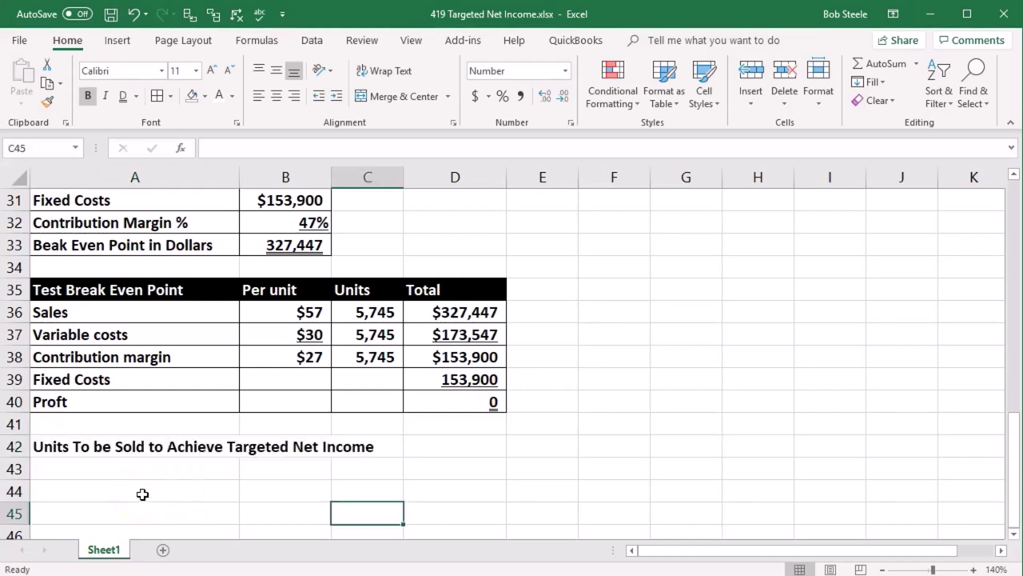
Examine the break-even formulas for units in B23 and for dollars by both methods in B28 and B33
scroll(142, 494, "up", 3)
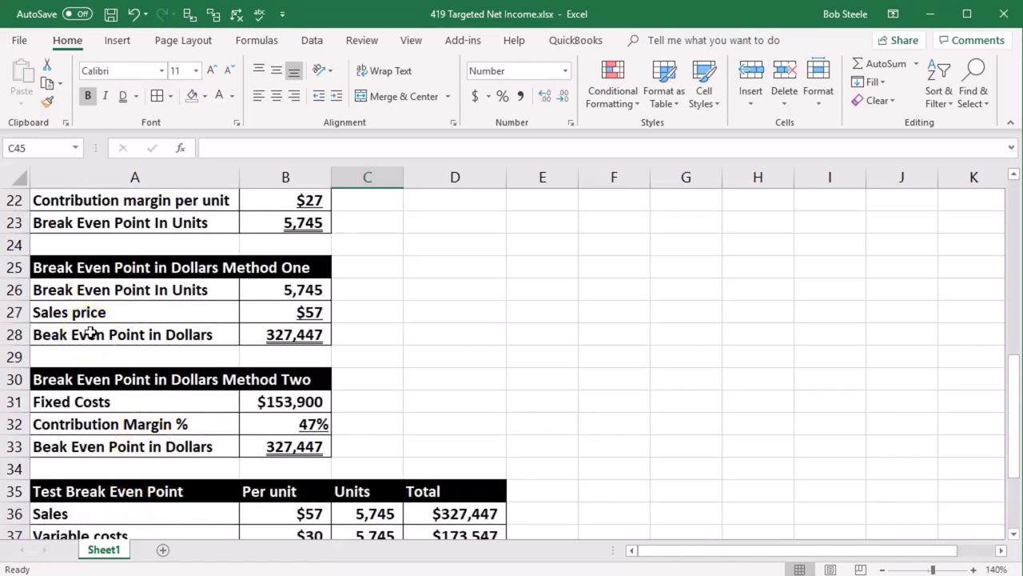
scroll(125, 376, "up", 1)
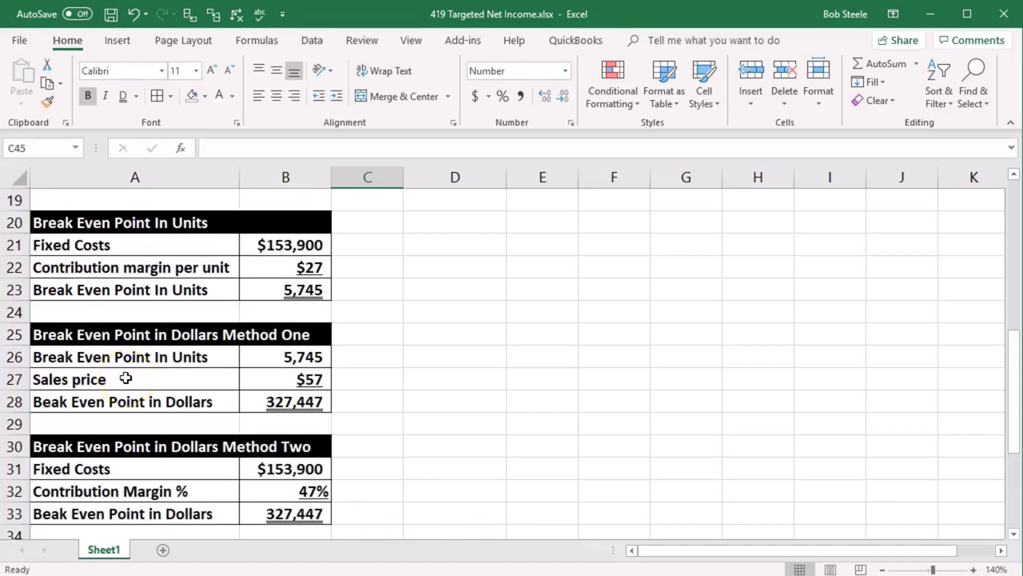
scroll(276, 346, "up", 1)
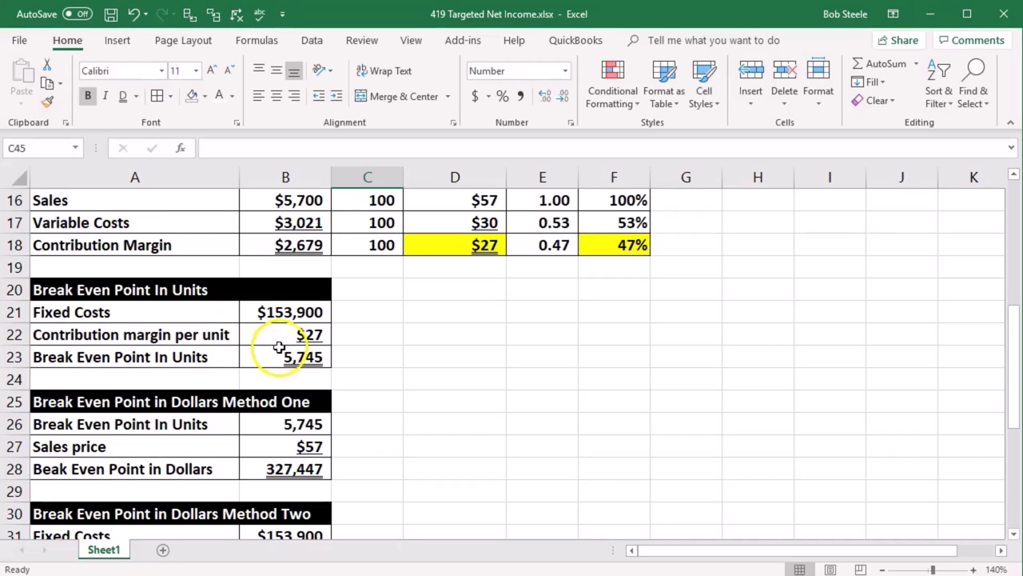
left_click(279, 350)
scroll(475, 390, "down", 1)
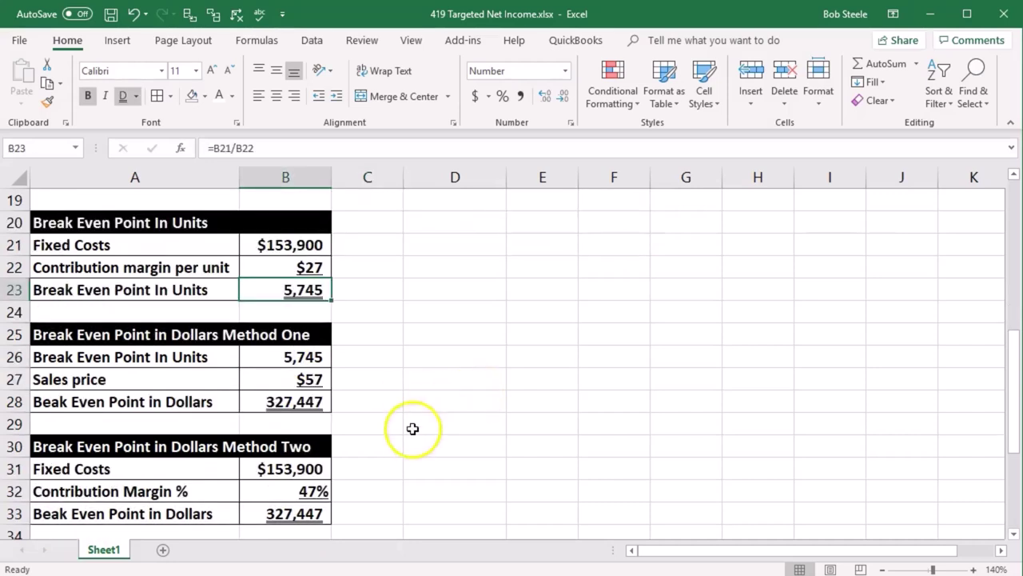
left_click(320, 410)
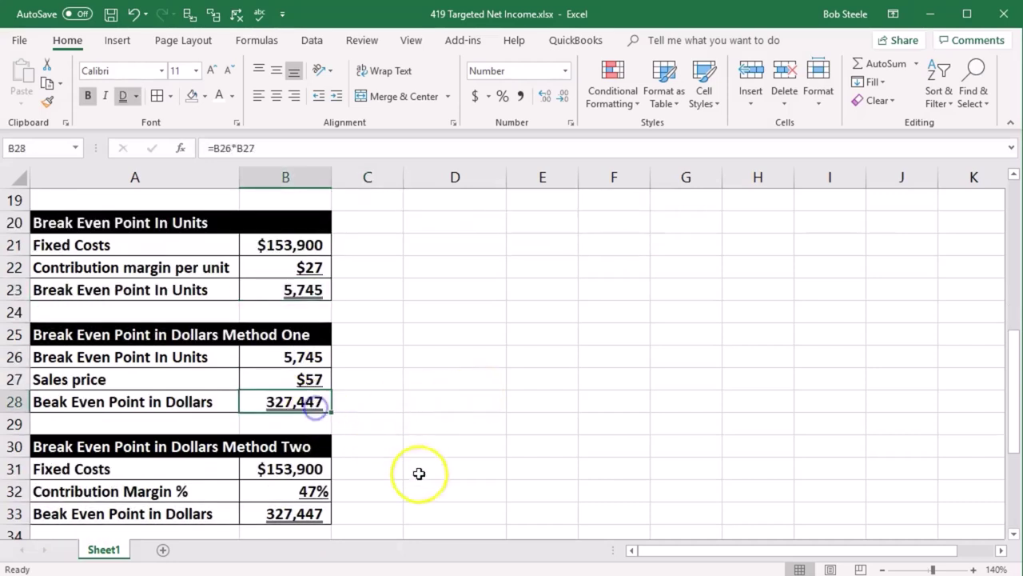
left_click(324, 512)
scroll(434, 475, "down", 2)
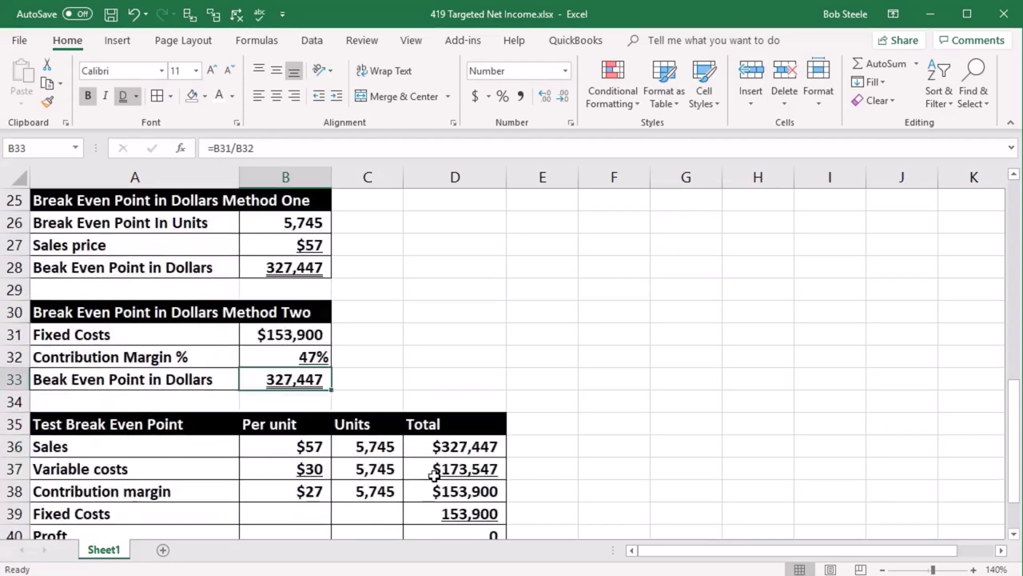
scroll(434, 475, "down", 4)
Label A43 "Fixed Costs" under the targeted net income heading and link B43 to the fixed costs in B6
left_click_drag(203, 391, 186, 379)
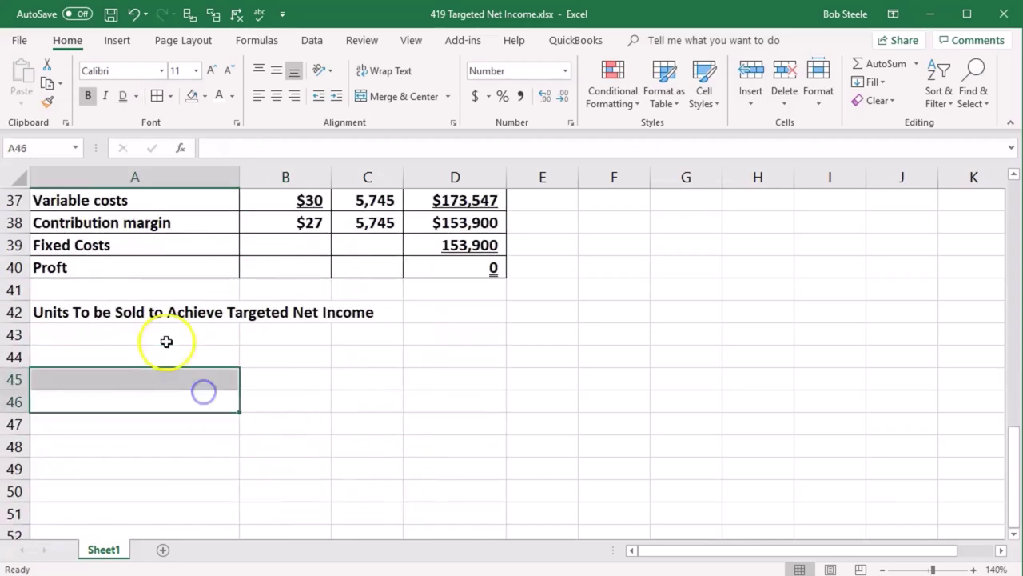
left_click(166, 341)
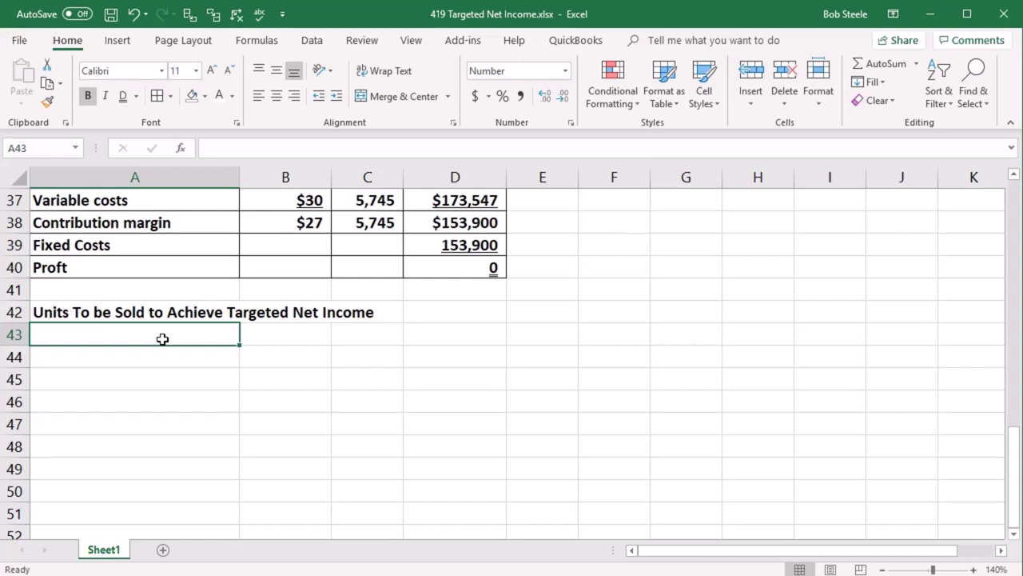
type("F")
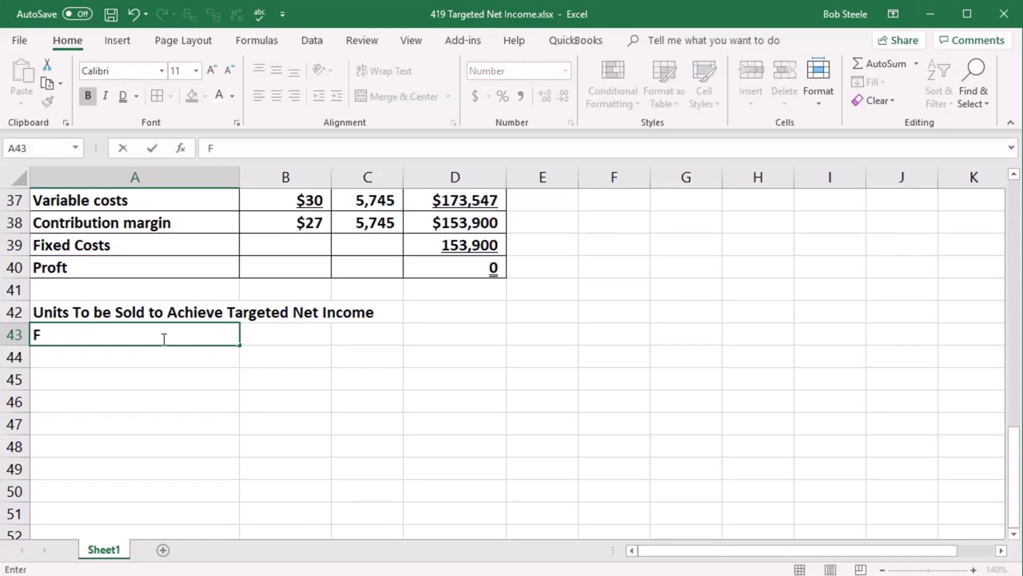
type("ixed Costs")
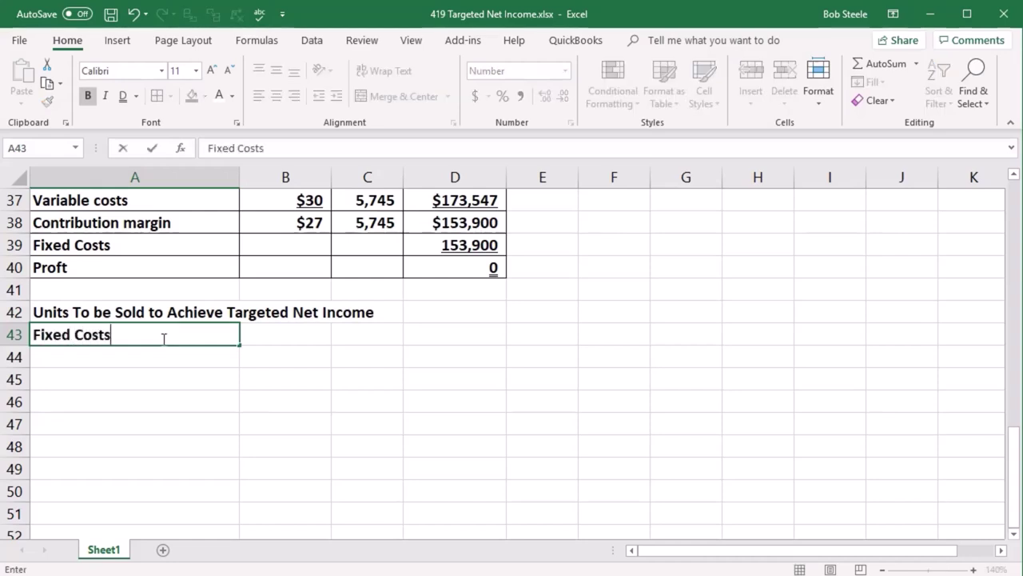
key("Tab")
type("=")
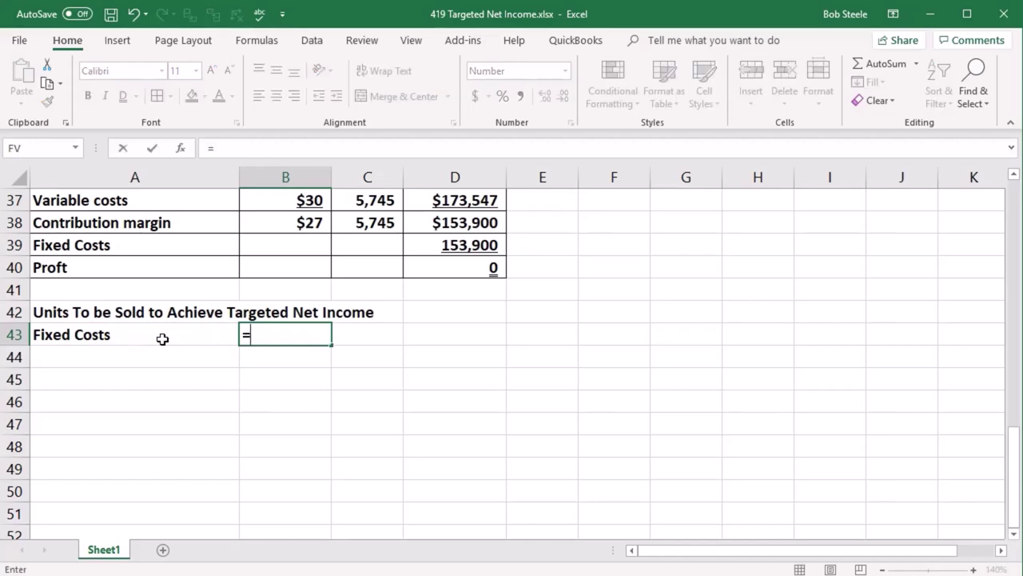
scroll(258, 344, "up", 10)
scroll(258, 345, "up", 2)
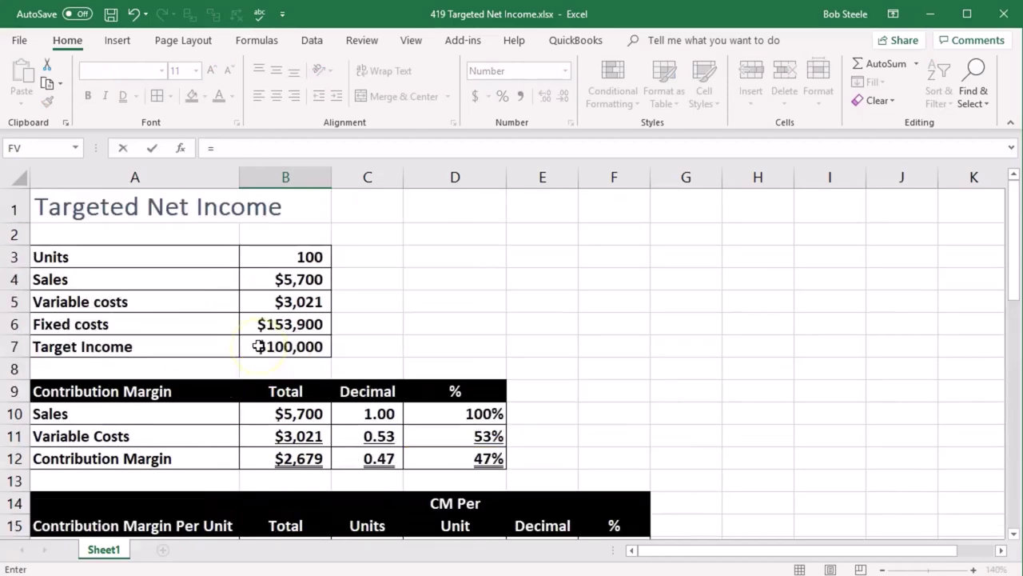
left_click(288, 324)
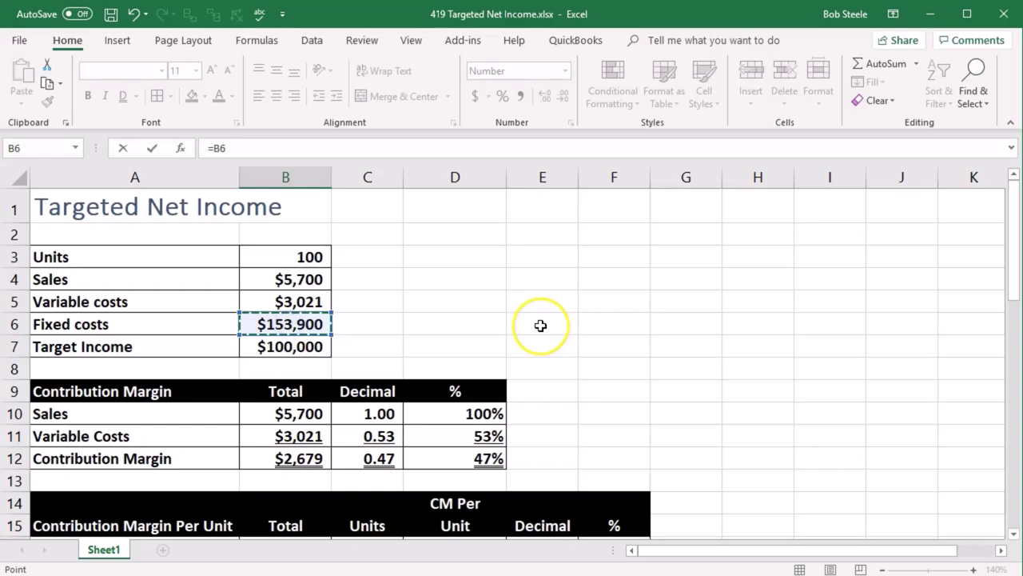
key("Return")
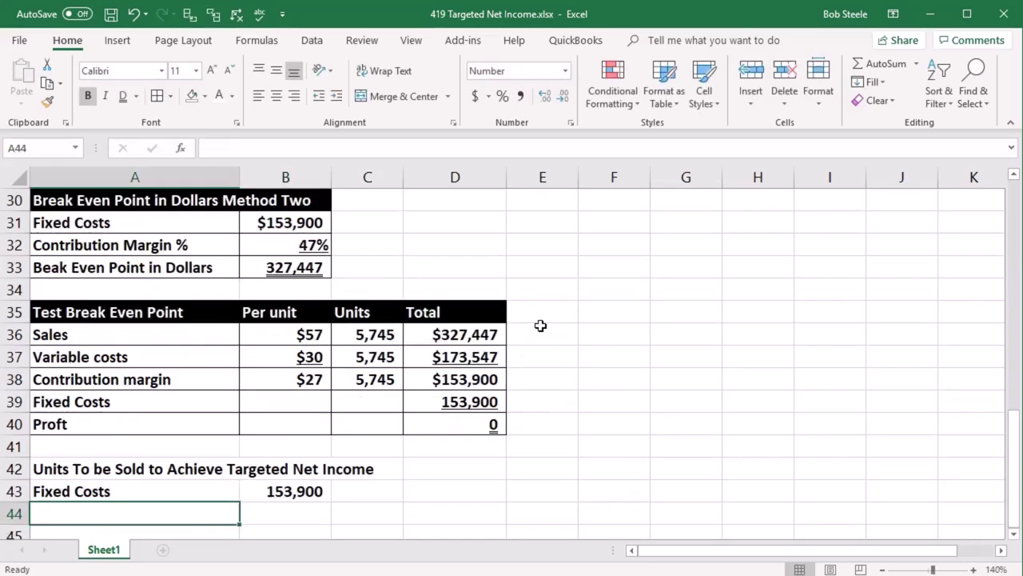
Label A44 "Targeted Income" and link B44 to the target income in B7
scroll(540, 326, "down", 2)
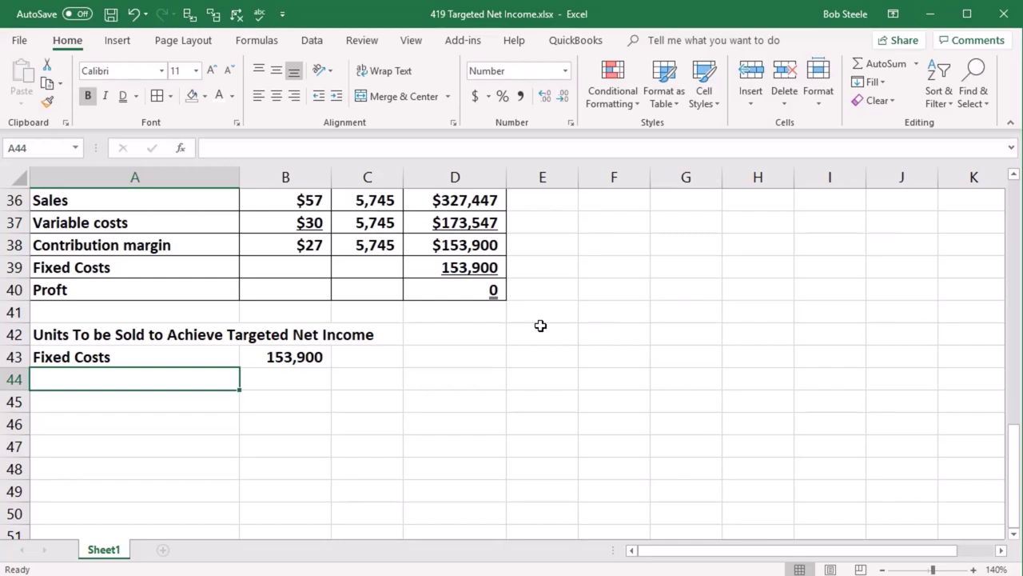
type("Target")
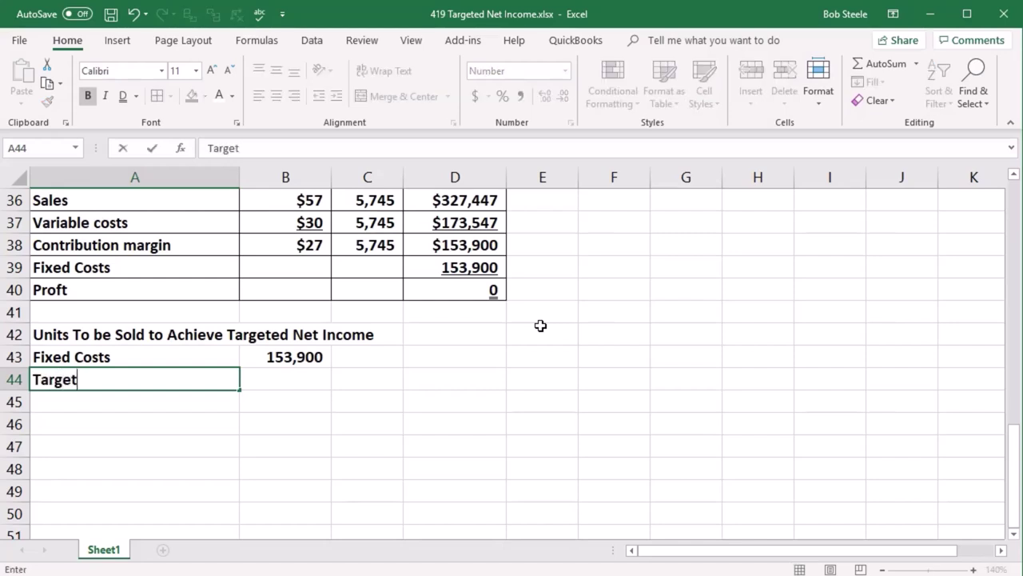
type("ed Income")
key("Tab")
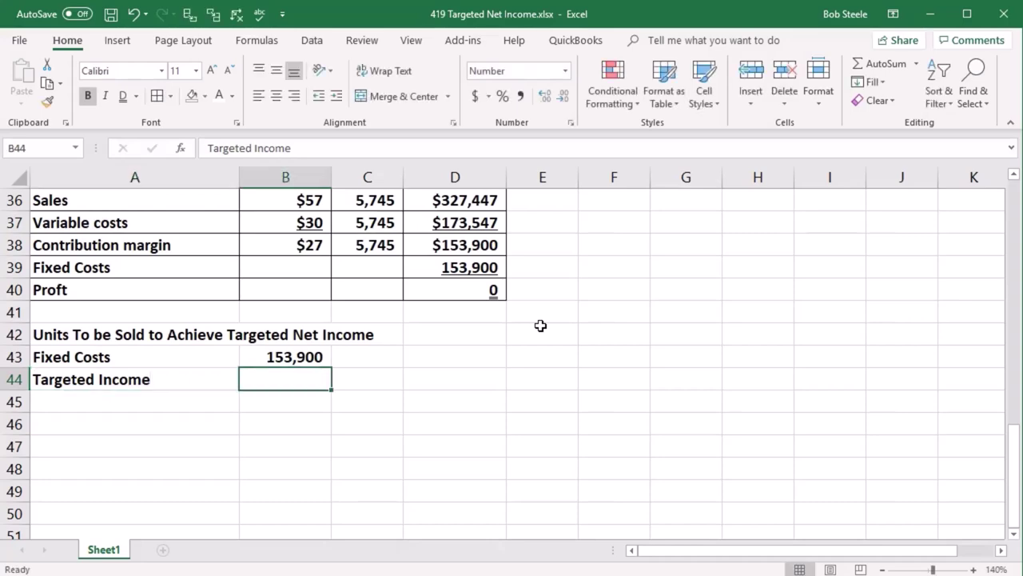
type("=")
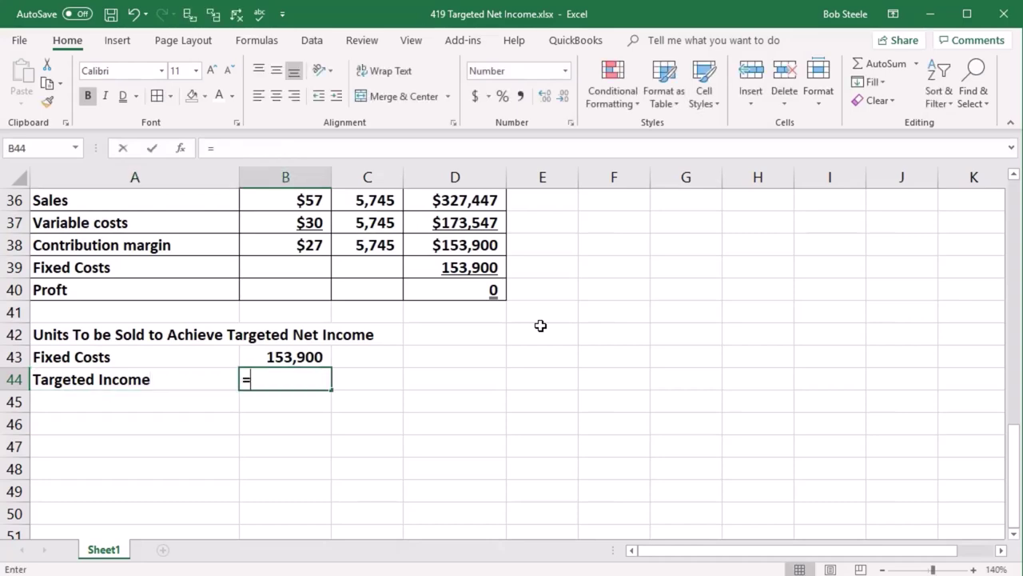
scroll(548, 317, "up", 12)
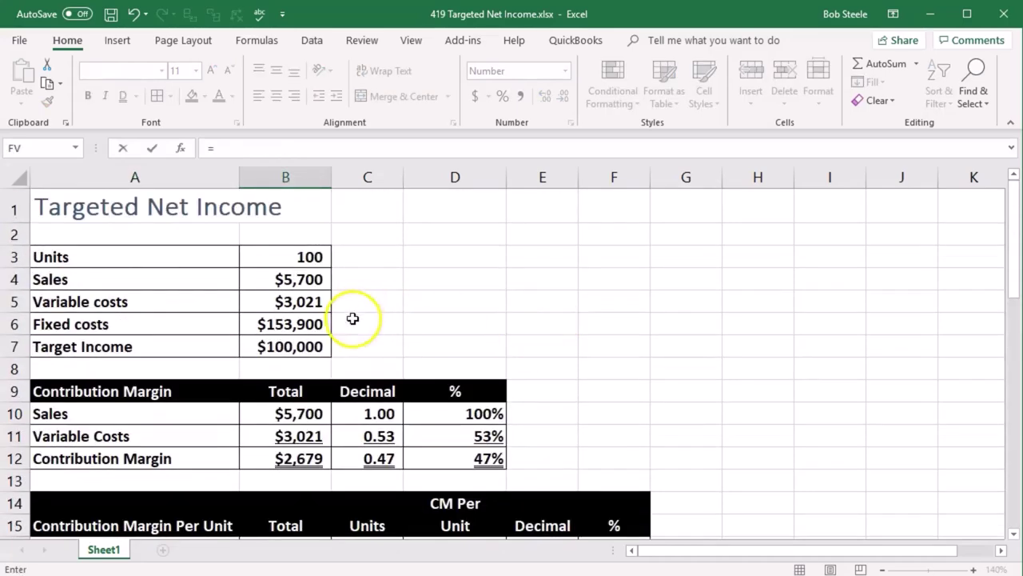
left_click(320, 345)
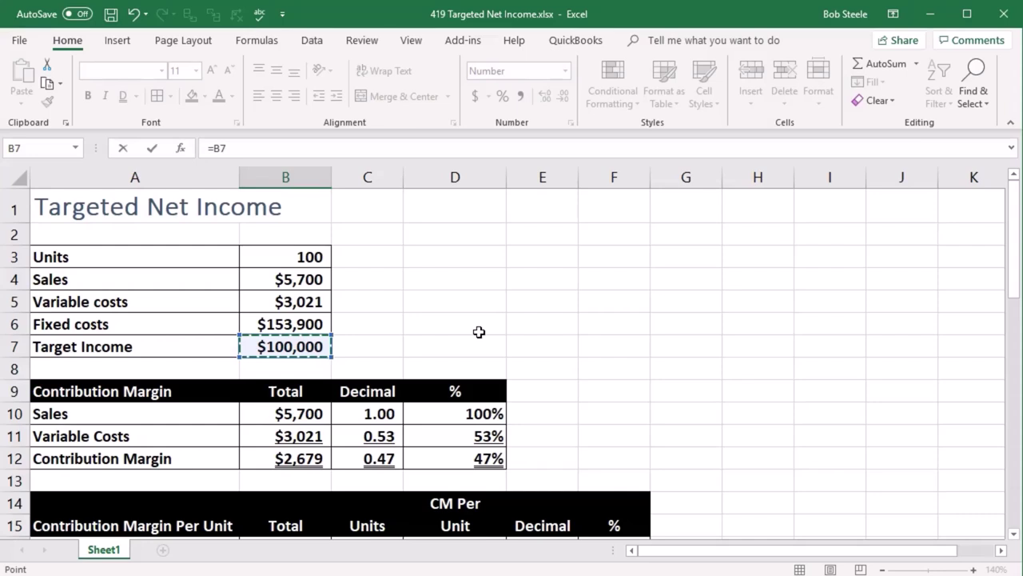
key("Return")
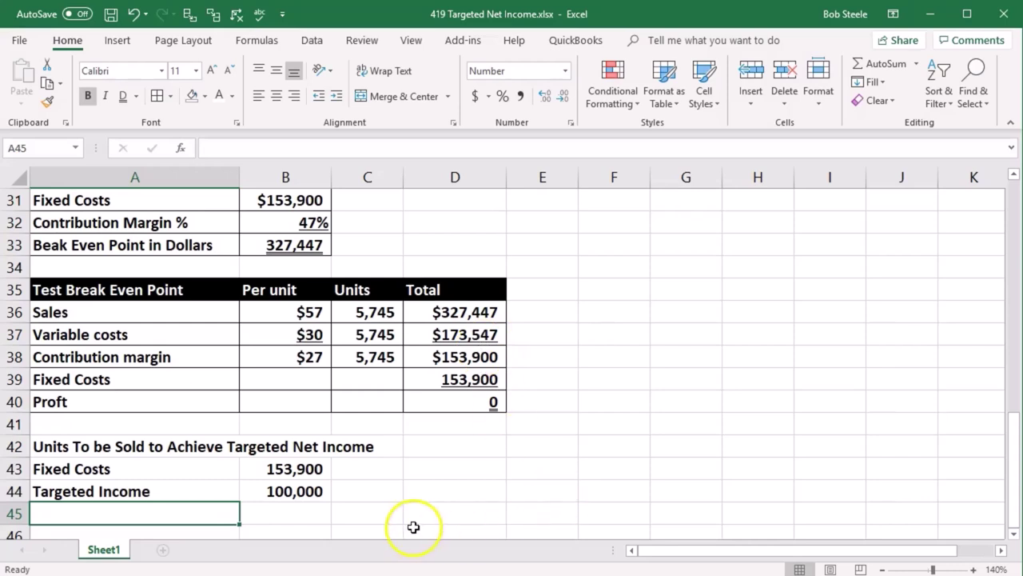
Total the fixed costs and targeted income in C45 with a SUM of B43:B44
left_click(374, 514)
type("=")
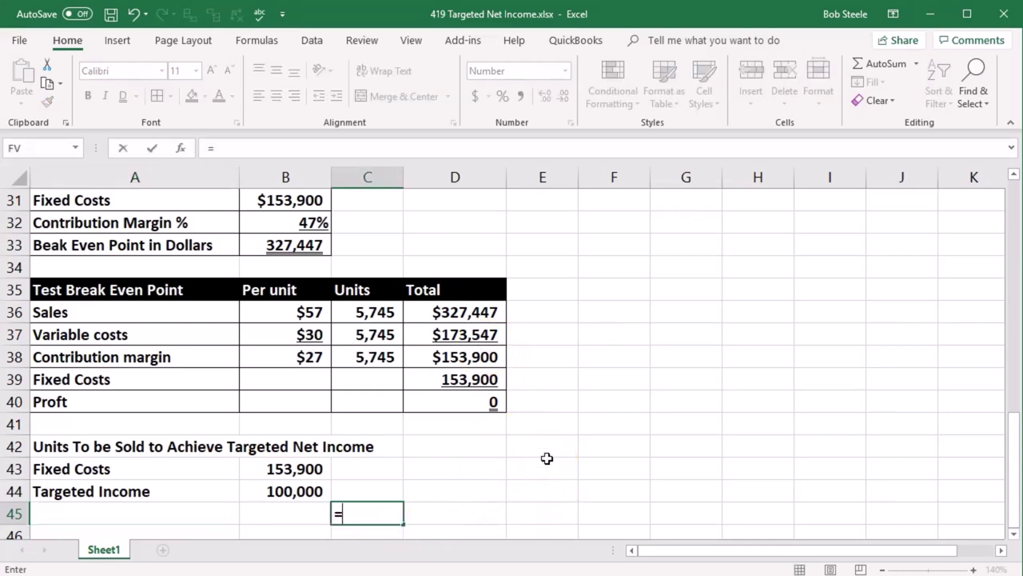
type("sum(")
key("Left")
key("Up")
key("Up")
key("shift+Down")
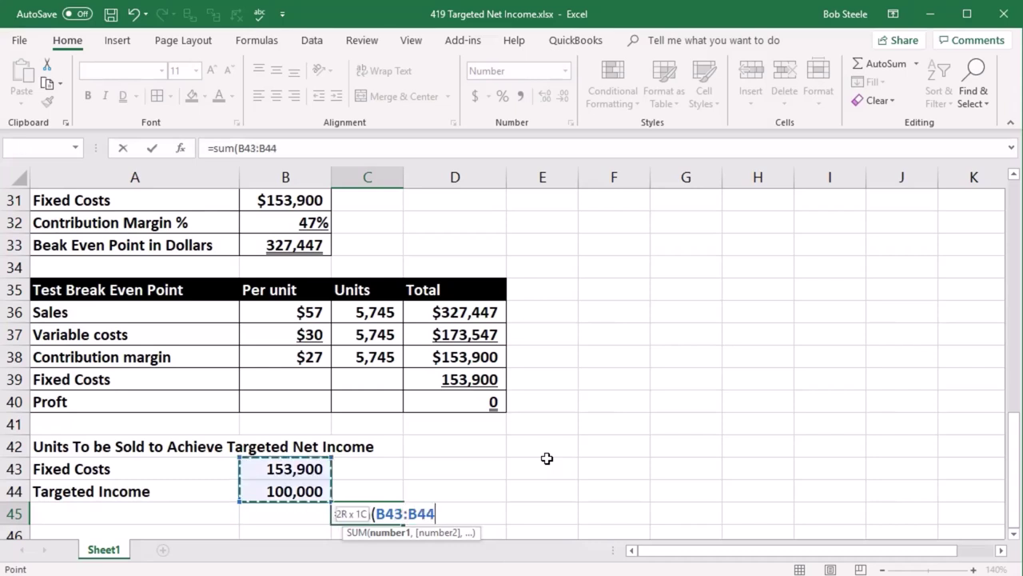
key("Return")
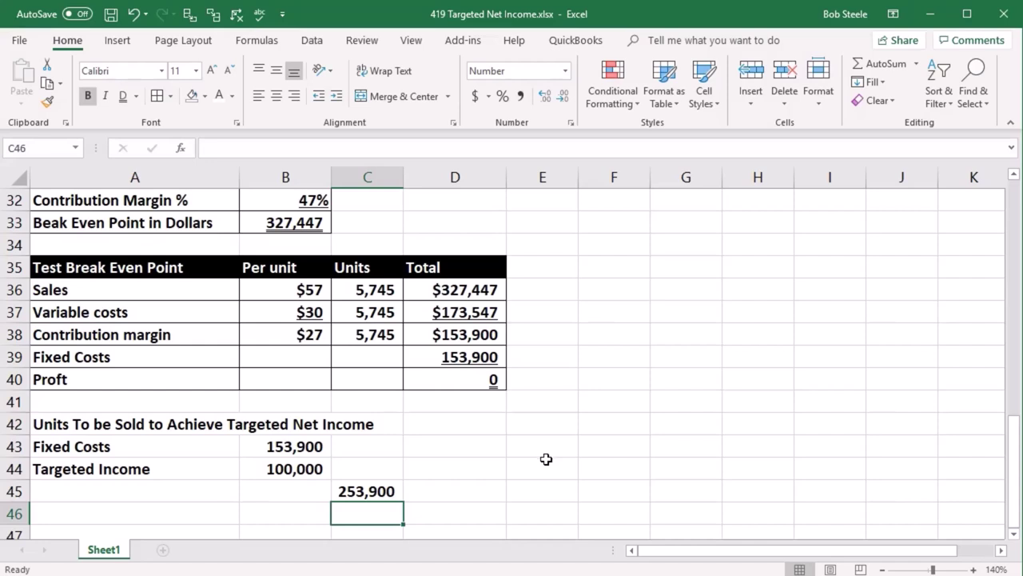
Label A45 "Fixed cots + Targeted Net Income" and change the A44 label to "Targeted Net Income"
left_click(212, 495)
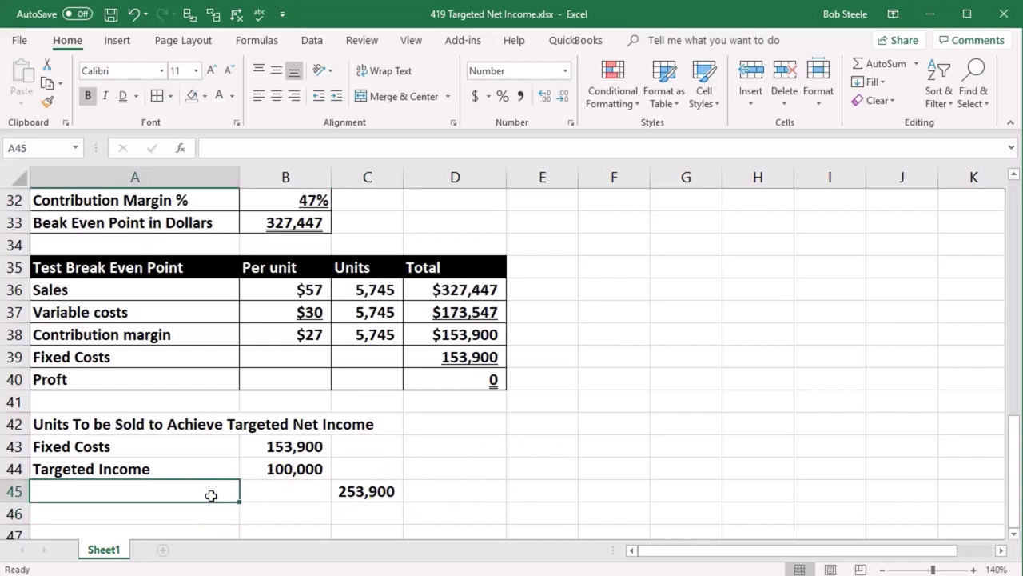
left_click(165, 484)
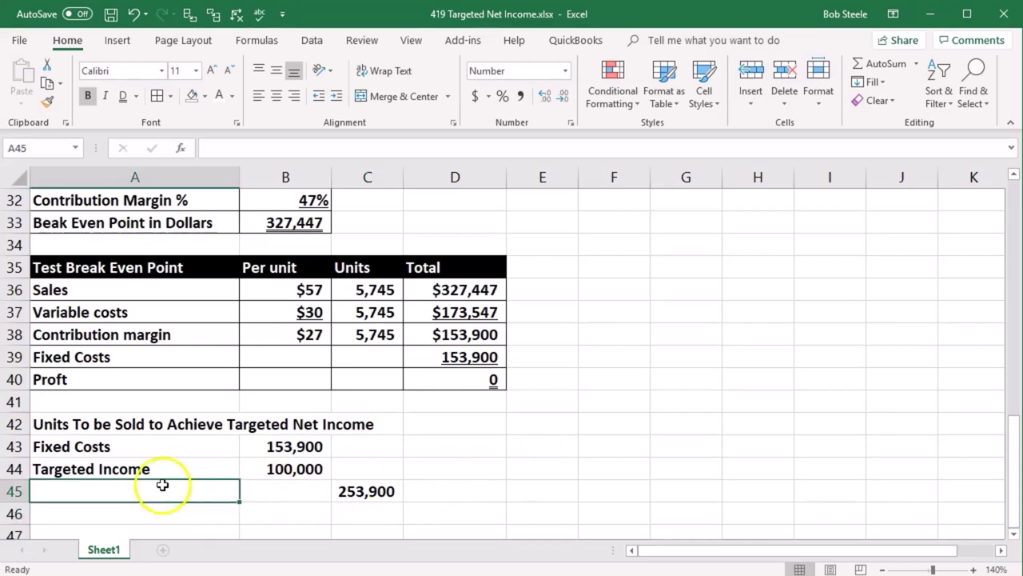
left_click(366, 491)
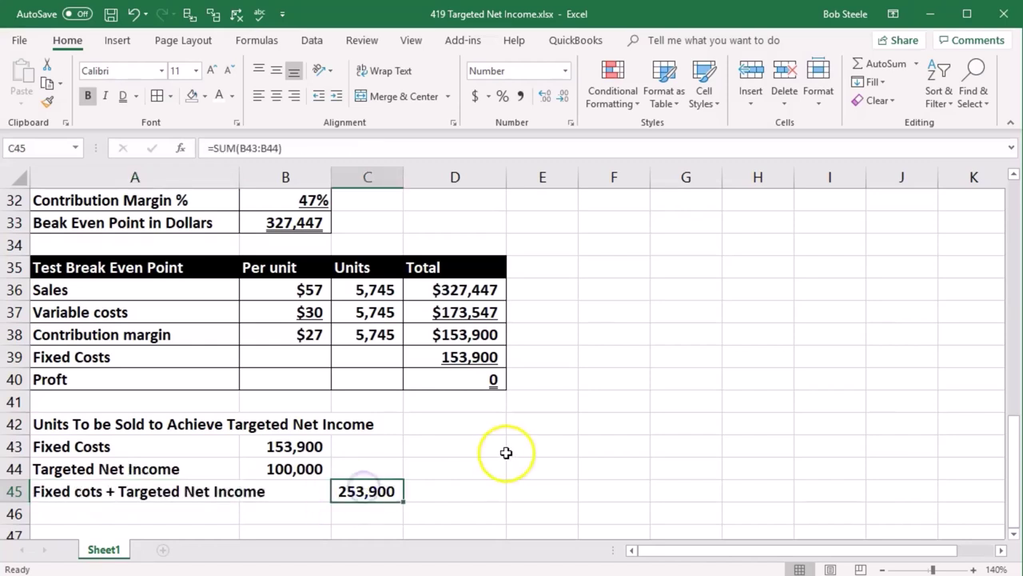
Label A46 "Contribution Margin per Unit" below the combined fixed costs and target row
left_click(169, 516)
scroll(439, 434, "down", 1)
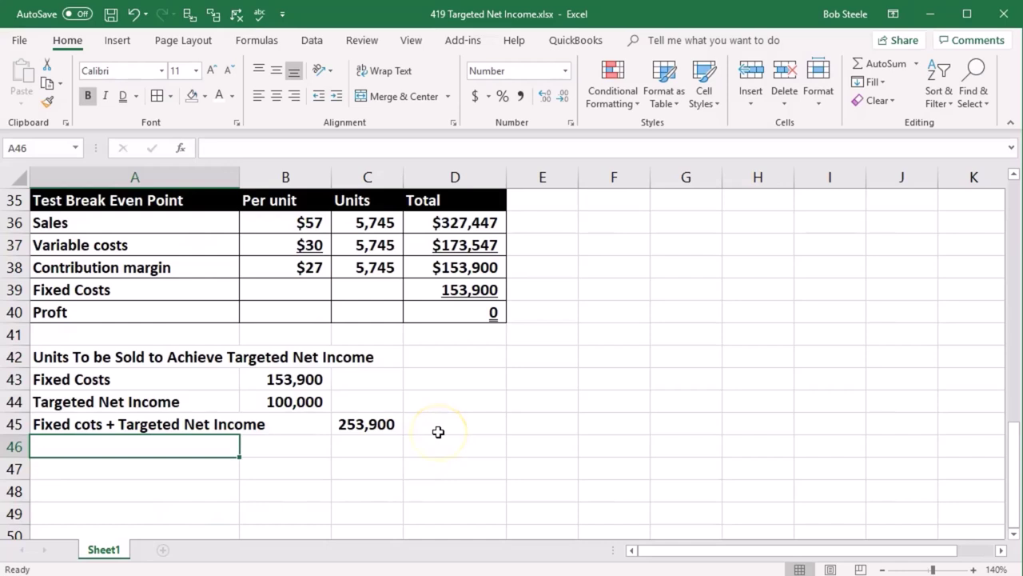
type("Contribution ma")
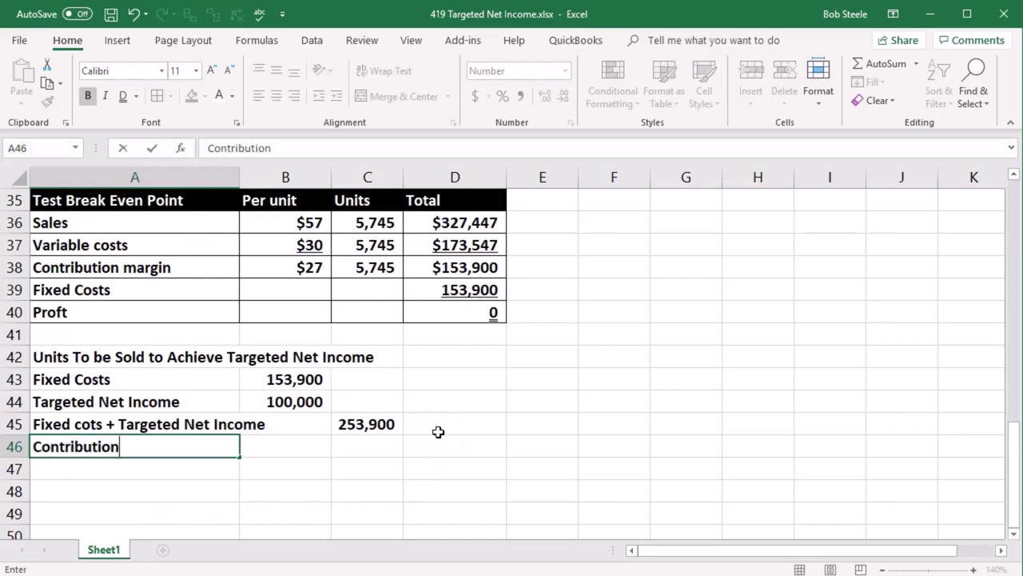
key("BackSpace")
key("BackSpace")
type("Margi")
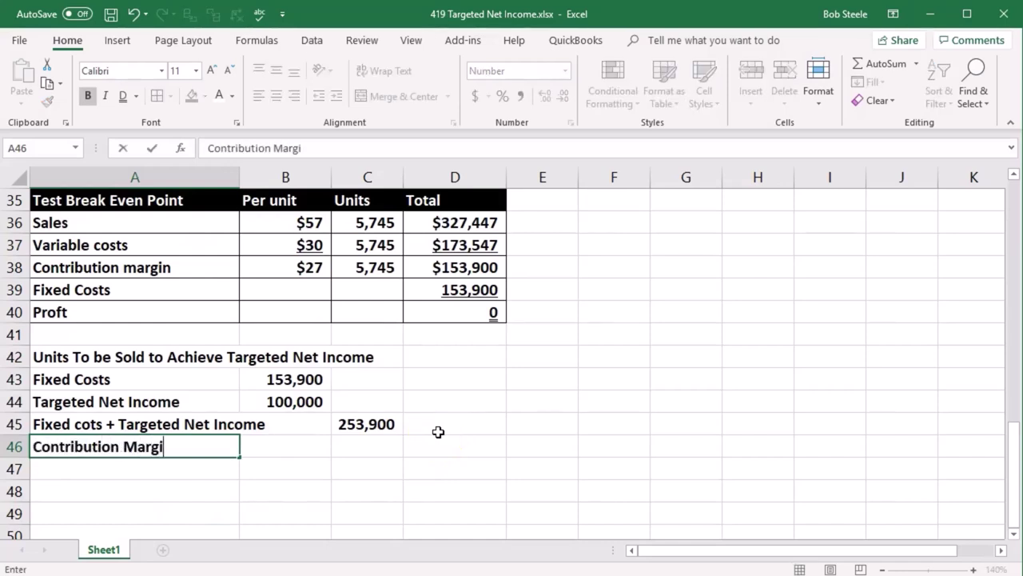
type("n per Unit")
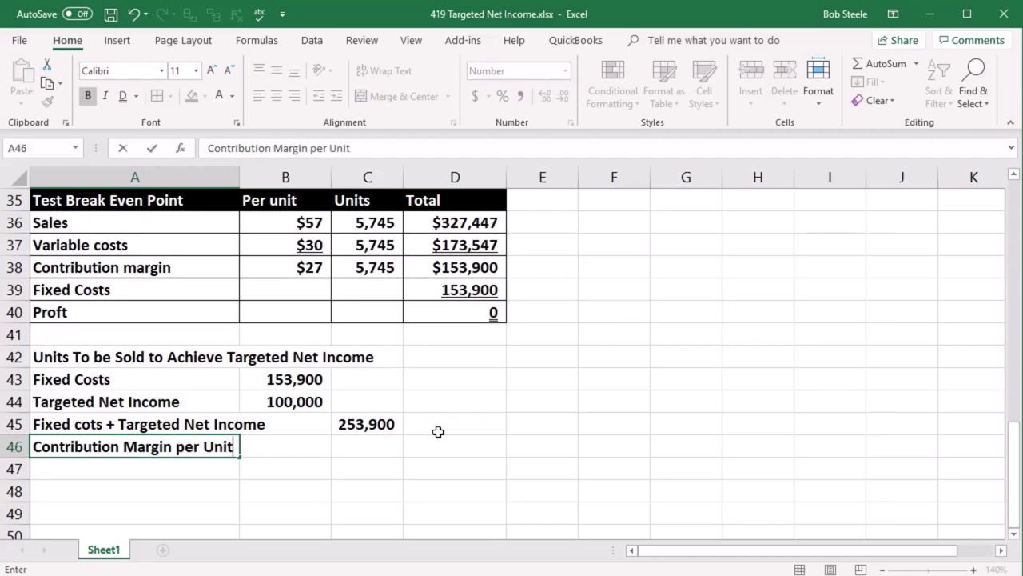
Link C46 to the contribution margin per unit in D18
key("Tab")
key("Tab")
type("=")
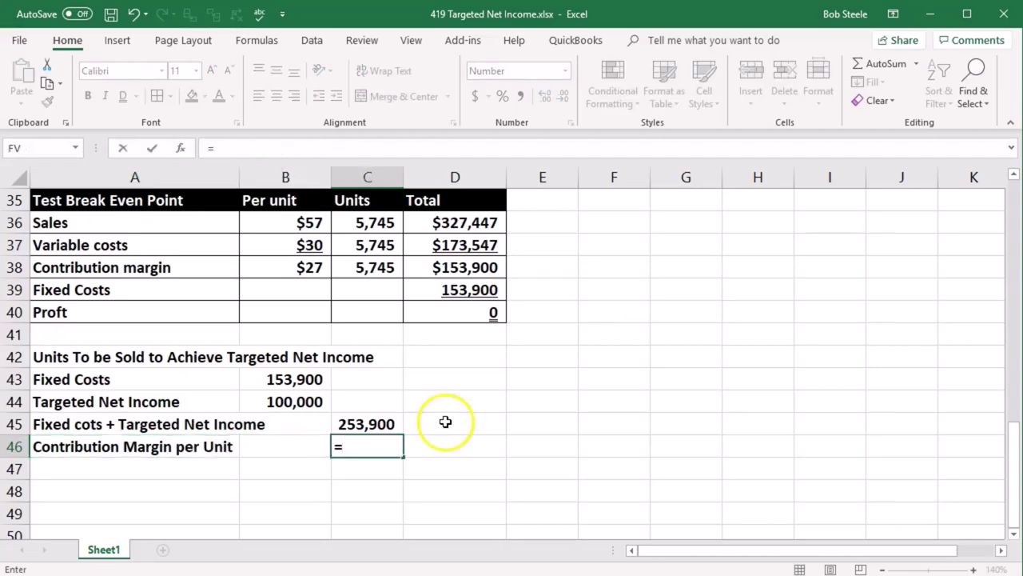
scroll(439, 428, "up", 6)
scroll(446, 421, "up", 3)
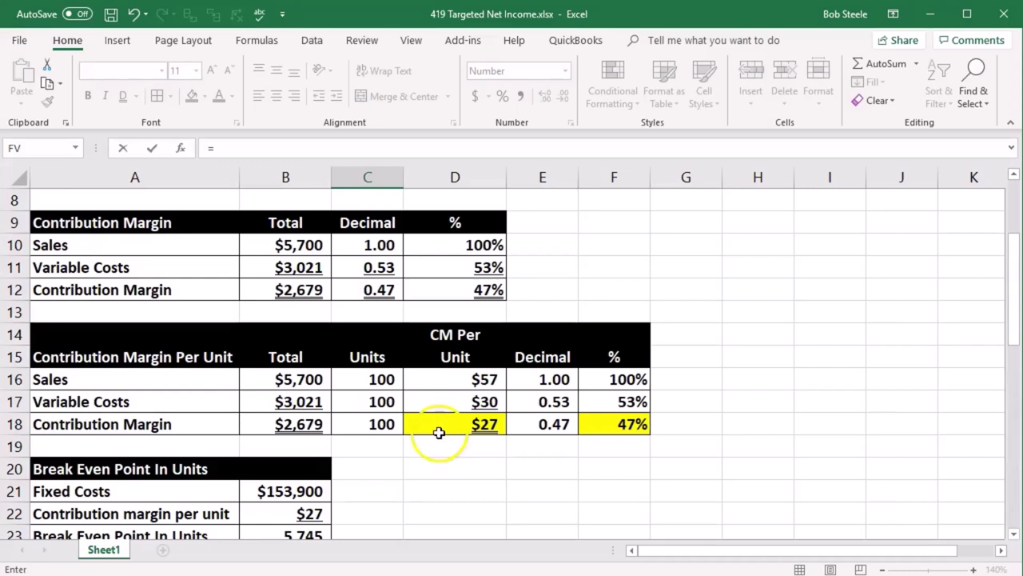
left_click(440, 425)
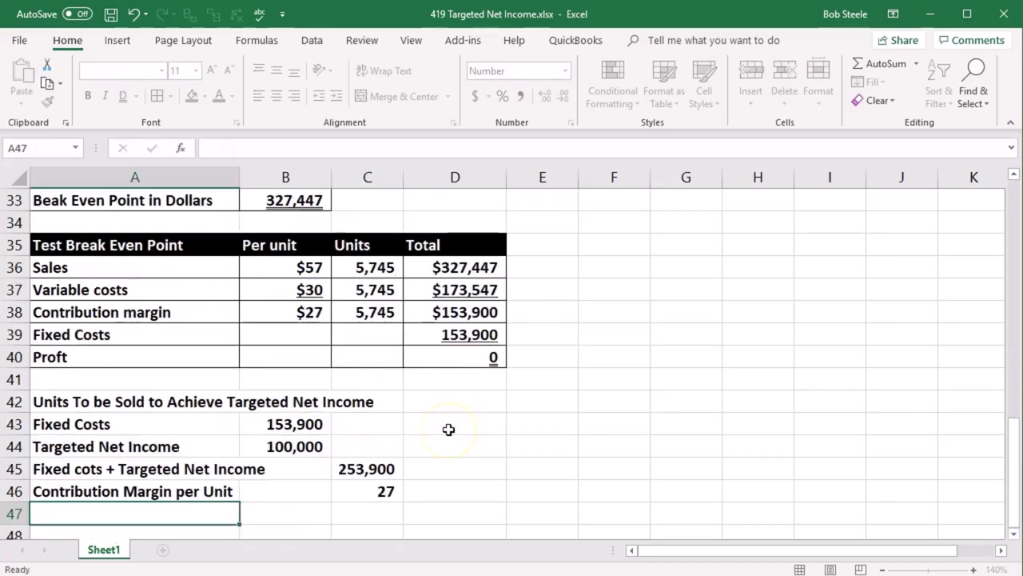
Format B43:C46 as Currency and widen column C enough to display the total in C45
scroll(449, 430, "down", 1)
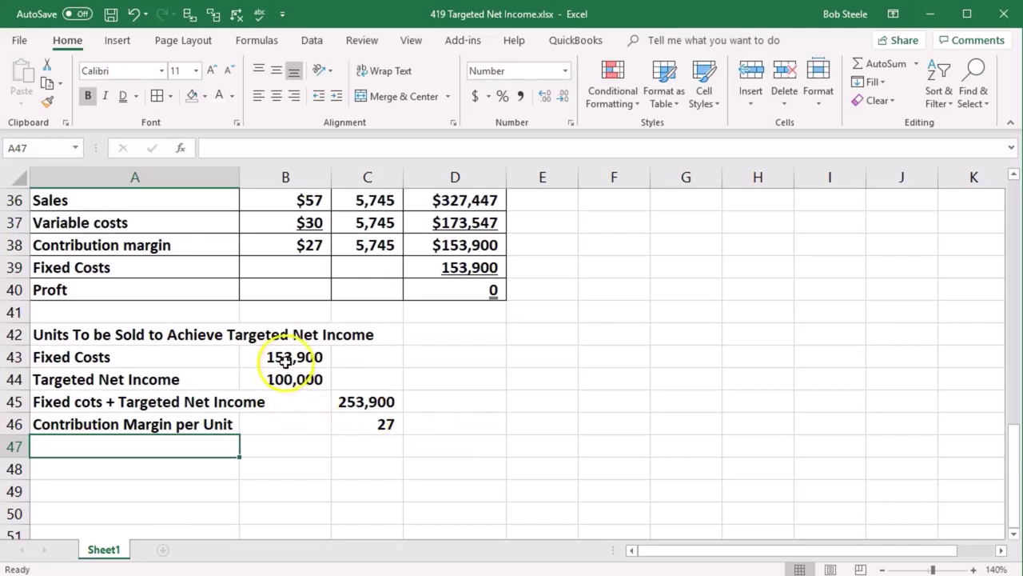
key("Down")
key("Right")
left_click_drag(292, 356, 357, 414)
right_click(347, 405)
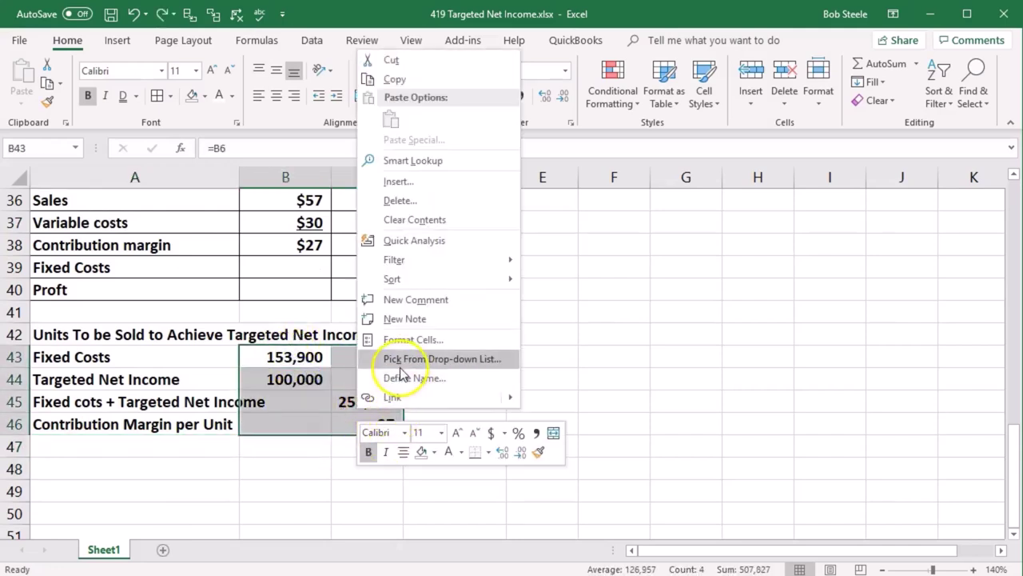
left_click(404, 339)
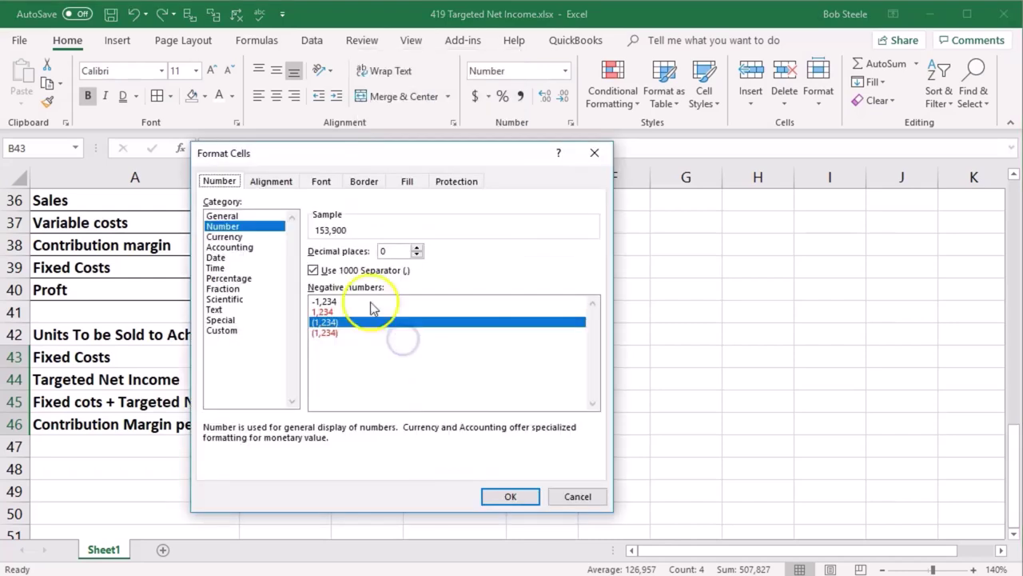
left_click(225, 237)
left_click(510, 496)
left_click(463, 383)
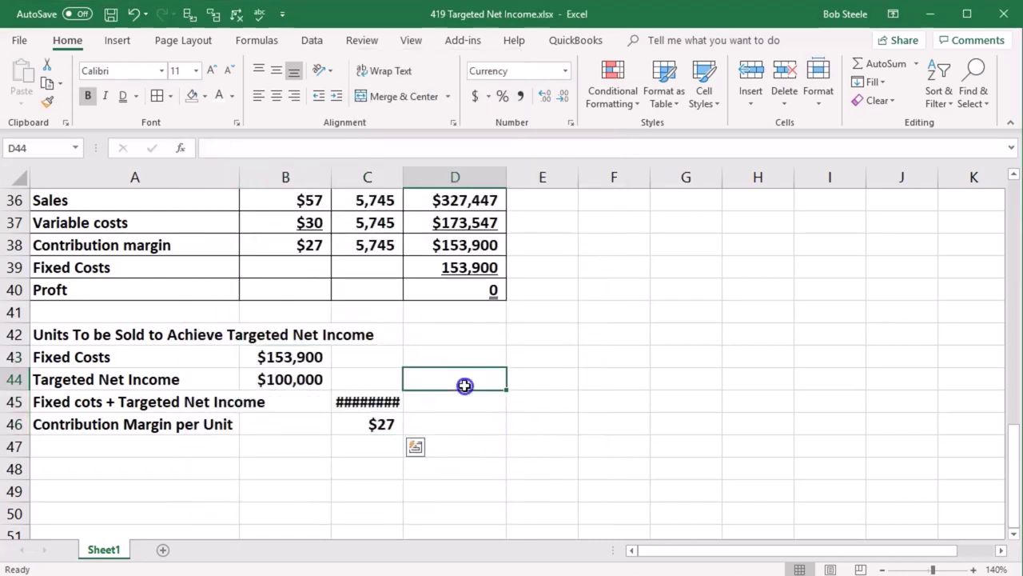
left_click_drag(409, 177, 417, 178)
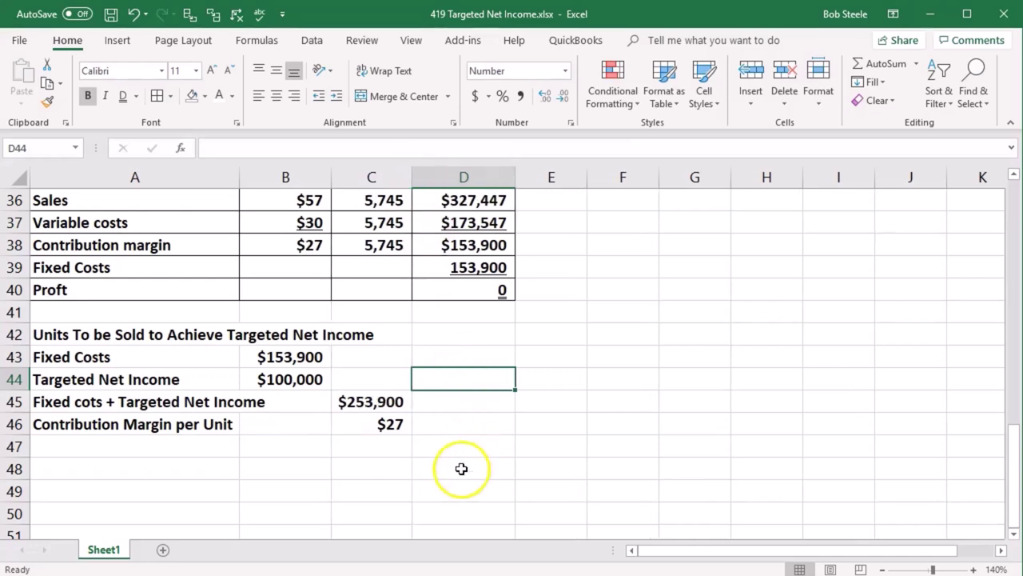
Label A47 "Units to Achieve Target" and calculate it in C47 with the formula =C45/C46
left_click(156, 444)
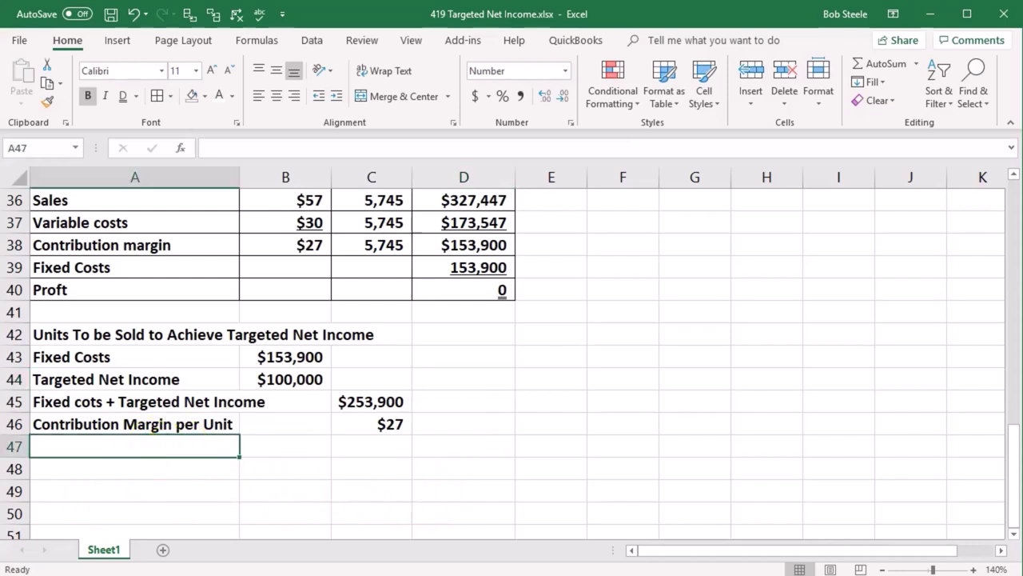
type("Units to Achieve Target")
key("Tab")
key("Tab")
type("=")
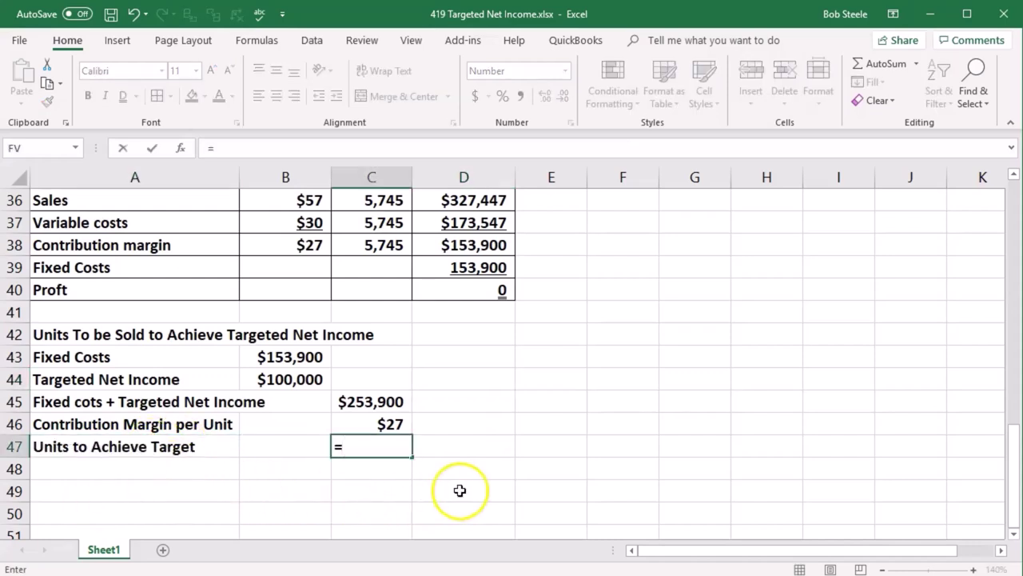
left_click(392, 401)
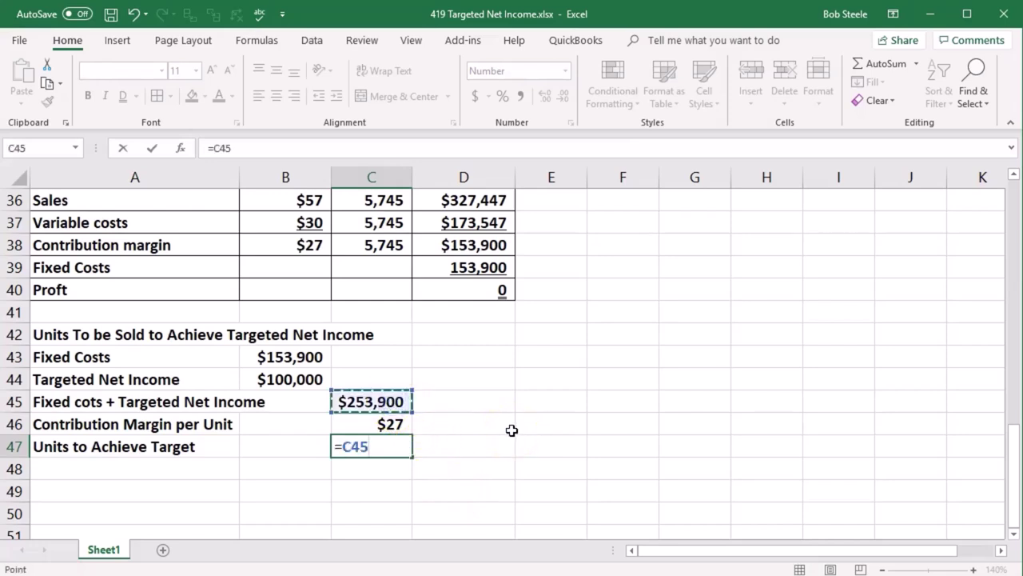
type("/")
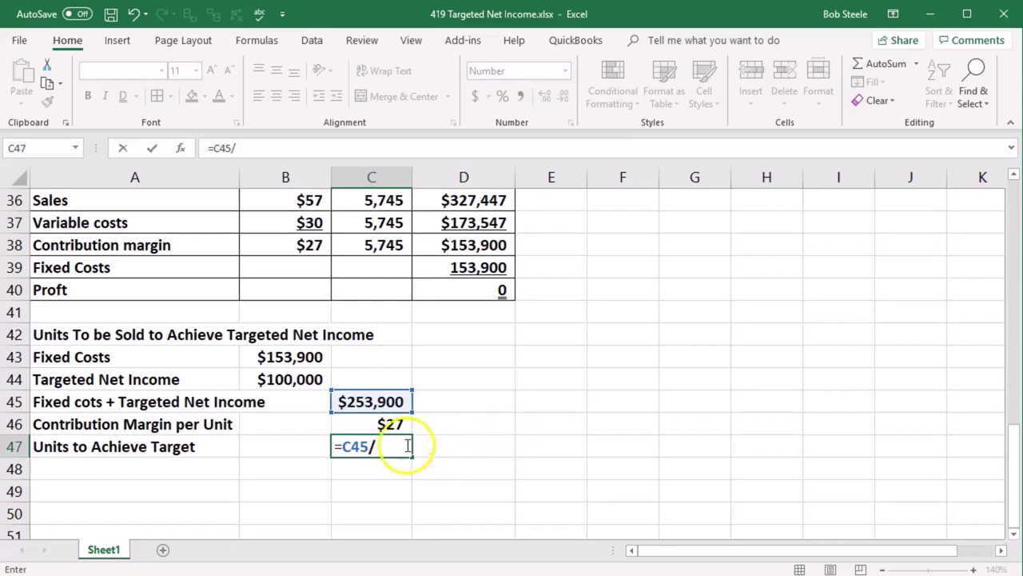
left_click(382, 422)
key("Return")
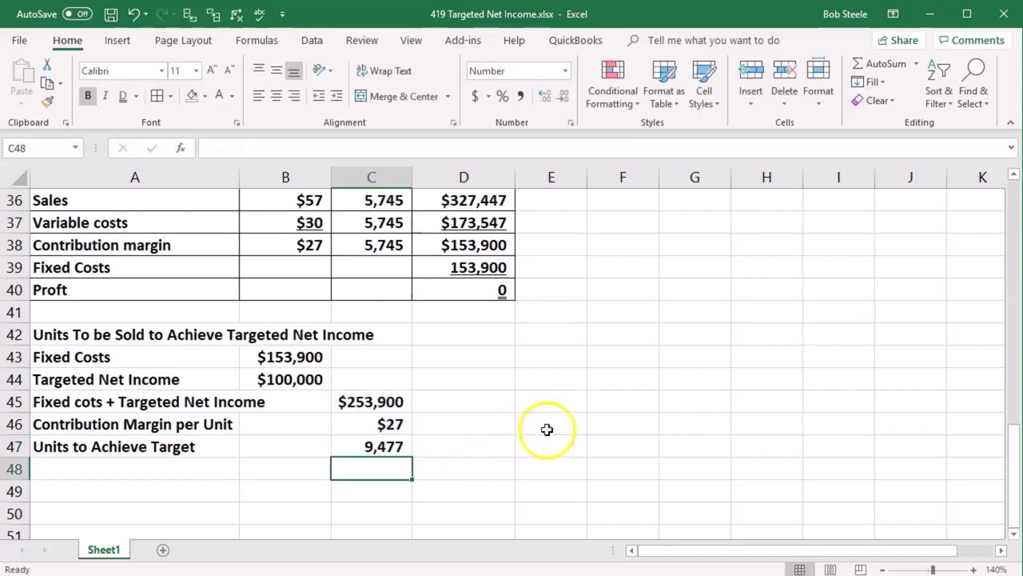
Correct the misspelled label in A45 to "Fixed costs + Targeted Net Income"
left_click(96, 401)
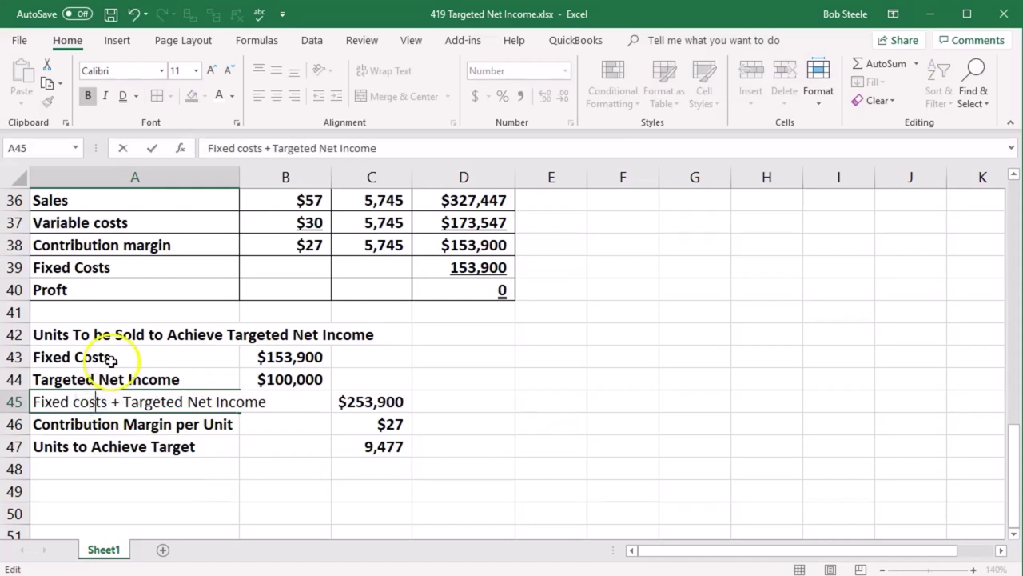
key("Down")
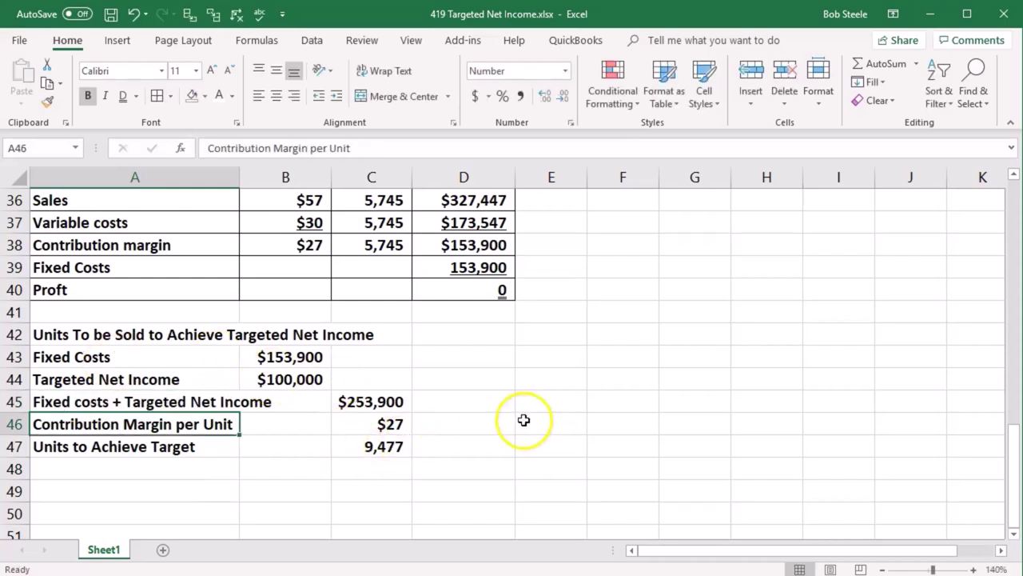
Examine the formulas behind the units calculation in B43:B44 and C45:C47
left_click(372, 403)
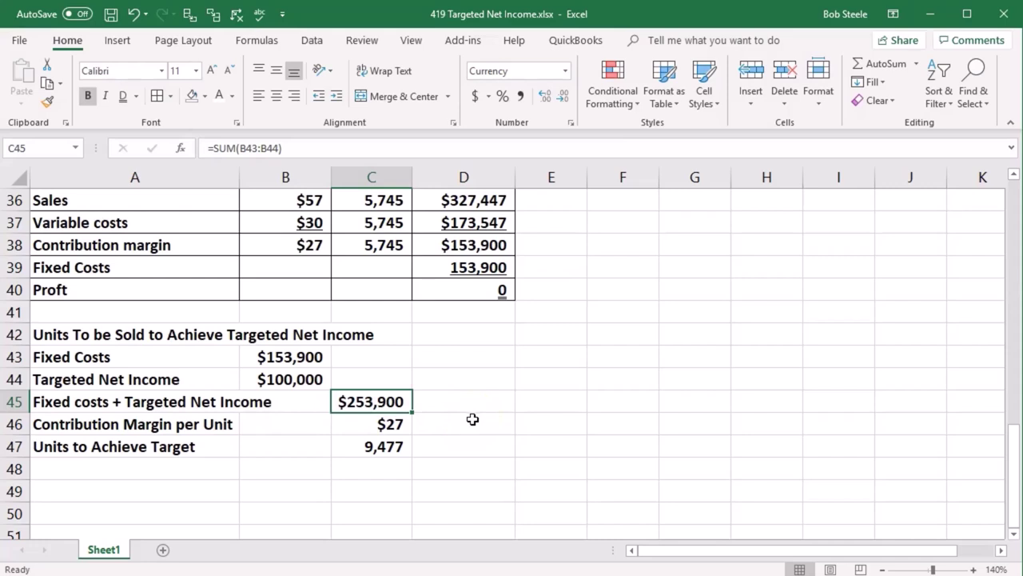
left_click(406, 424)
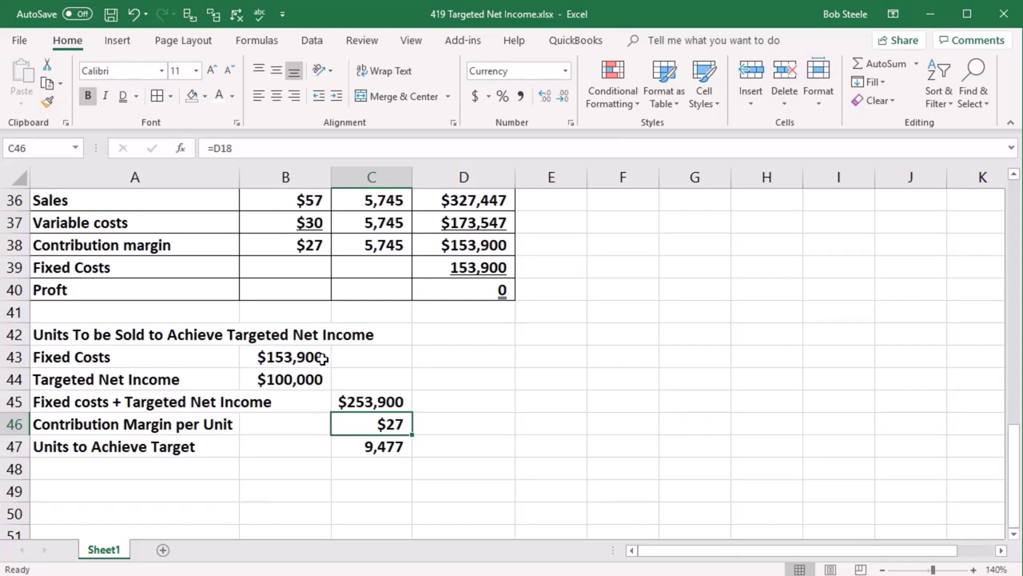
left_click_drag(323, 359, 320, 379)
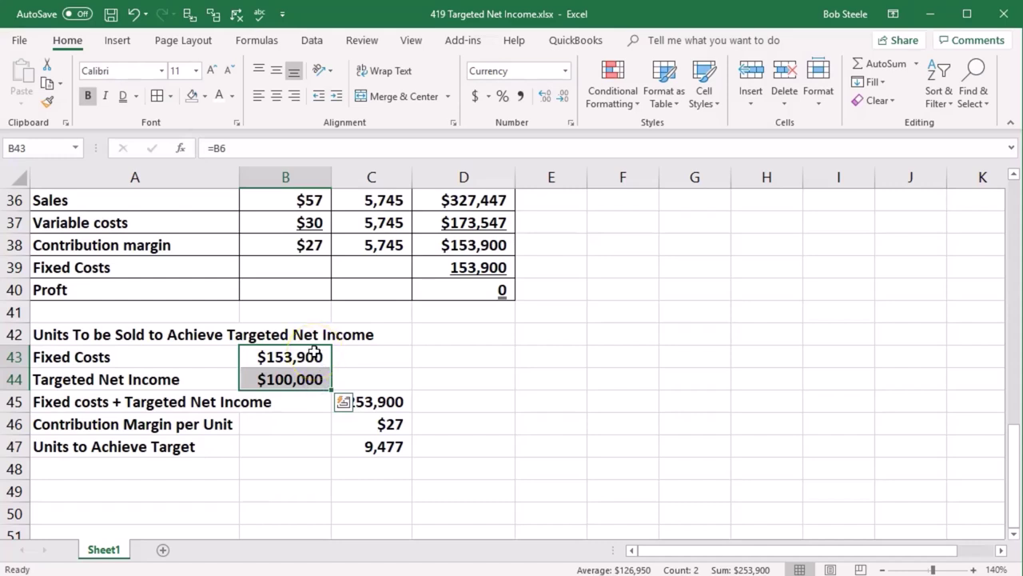
left_click(378, 402)
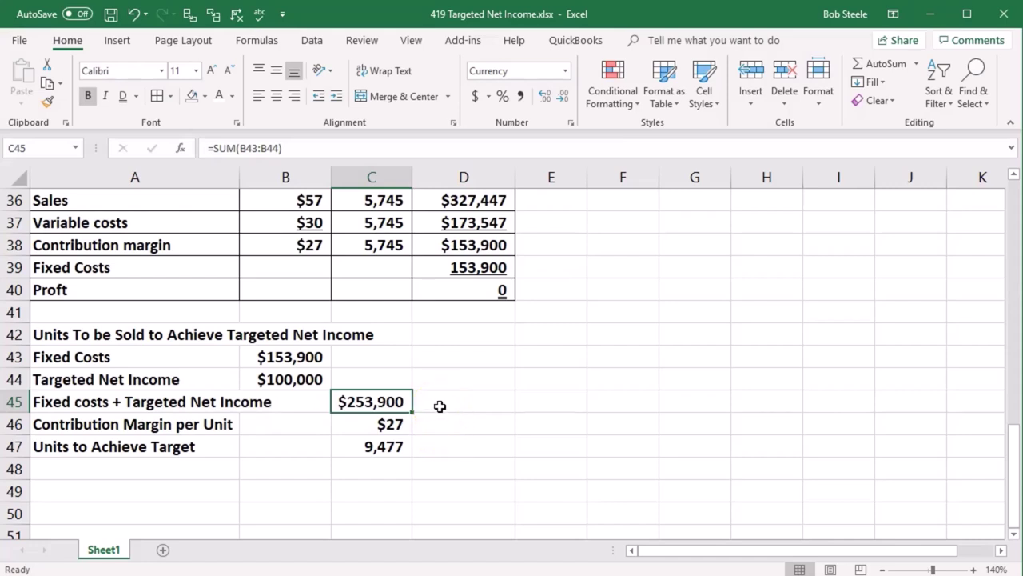
left_click(372, 448)
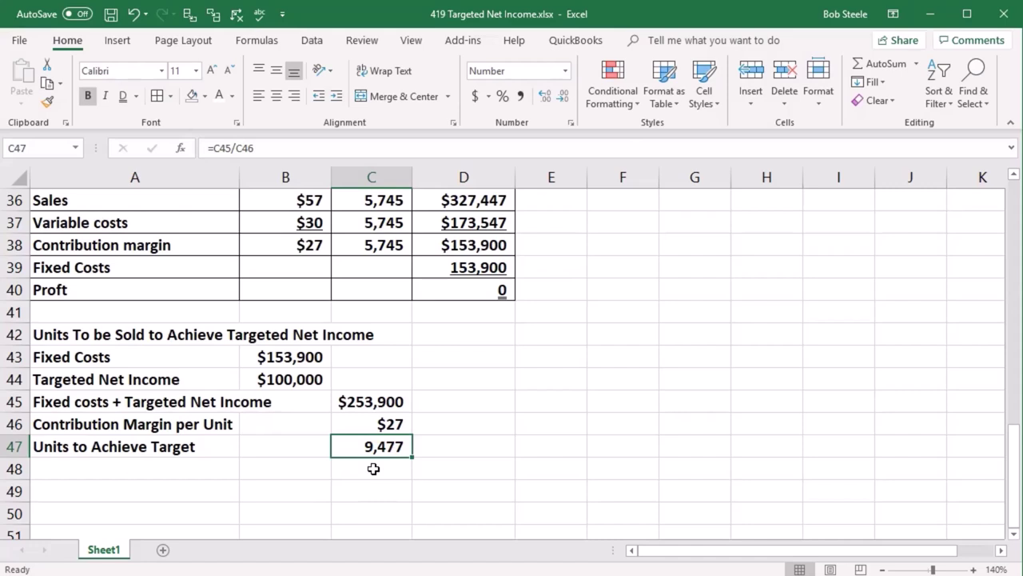
left_click(365, 457)
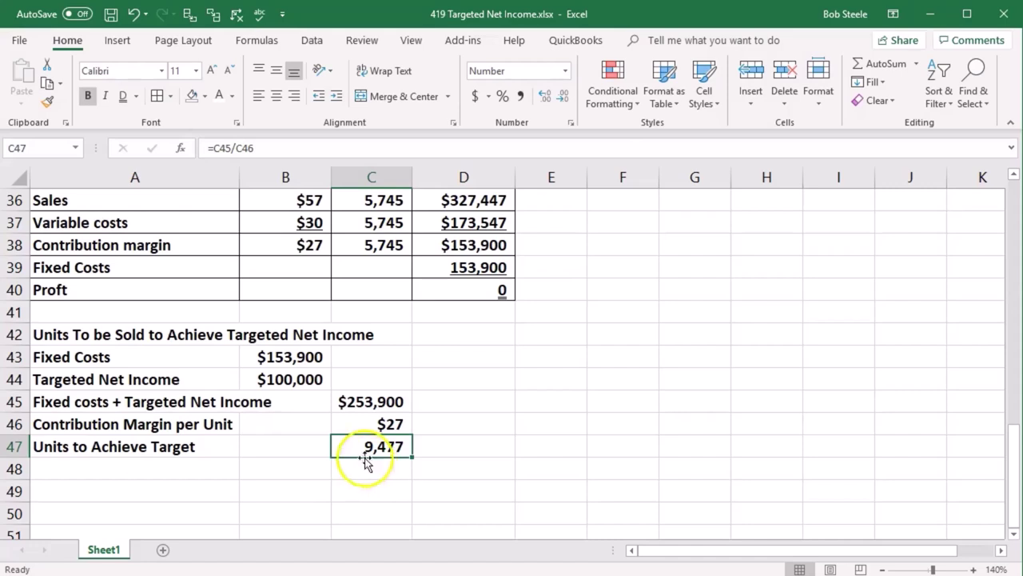
left_click(290, 358)
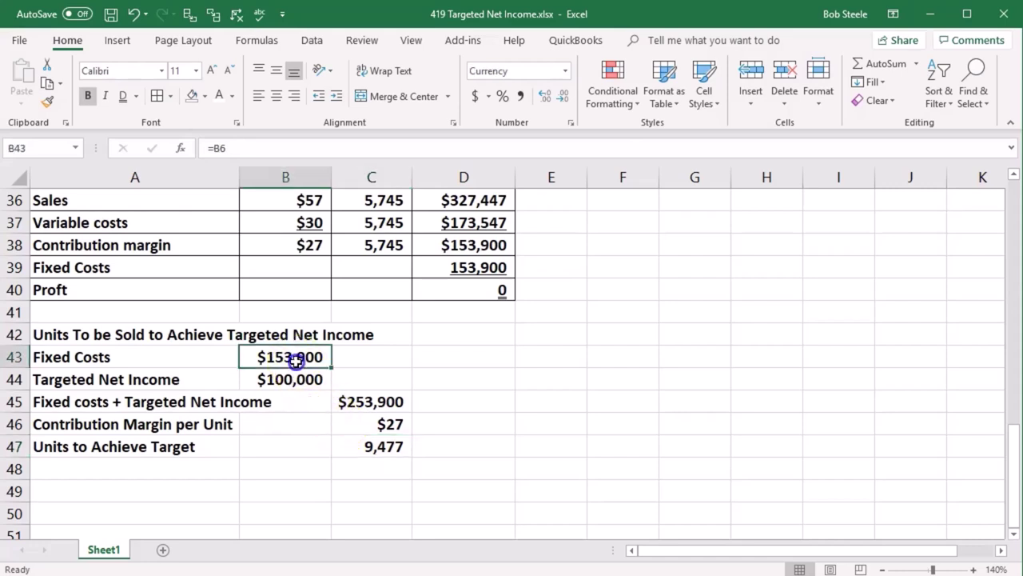
left_click(291, 376)
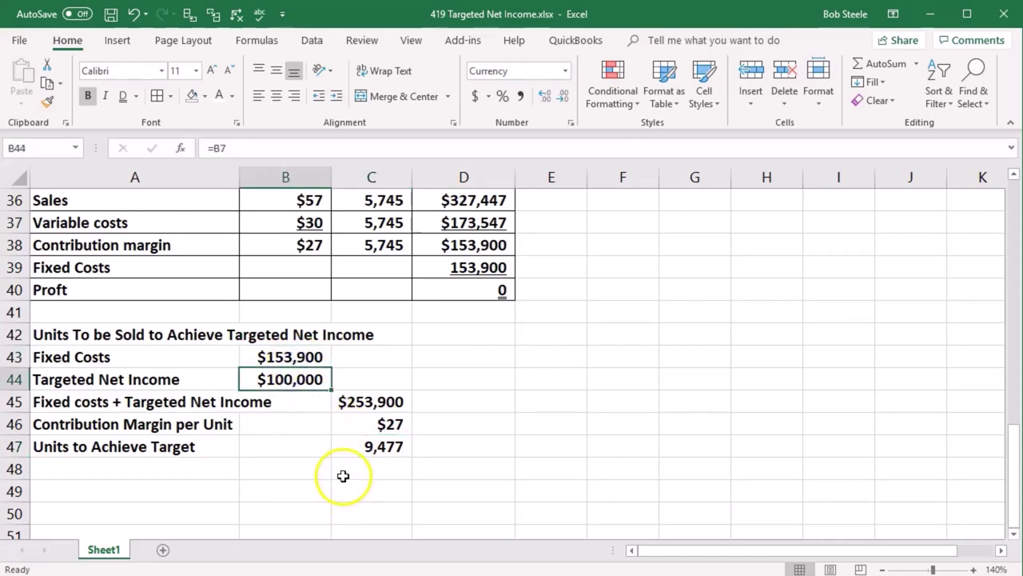
Fill A43:C47 with the recently used light blue colour and add borders around all its cells
left_click_drag(131, 357, 364, 446)
right_click(365, 446)
left_click(444, 491)
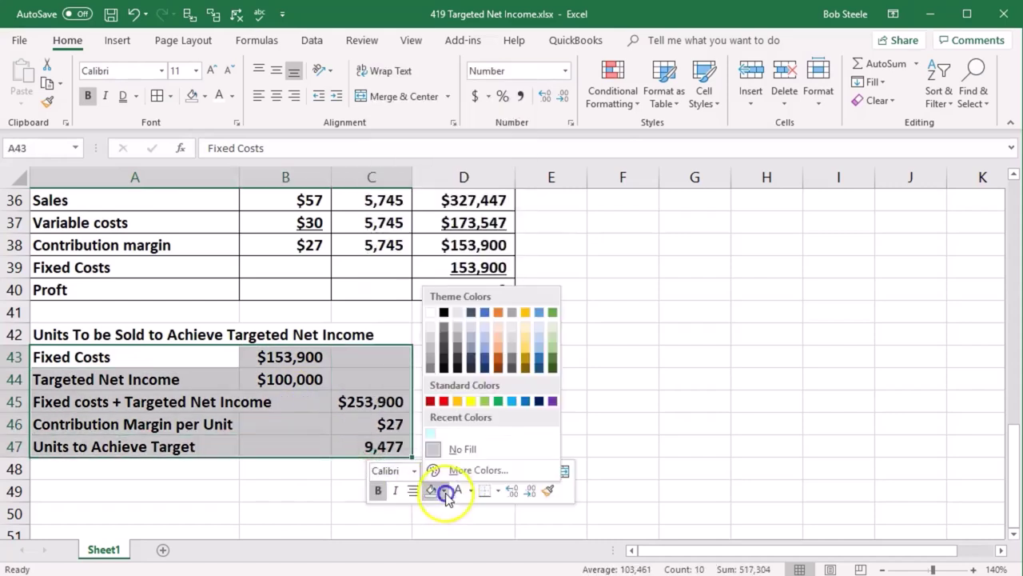
left_click(432, 434)
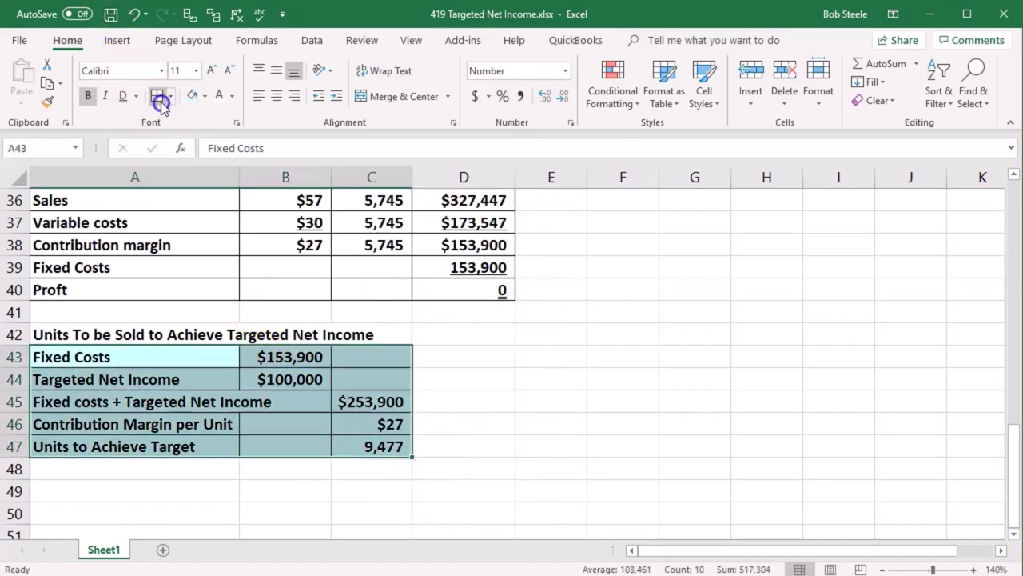
left_click(183, 360)
Format the targeted net income heading across A42:C42 with a black fill and white text
left_click_drag(184, 335, 343, 341)
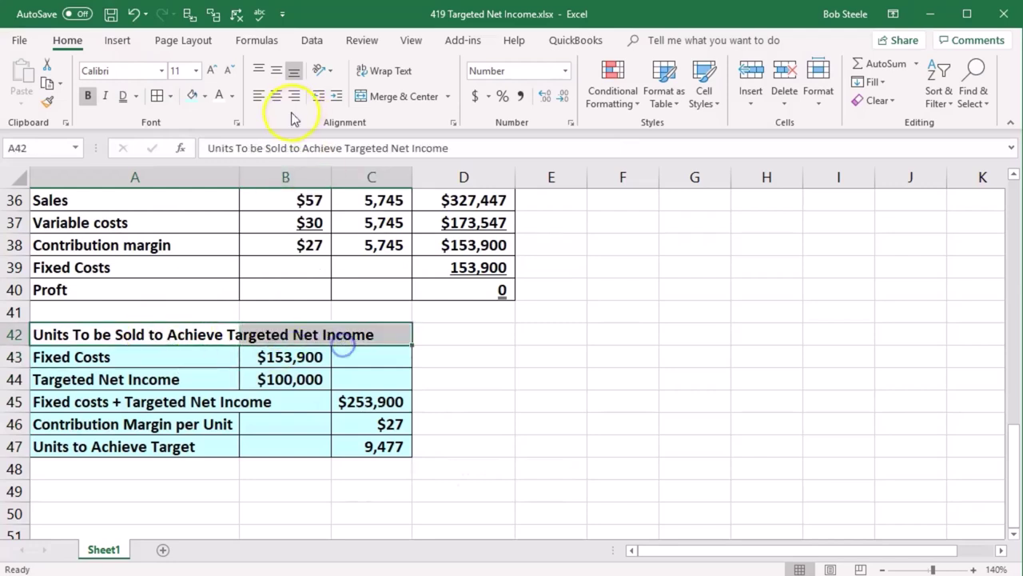
left_click(204, 96)
left_click(209, 131)
left_click(218, 95)
left_click(340, 445)
left_click(692, 472)
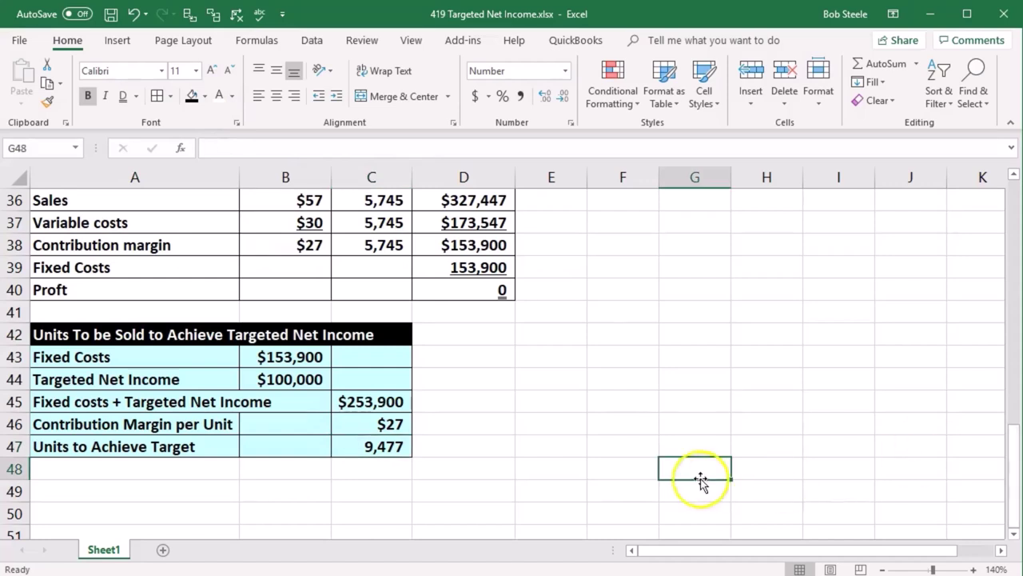
left_click(492, 465)
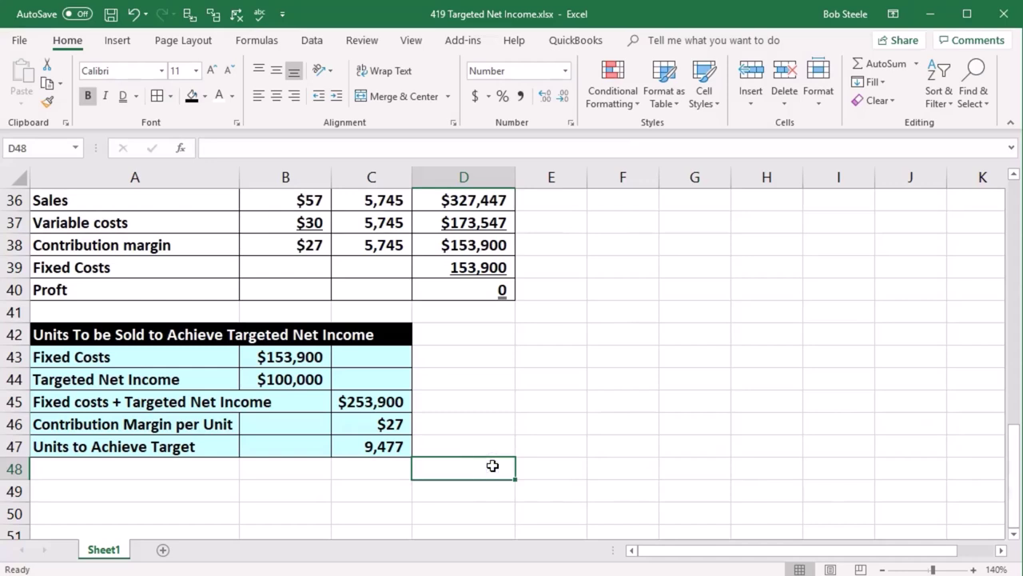
Underline the contribution margin per unit in C46 and the targeted net income in B44
left_click(392, 445)
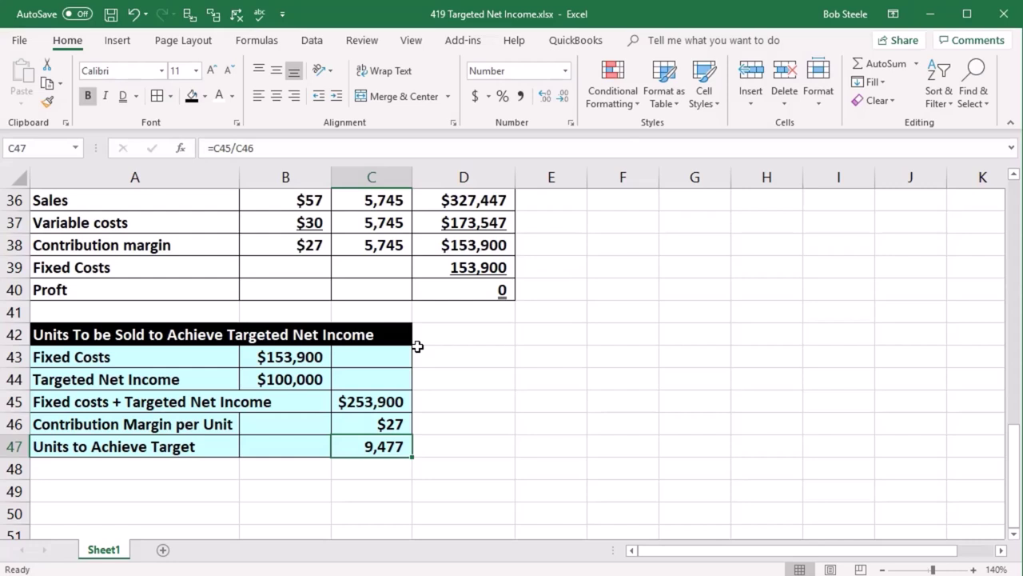
left_click(338, 377)
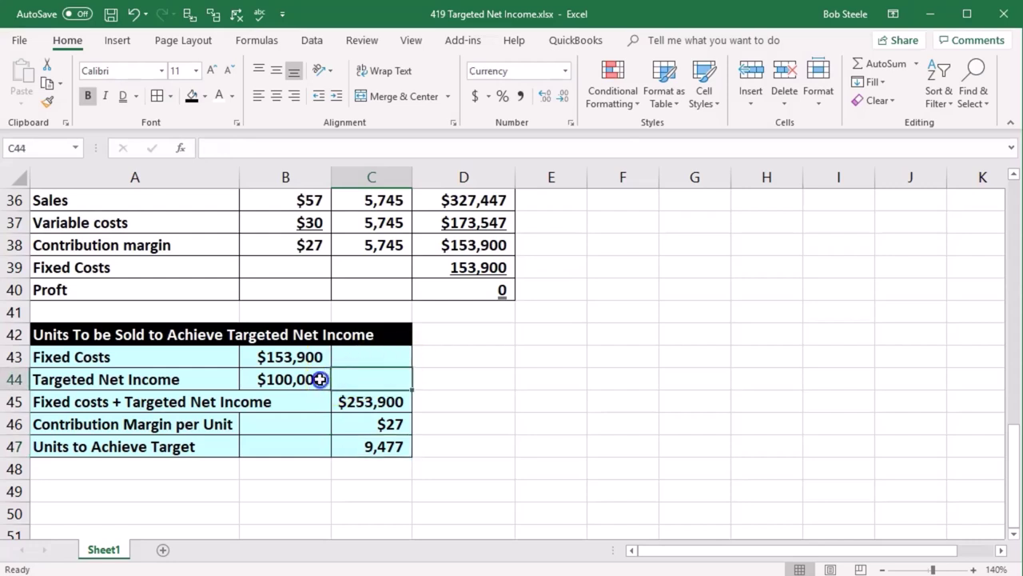
key("Left")
left_click(405, 421)
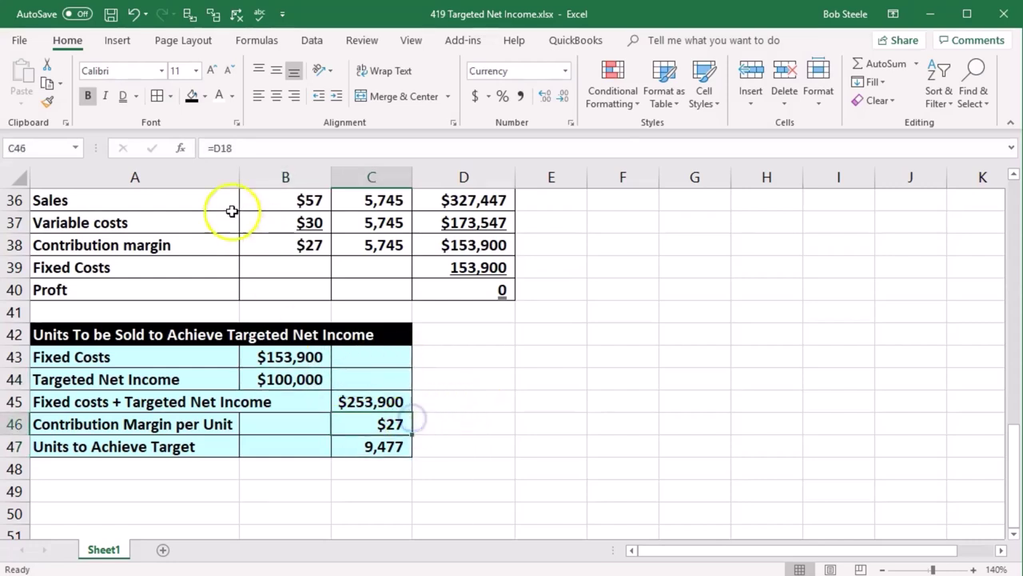
left_click(135, 96)
left_click(152, 112)
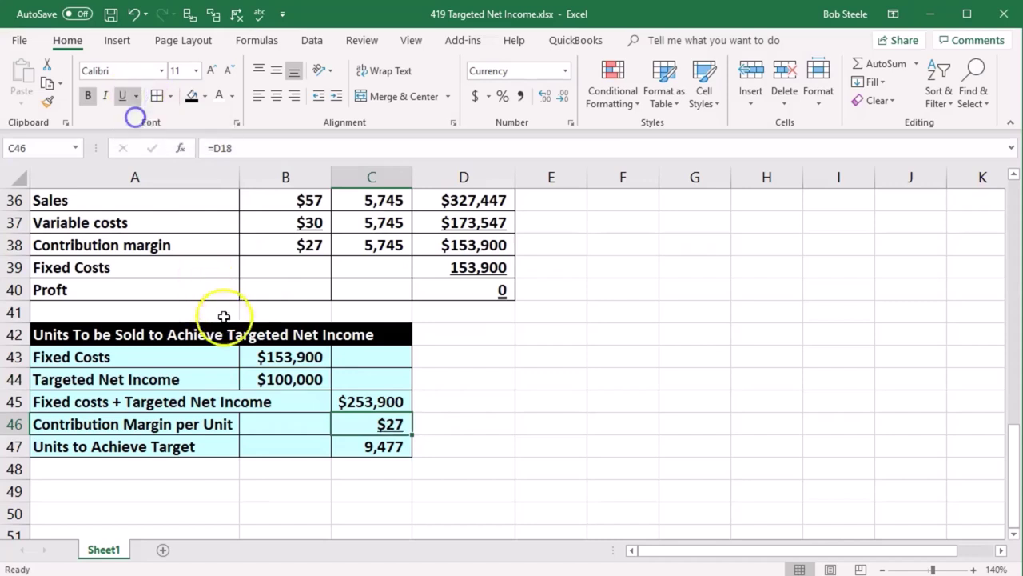
left_click(279, 373)
left_click(124, 96)
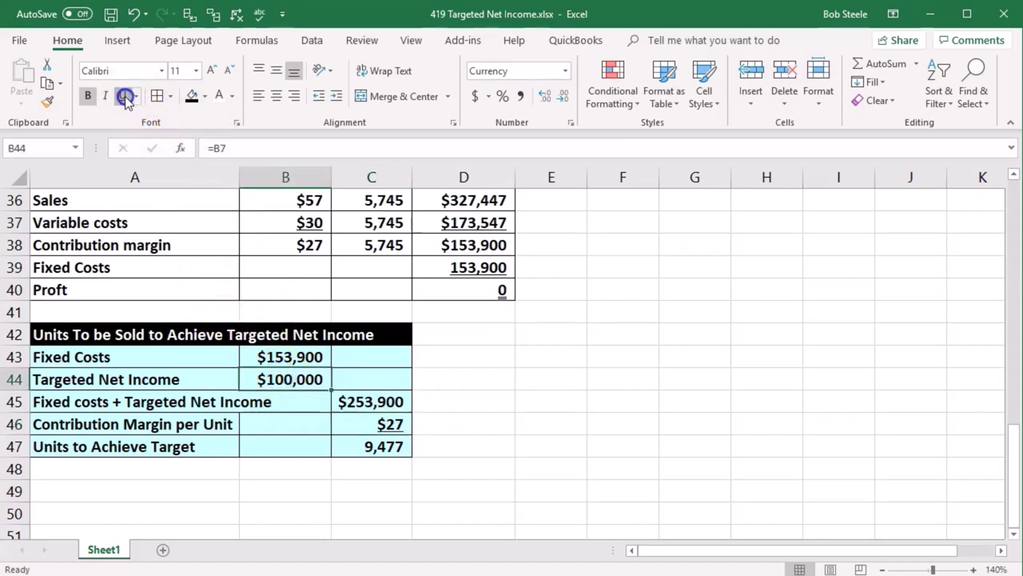
left_click(434, 378)
Enter the heading "Amount to Achieve Targeted Net Income - Method One" in A49 by pasting the copied title and inserting "Net"
scroll(434, 392, "down", 1)
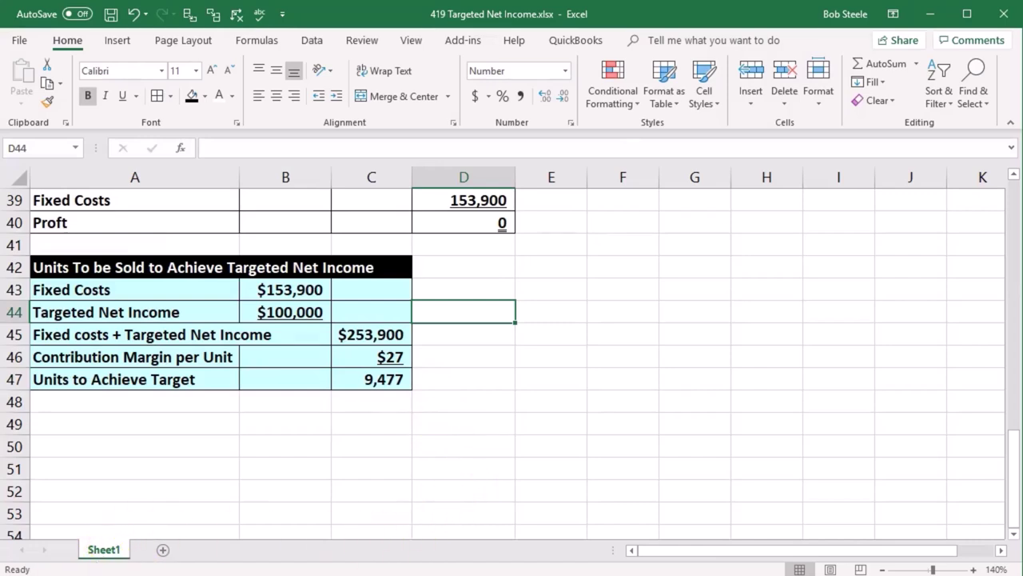
left_click(120, 430)
key("ctrl+v")
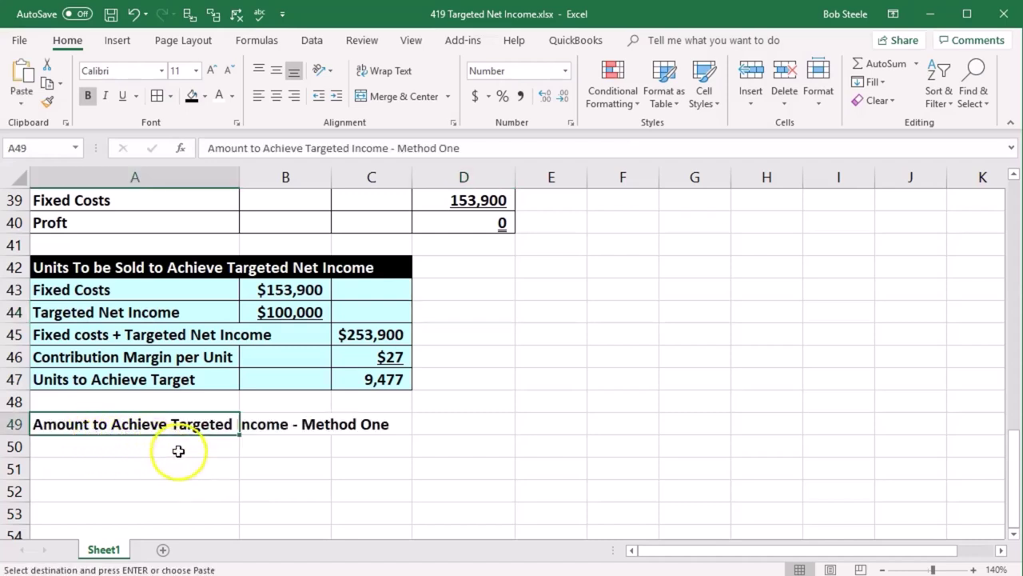
double_click(236, 424)
type("Net")
key("Return")
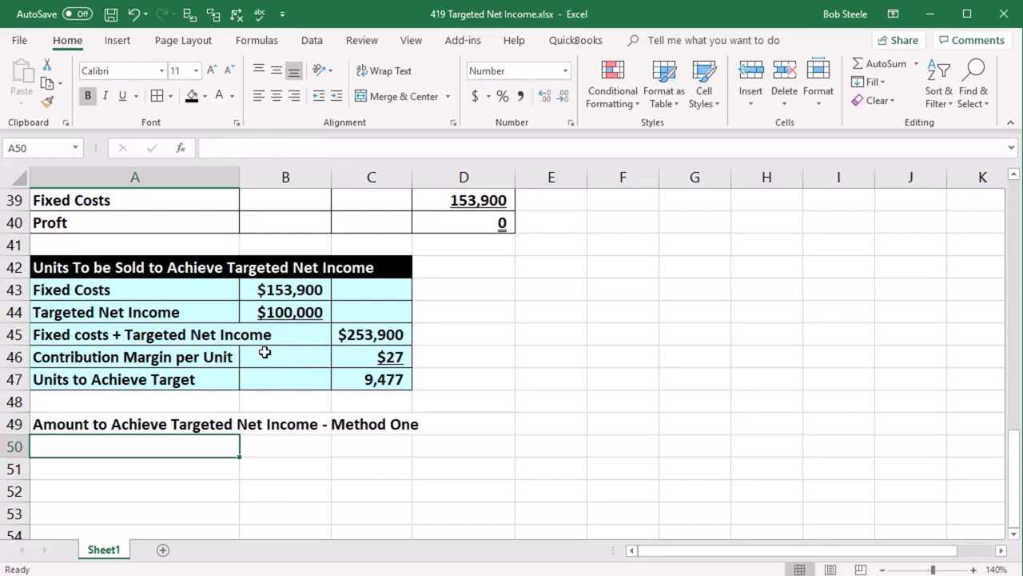
Link A50 to the units label in A47 and C50 to the target units in C47
type("=")
key("Up")
key("Up")
key("Up")
key("Tab")
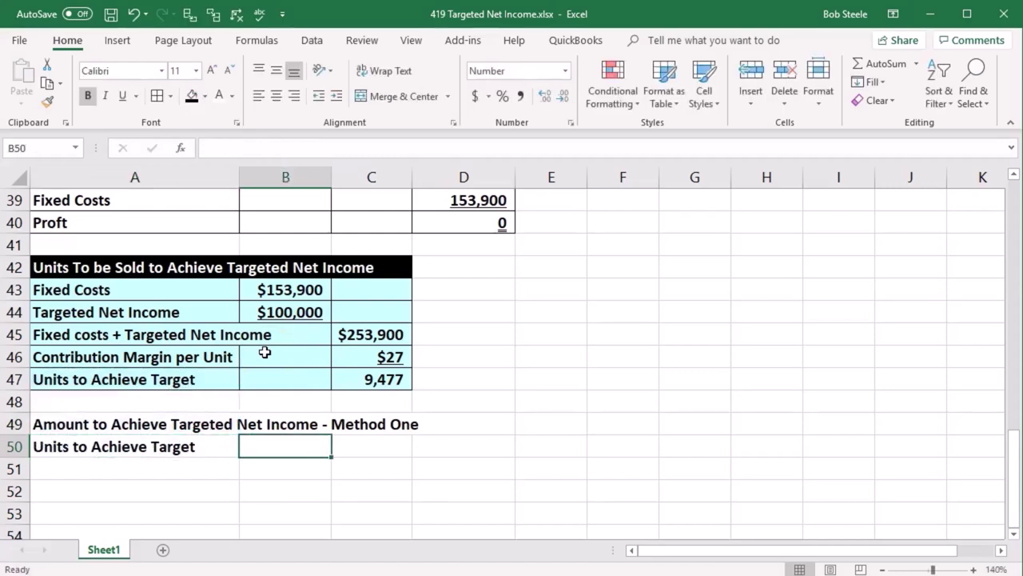
key("Right")
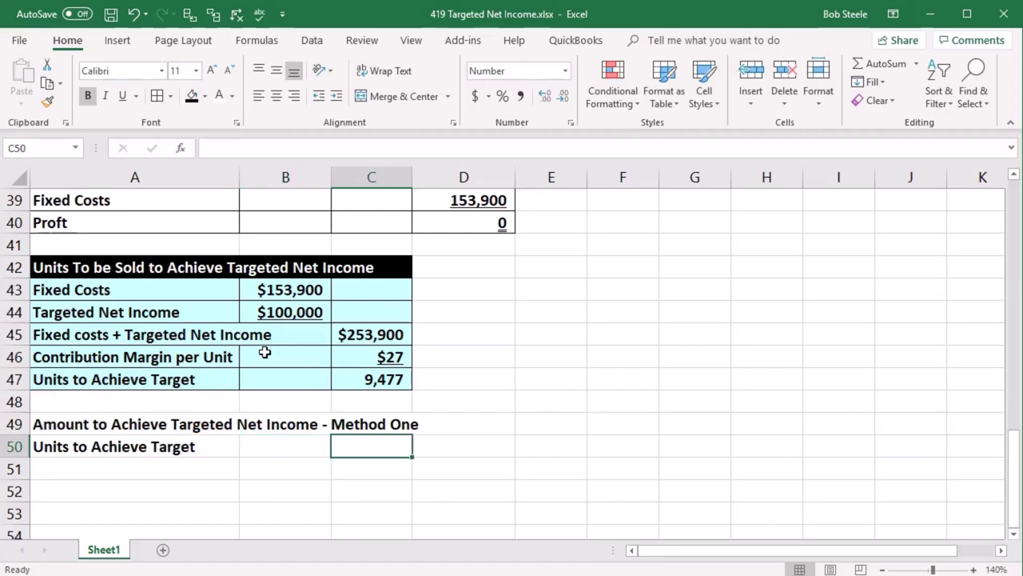
type("=")
key("Up")
key("Up")
key("Up")
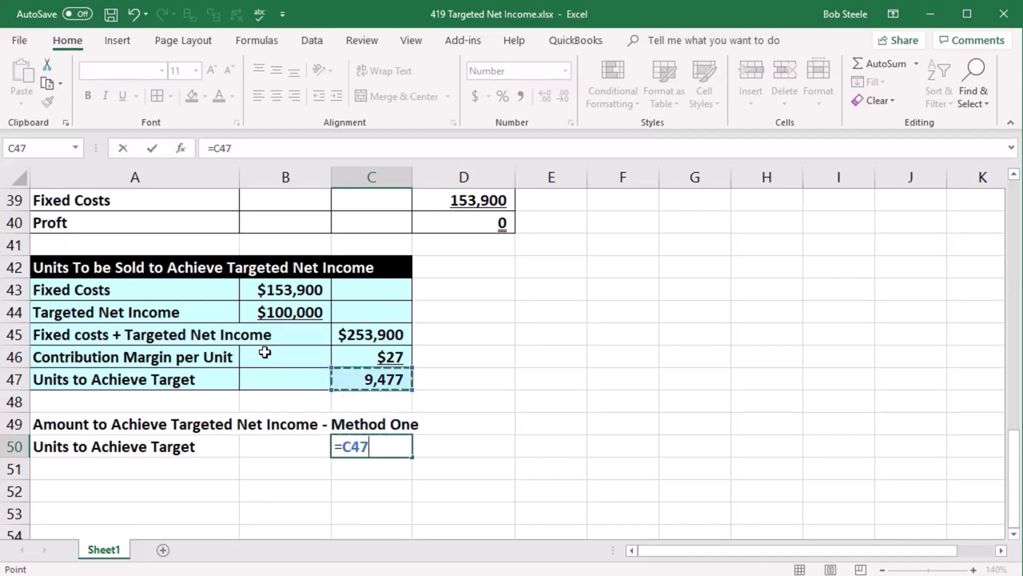
key("Return")
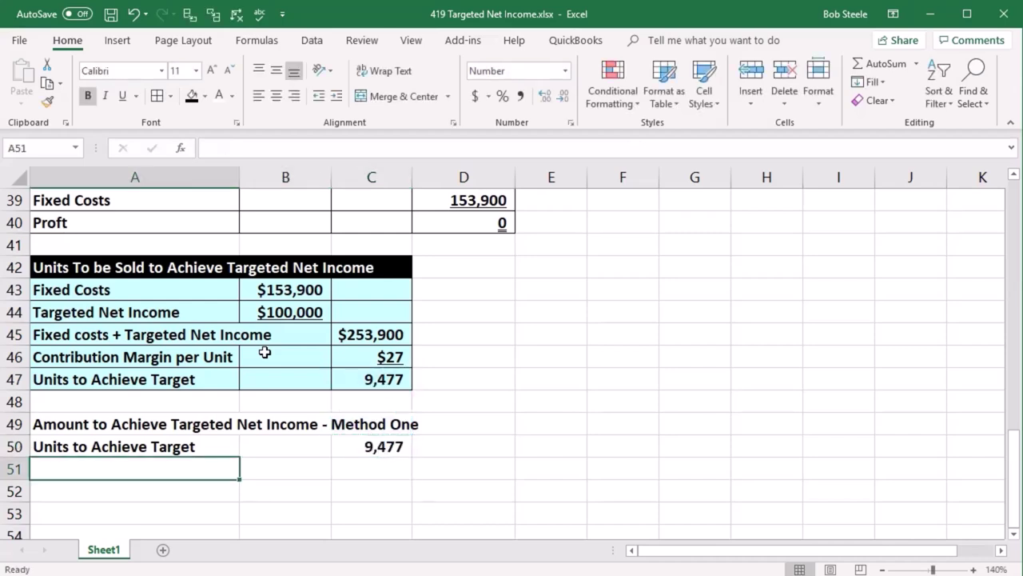
Add the label "Sales Price Per Unit" in A51 and link C51 to the per-unit sales figure in D16
type("Sales ")
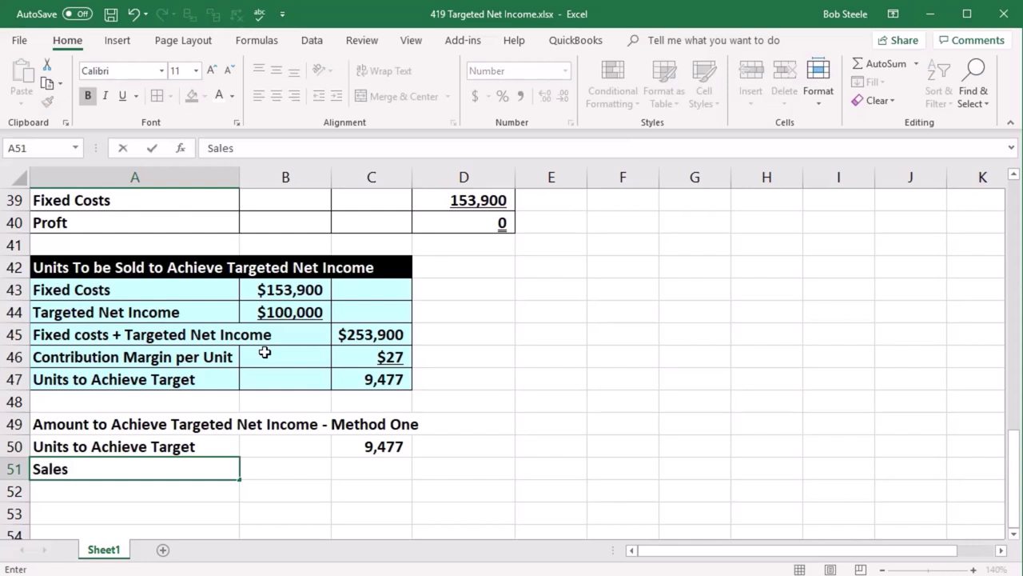
type("Price Per Unit")
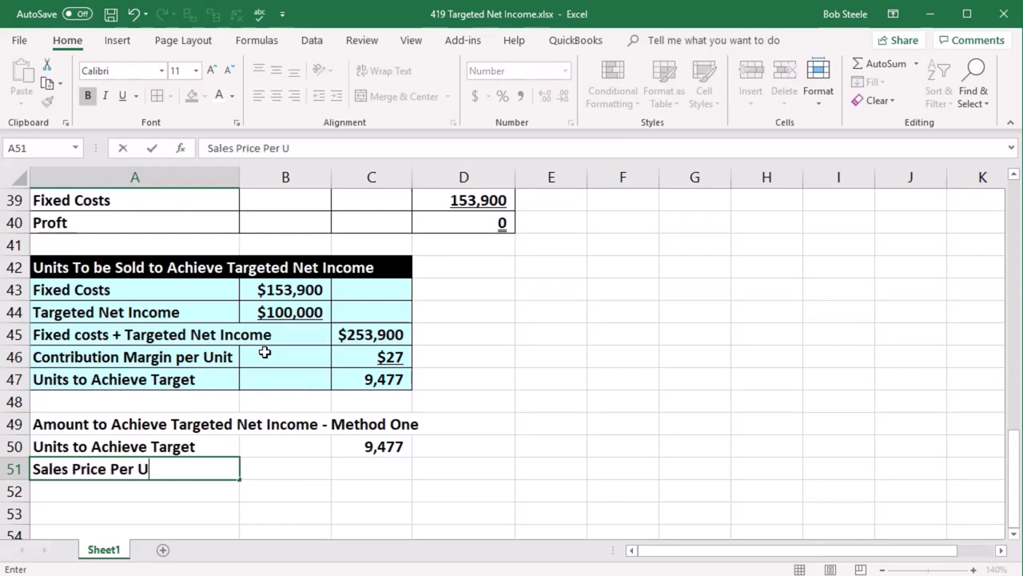
key("Tab")
key("Tab")
type("=")
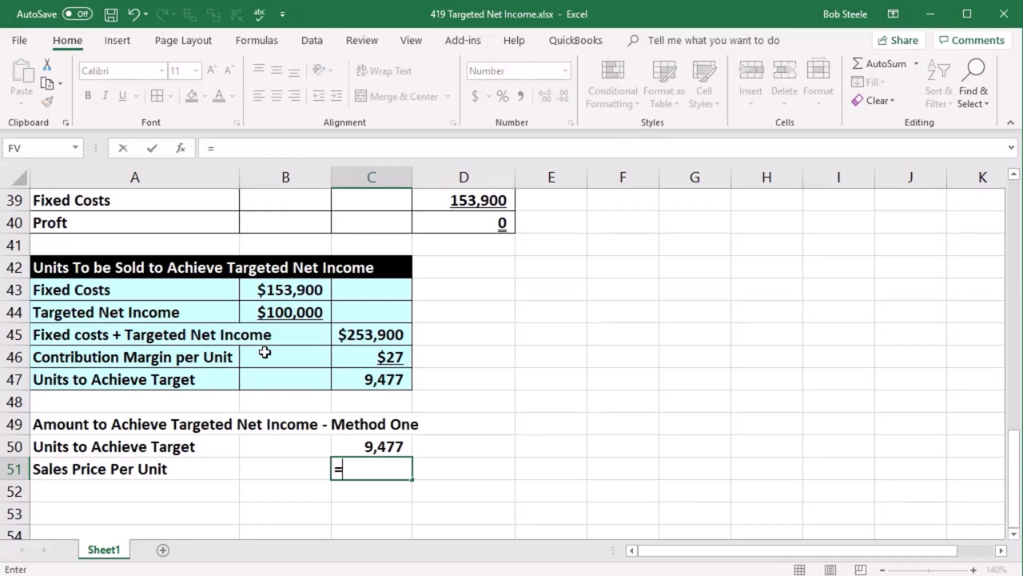
scroll(342, 499, "up", 8)
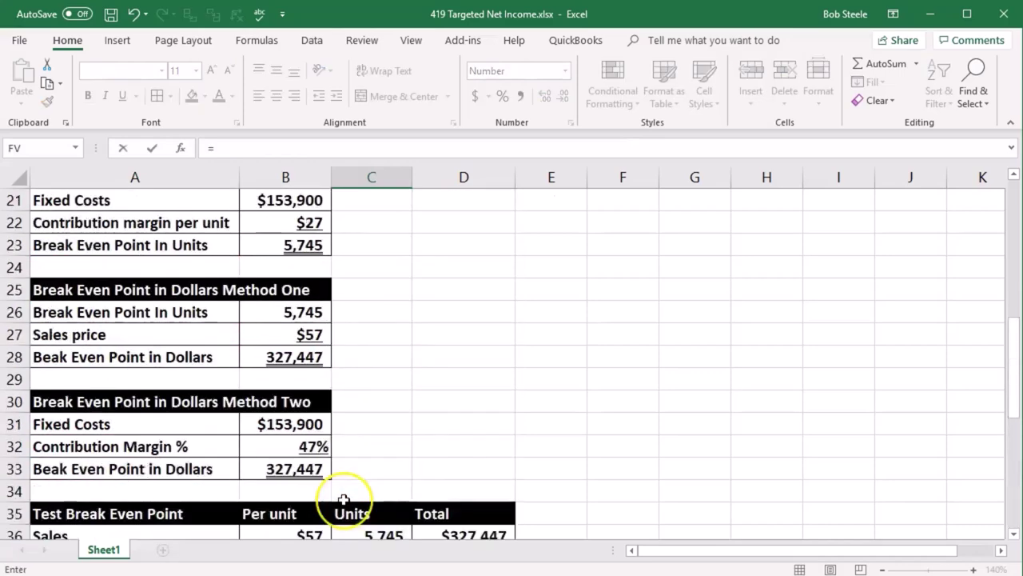
scroll(344, 500, "up", 2)
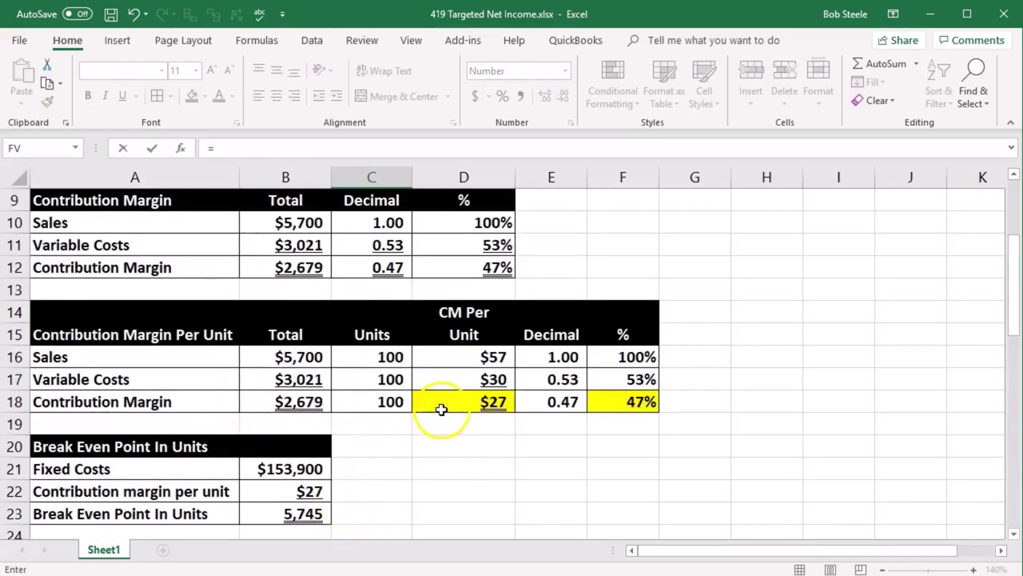
left_click(445, 357)
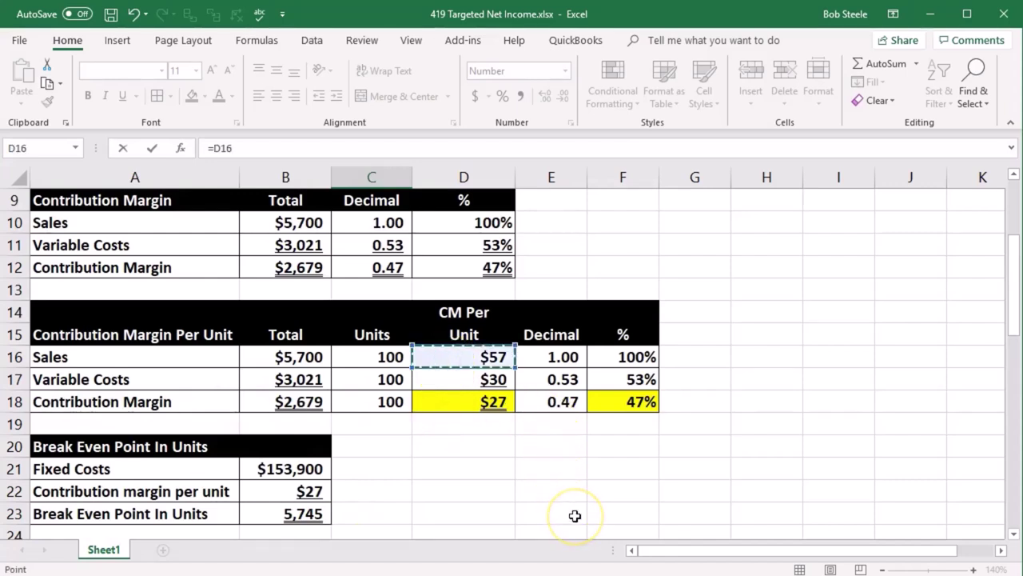
key("Return")
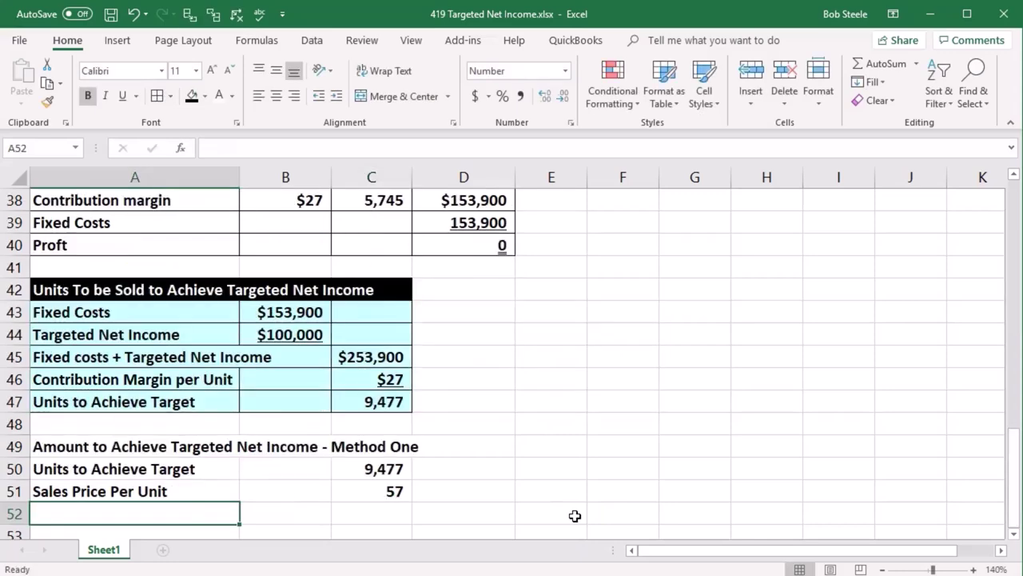
Format the sales price in C51 as Currency with a $ symbol and zero decimal places
scroll(575, 516, "down", 1)
scroll(555, 524, "down", 1)
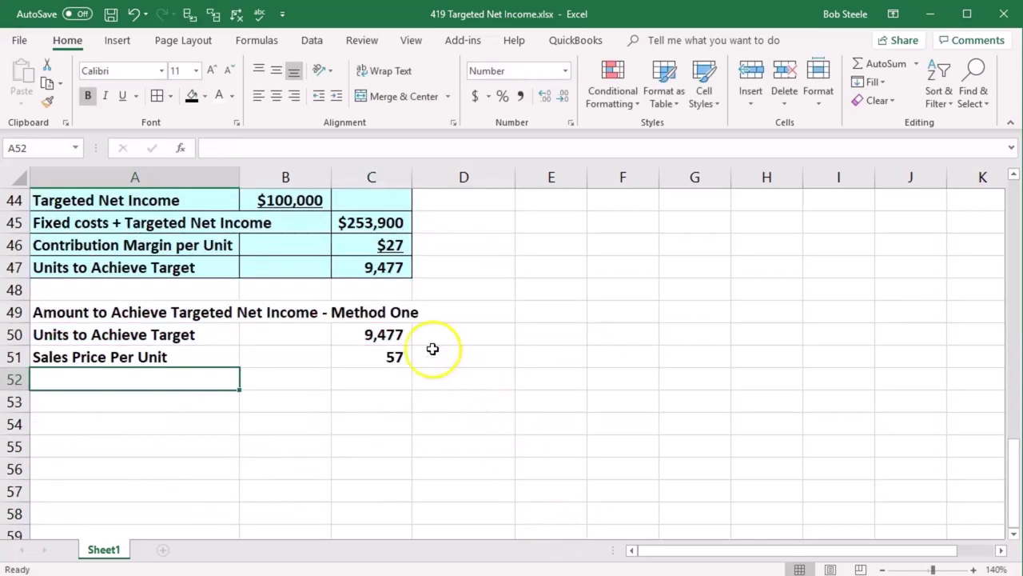
right_click(377, 356)
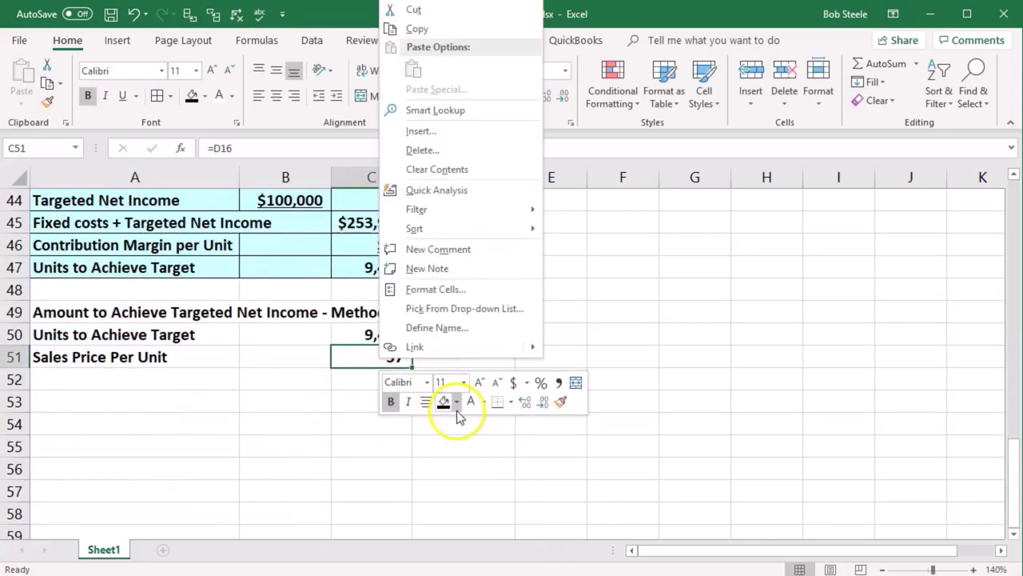
left_click(436, 289)
left_click(282, 195)
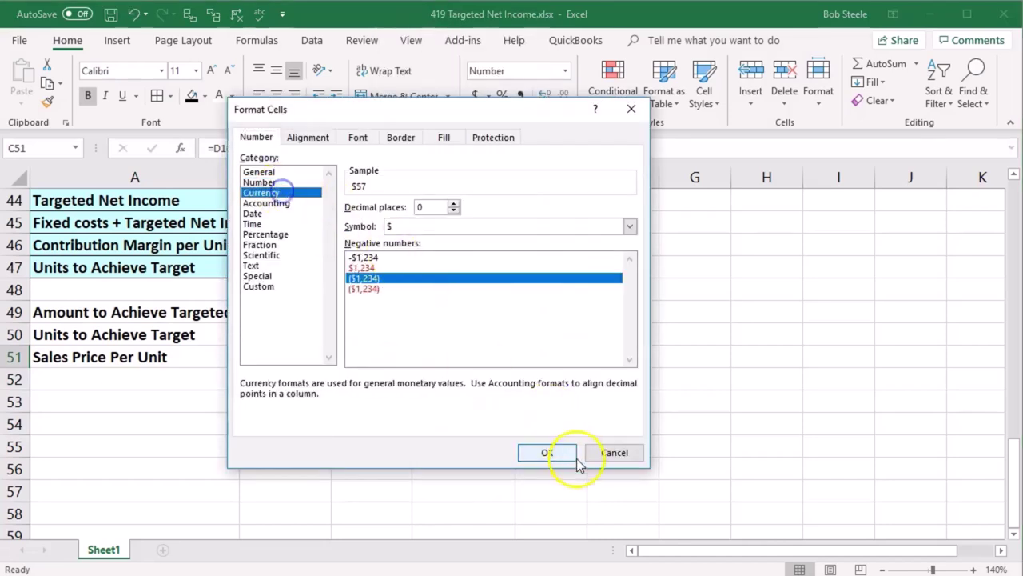
left_click(552, 453)
left_click(468, 482)
Multiply the target units by the sales price in C52 with the formula =C50*C51
left_click(390, 369)
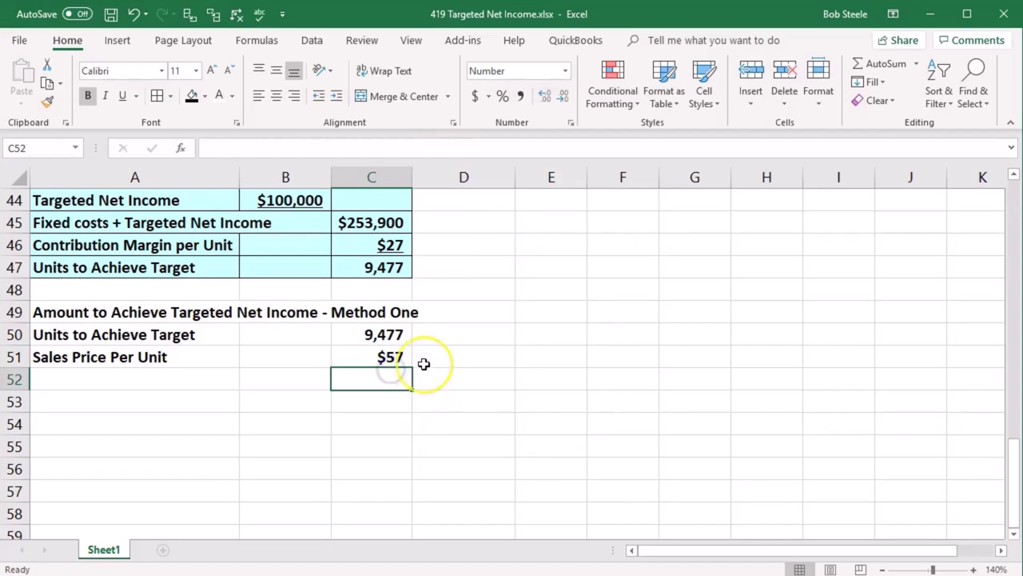
type("=")
key("Up")
key("Up")
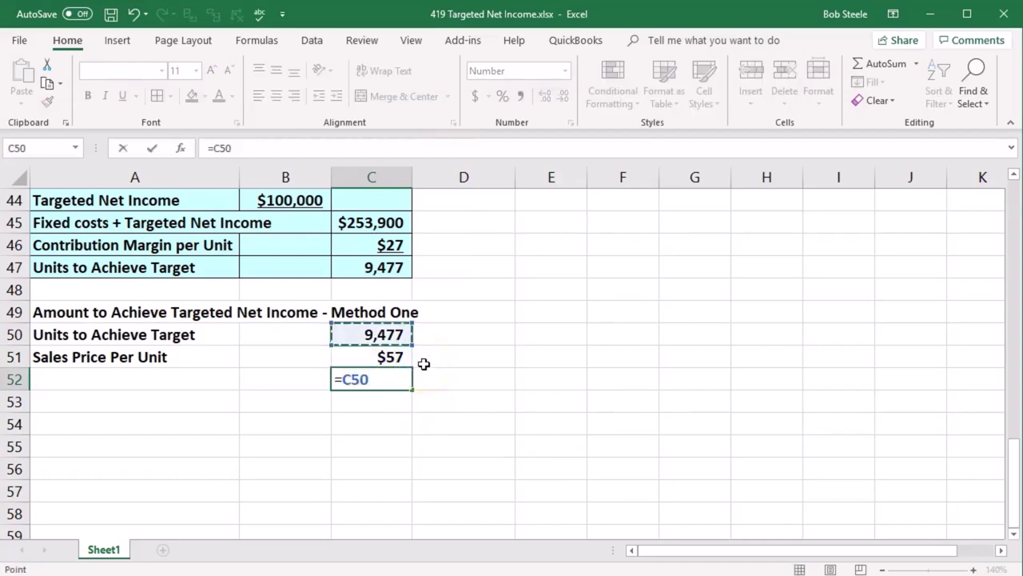
type("*")
key("Up")
key("Return")
Apply the Currency number format to the calculated amount in C52
key("Up")
right_click(395, 377)
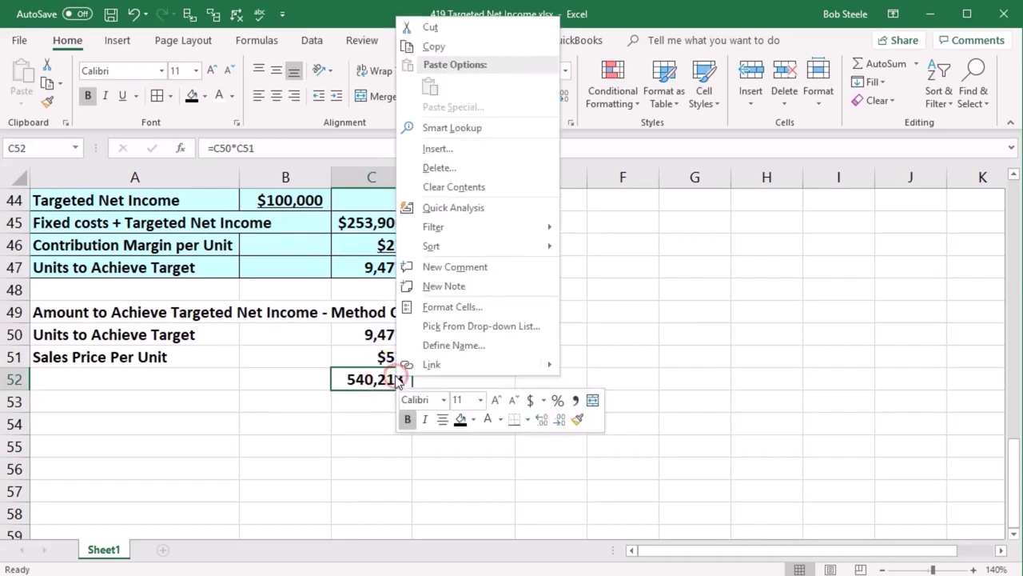
left_click(448, 306)
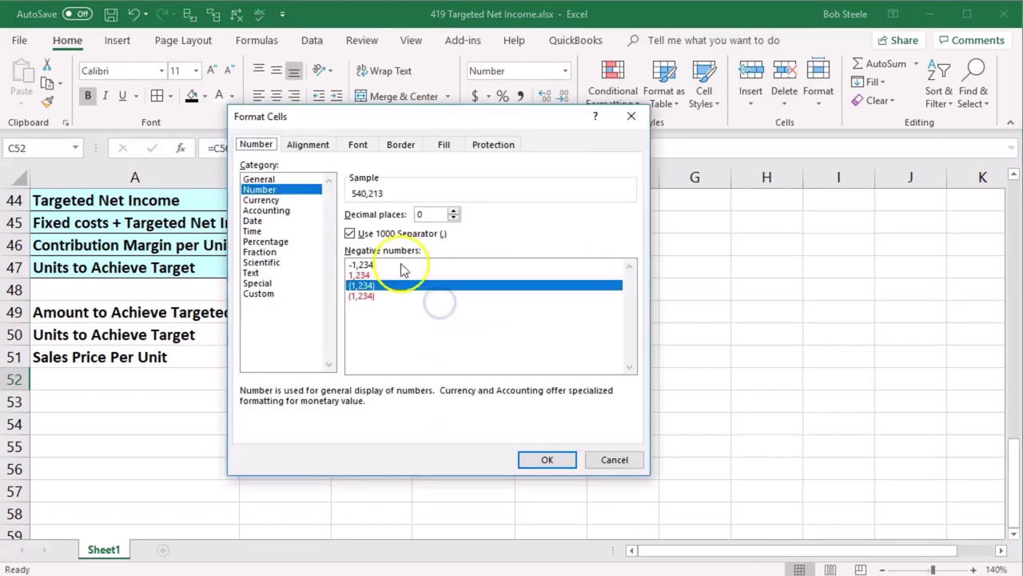
left_click(262, 199)
left_click(540, 452)
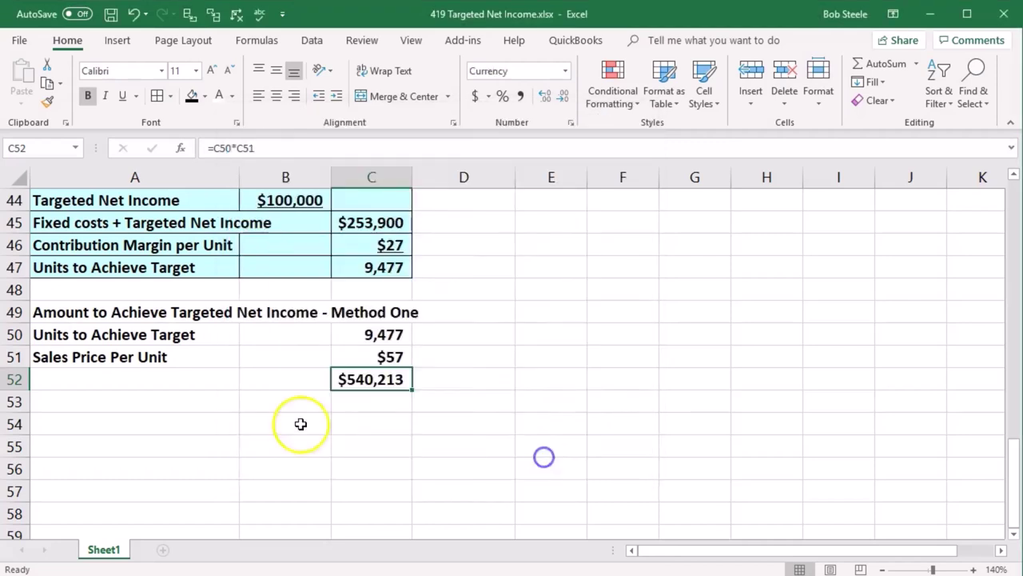
left_click(253, 441)
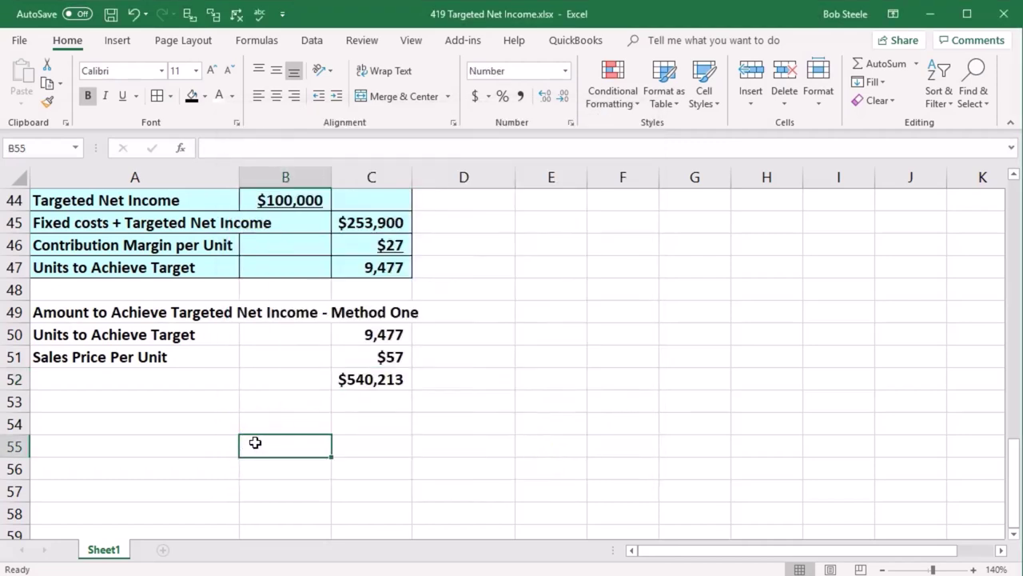
Copy the A49 heading into A52 and shorten it to "Amount to Achieve Targeted Net Income"
left_click(132, 313)
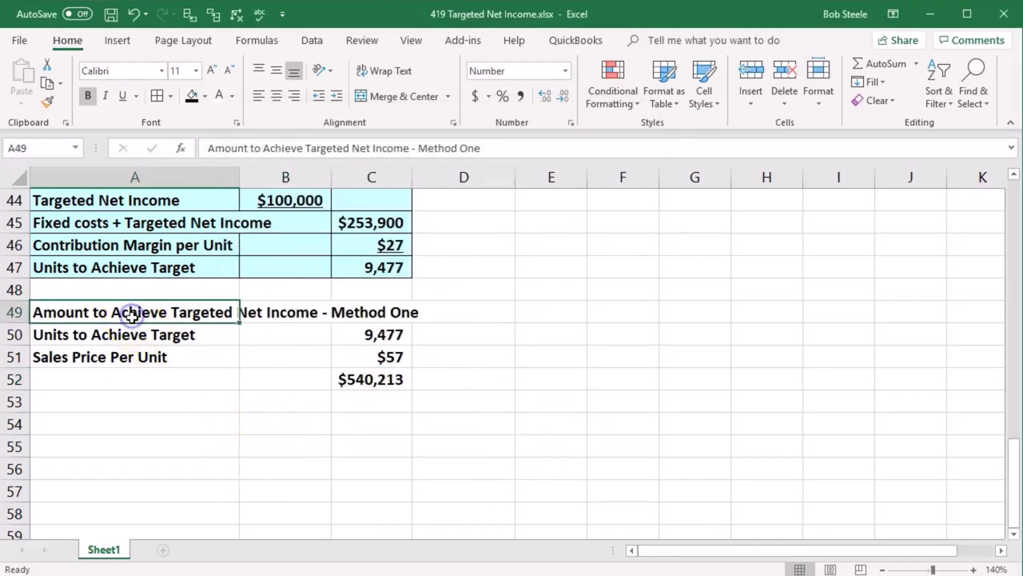
key("ctrl+c")
left_click(133, 379)
key("ctrl+v")
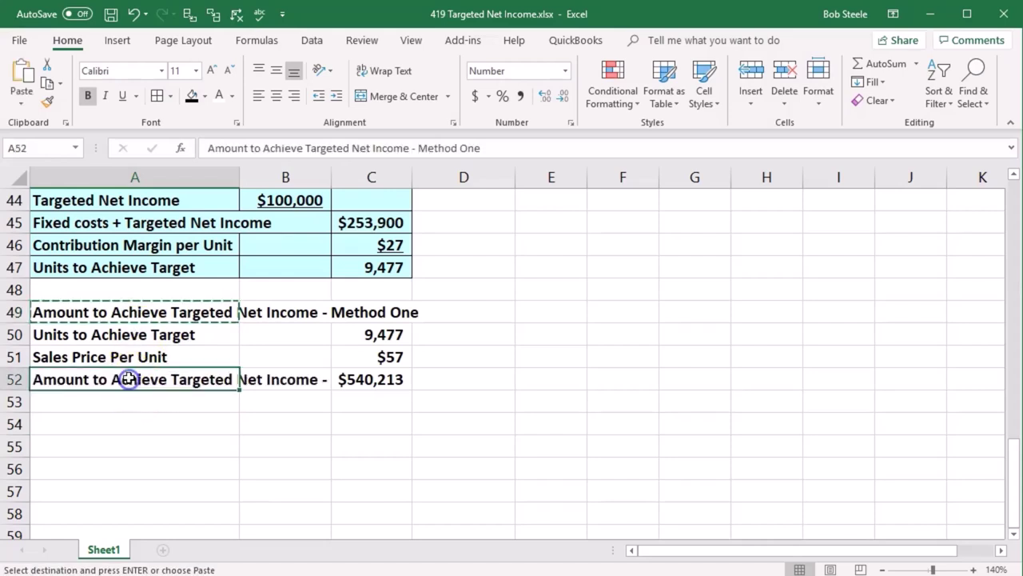
left_click(223, 459)
double_click(192, 379)
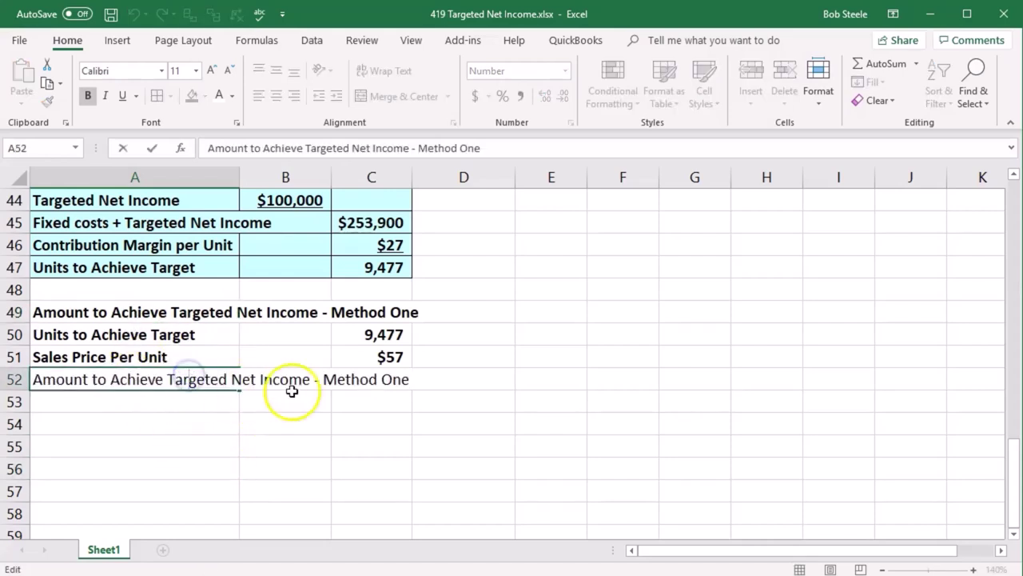
left_click_drag(312, 379, 731, 359)
key("Delete")
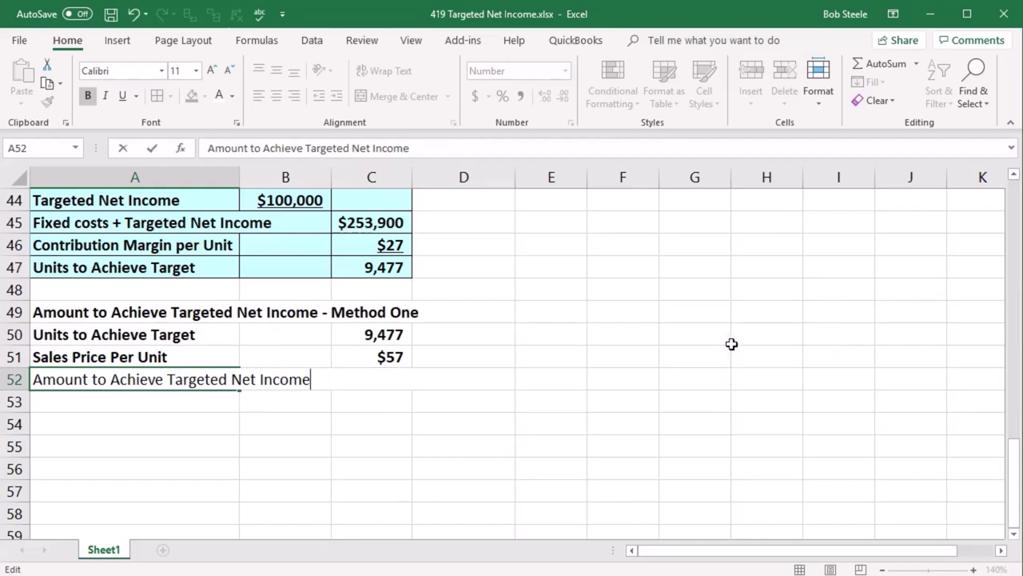
key("Return")
Underline the sales price in C51 and double underline the target amount in C52
left_click(360, 356)
left_click(125, 95)
left_click(360, 379)
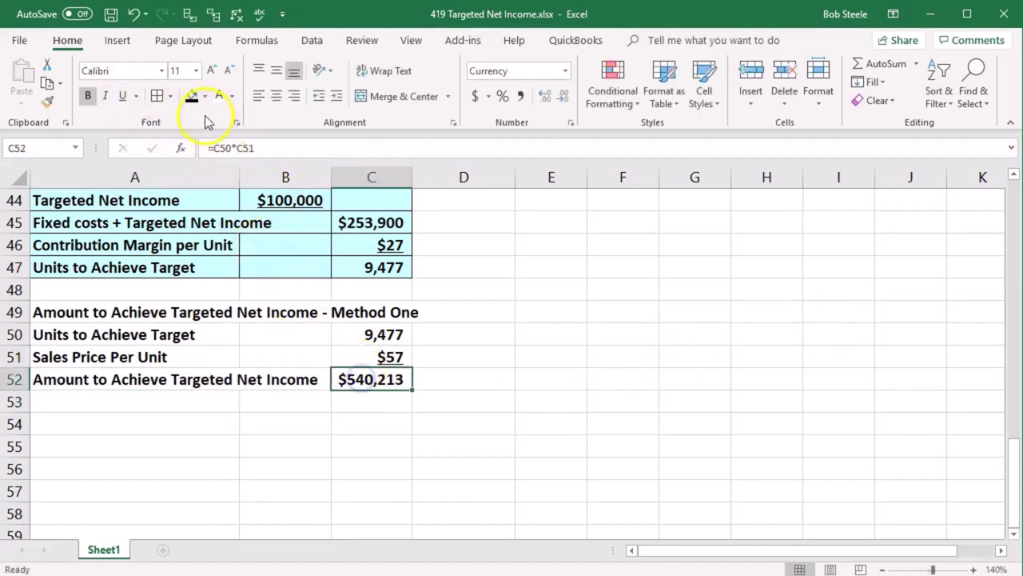
left_click(137, 96)
left_click(155, 134)
Fill A50:C52 with the recently used light blue colour
left_click(136, 357)
left_click_drag(142, 336, 370, 384)
right_click(370, 382)
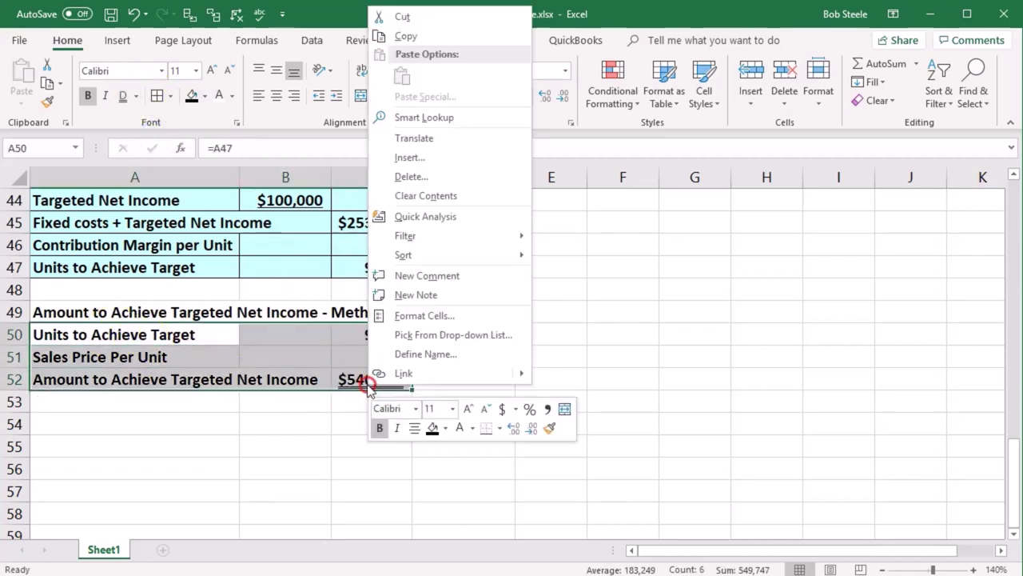
left_click(447, 429)
left_click(437, 566)
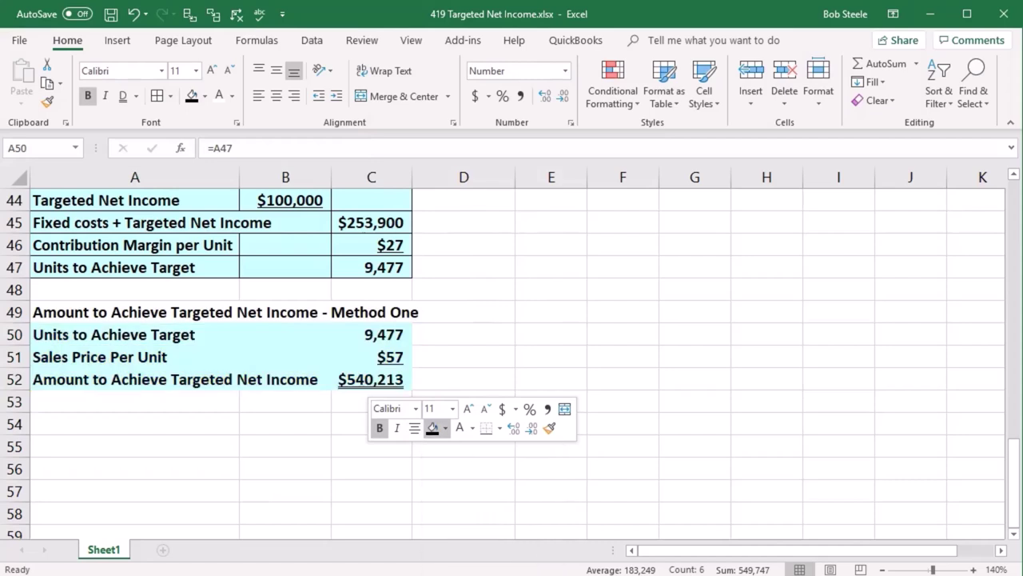
Apply borders to all cells of the method one table in A50:C52
left_click(157, 96)
left_click(258, 446)
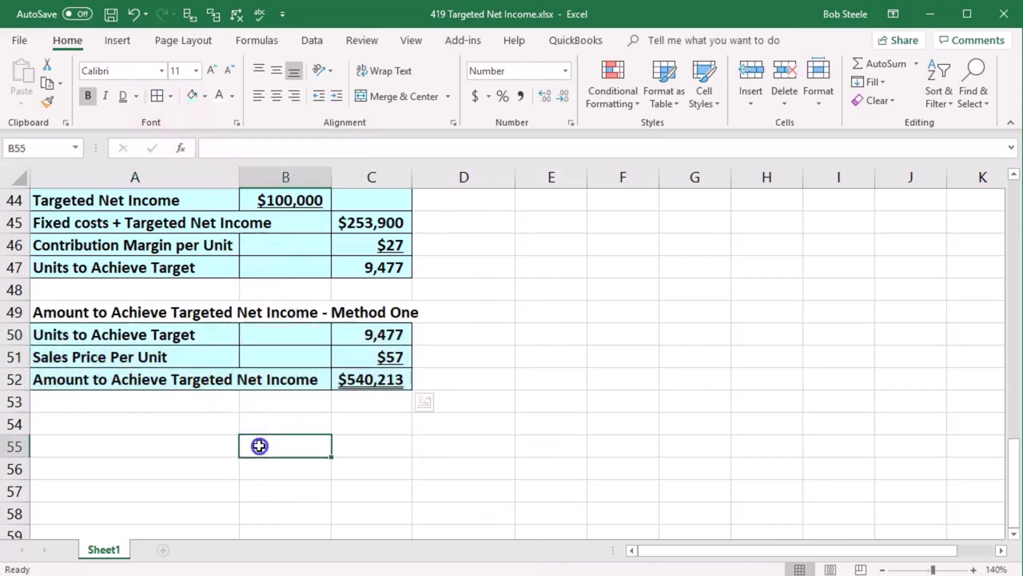
left_click(376, 335)
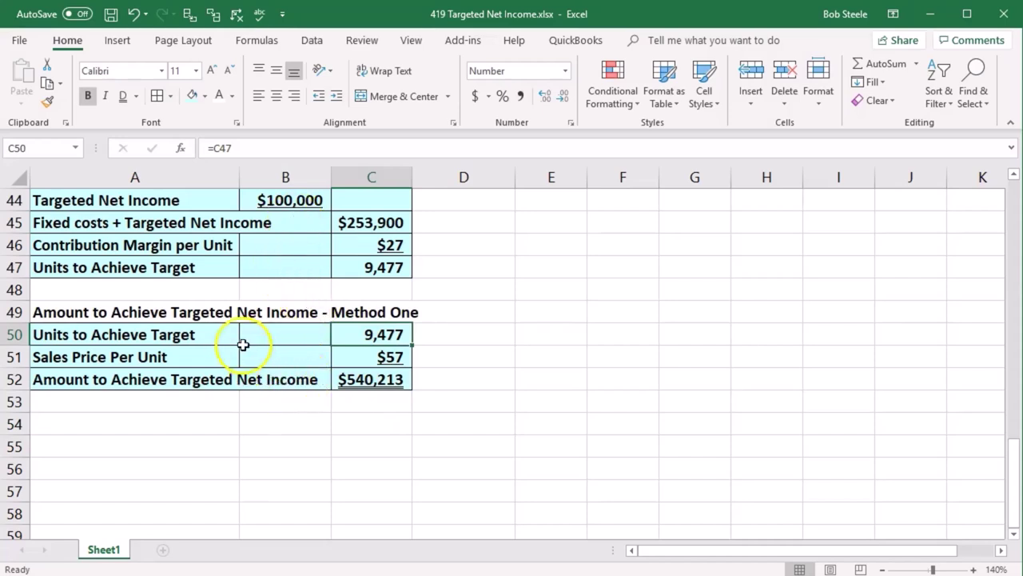
Try merging A50:B50 with the label left-aligned, and undo both changes
left_click_drag(225, 338, 252, 338)
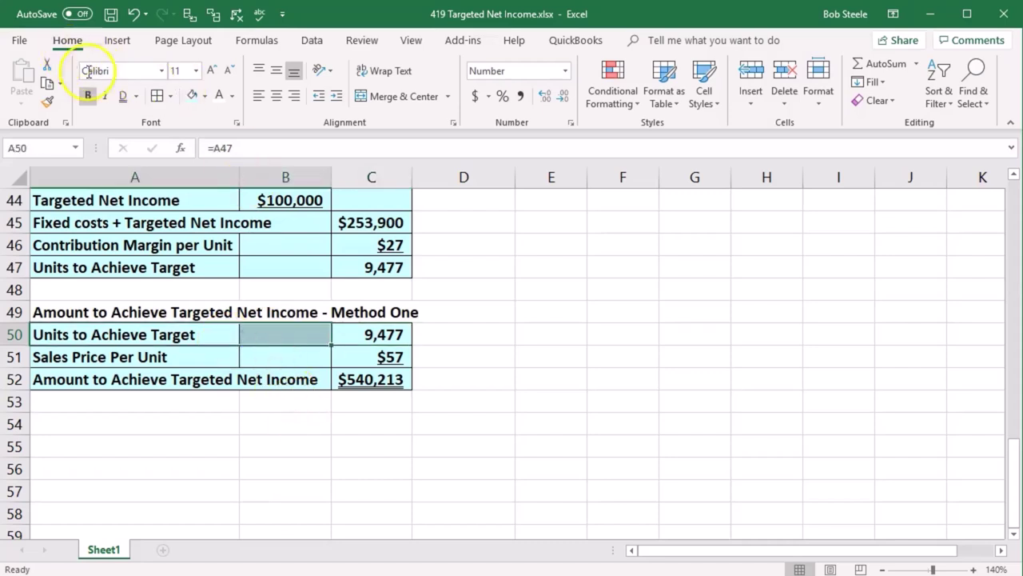
left_click(387, 97)
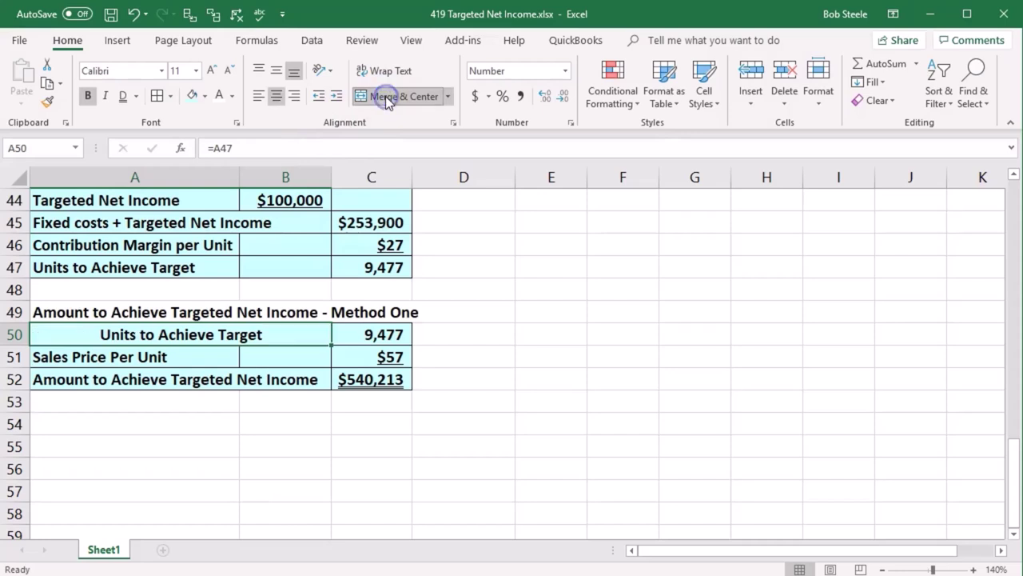
left_click(258, 95)
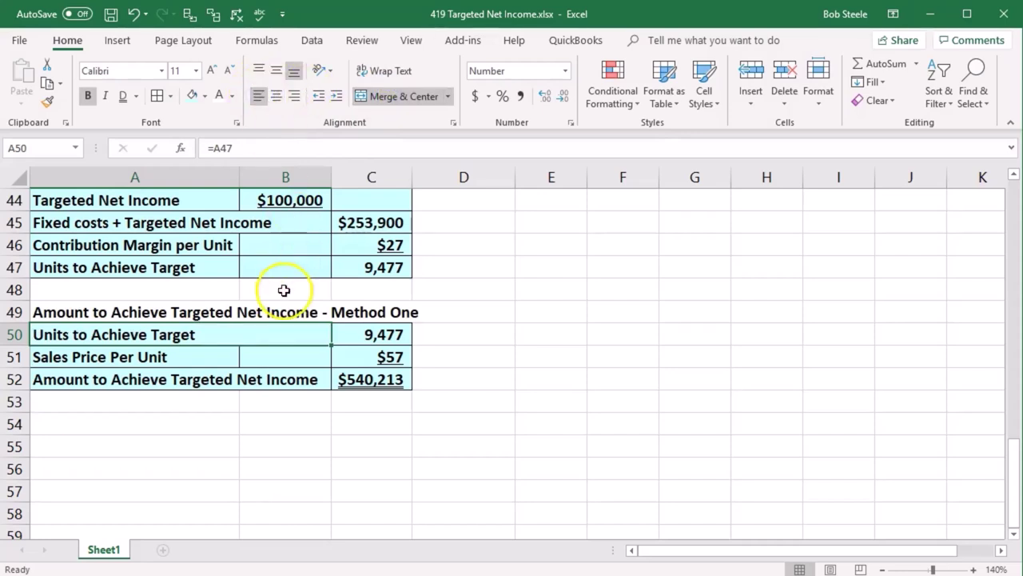
left_click(274, 327)
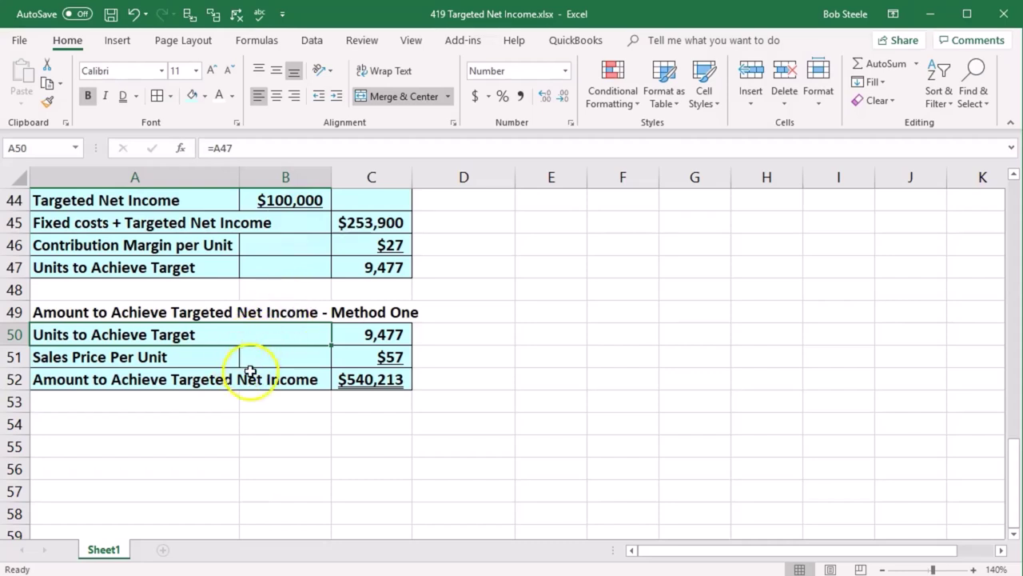
left_click(133, 14)
left_click(133, 14)
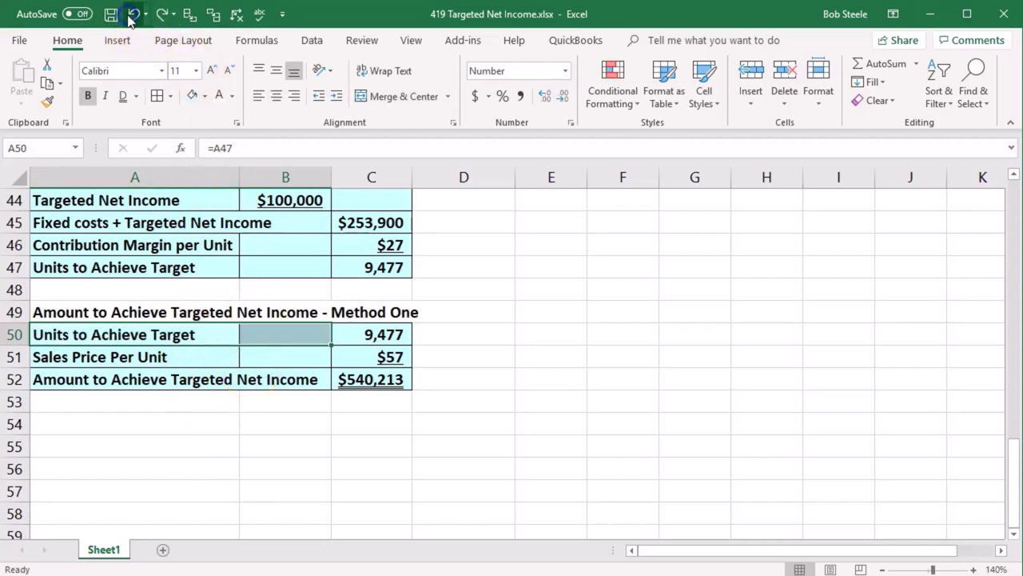
Remove the cell borders from A50:B50 and apply only outside borders around the pair
left_click(183, 450)
left_click_drag(155, 328, 281, 331)
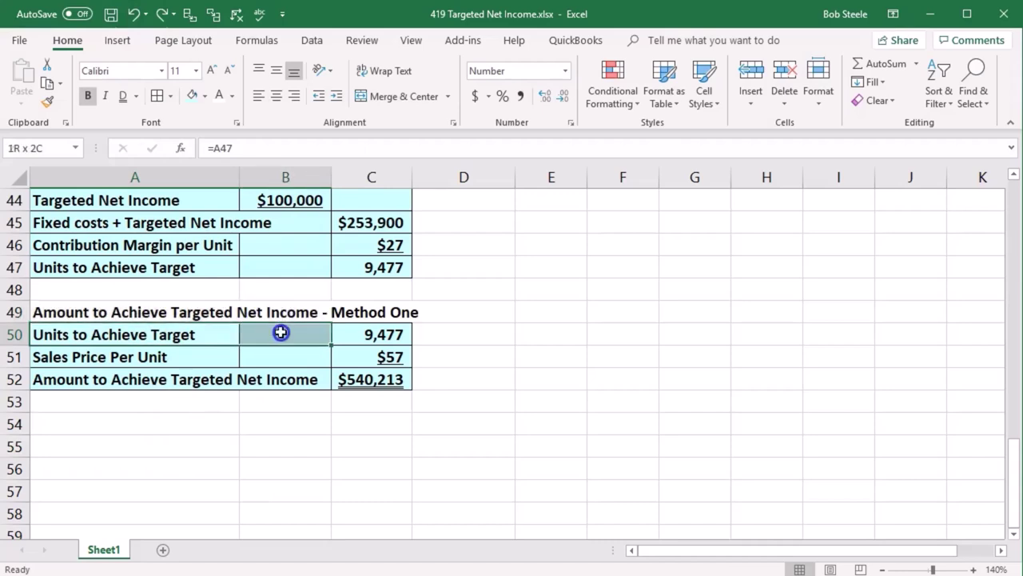
left_click(170, 95)
left_click(173, 213)
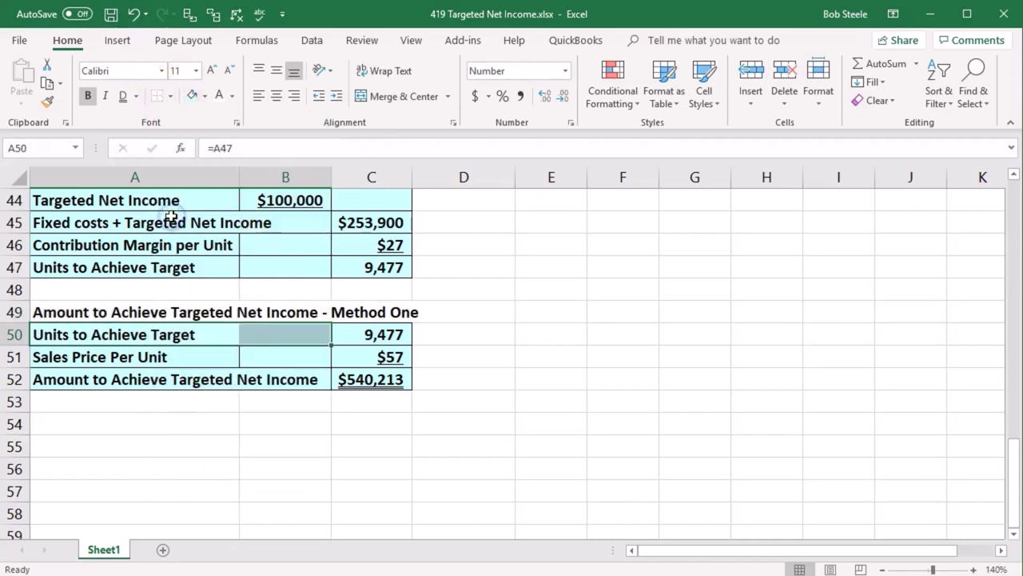
left_click(171, 97)
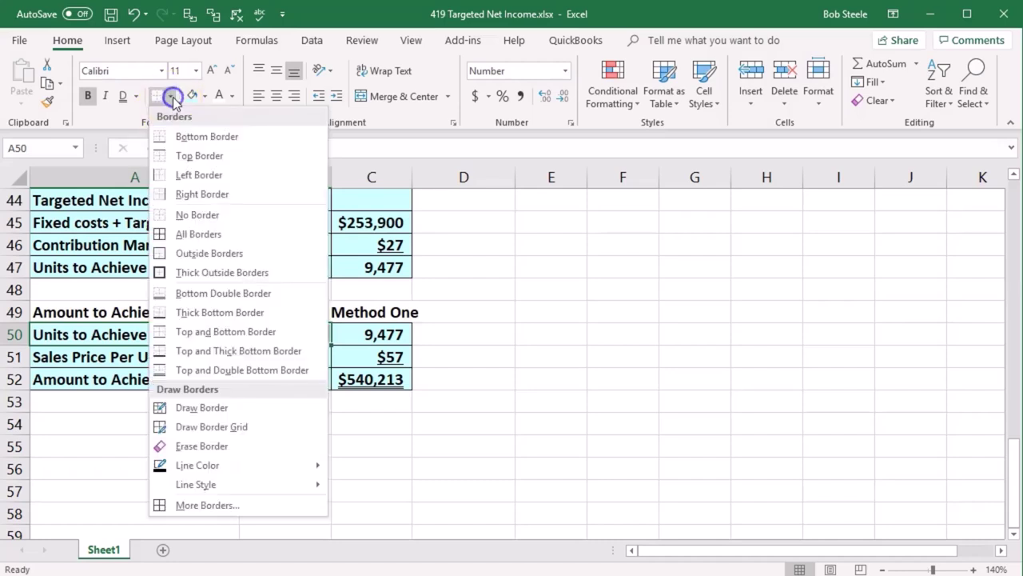
left_click(191, 251)
left_click(201, 426)
Clear the borders of A51:B51 and put outside borders around the Sales Price Per Unit label
left_click_drag(176, 359, 283, 366)
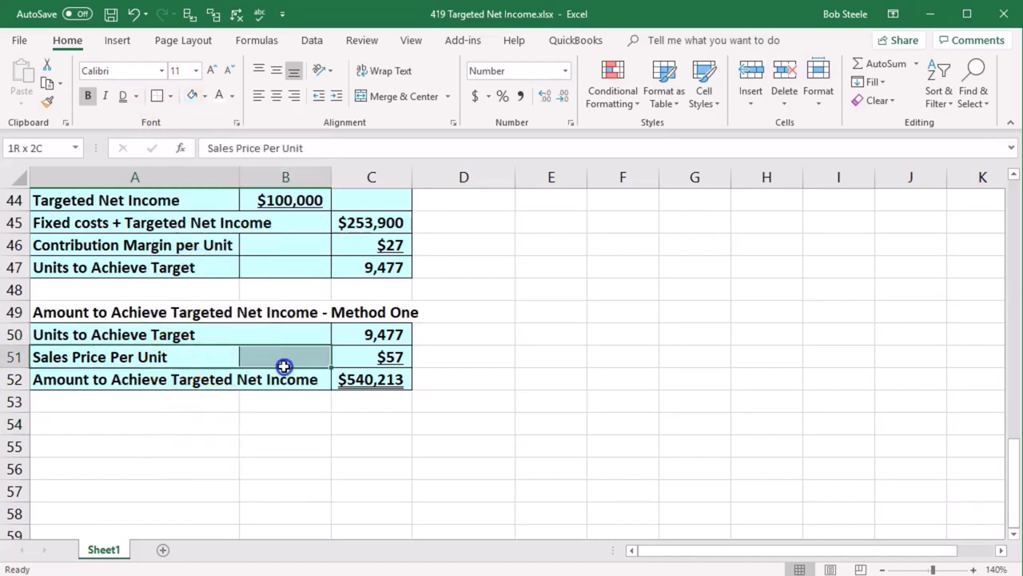
left_click(171, 96)
left_click(170, 217)
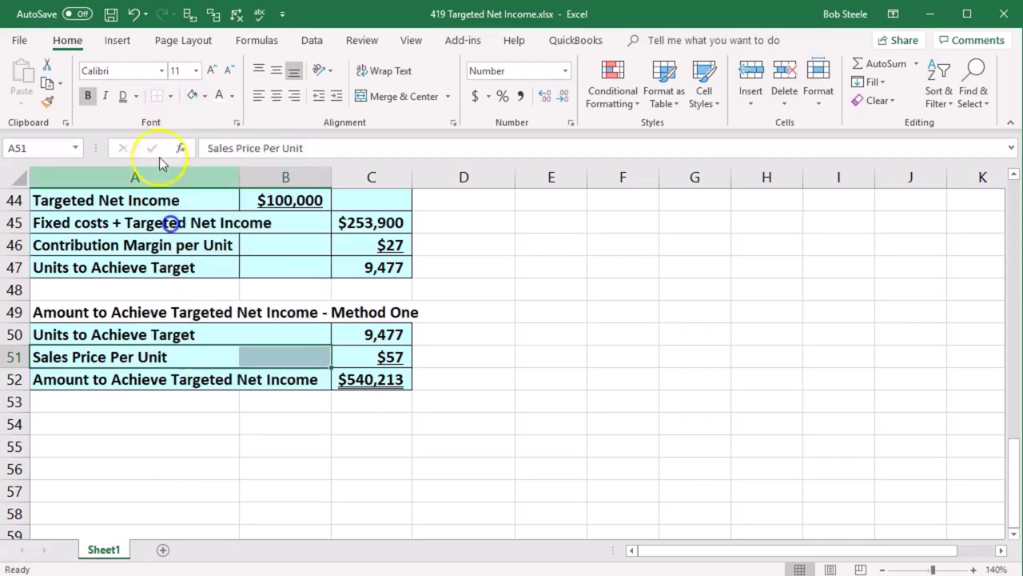
left_click(170, 96)
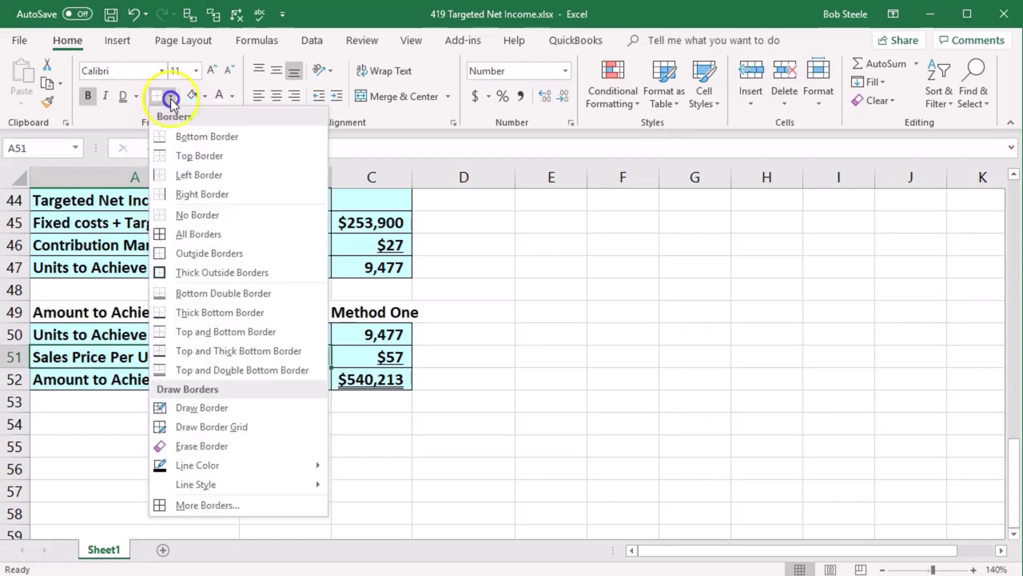
left_click(183, 253)
left_click(170, 465)
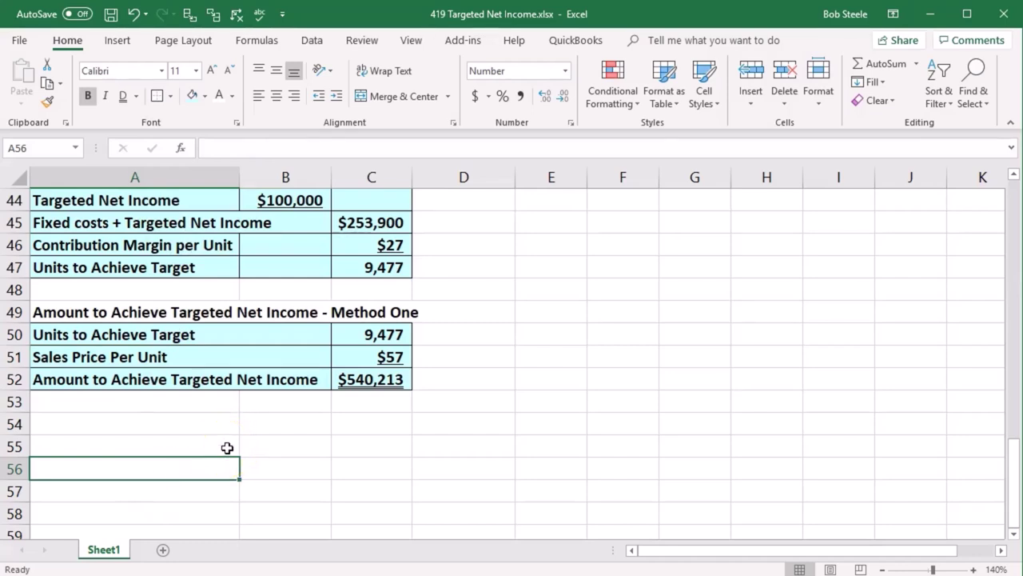
Fill the method one heading in A49:C49 black with white text and widen column A slightly to fit it
left_click_drag(218, 311, 365, 312)
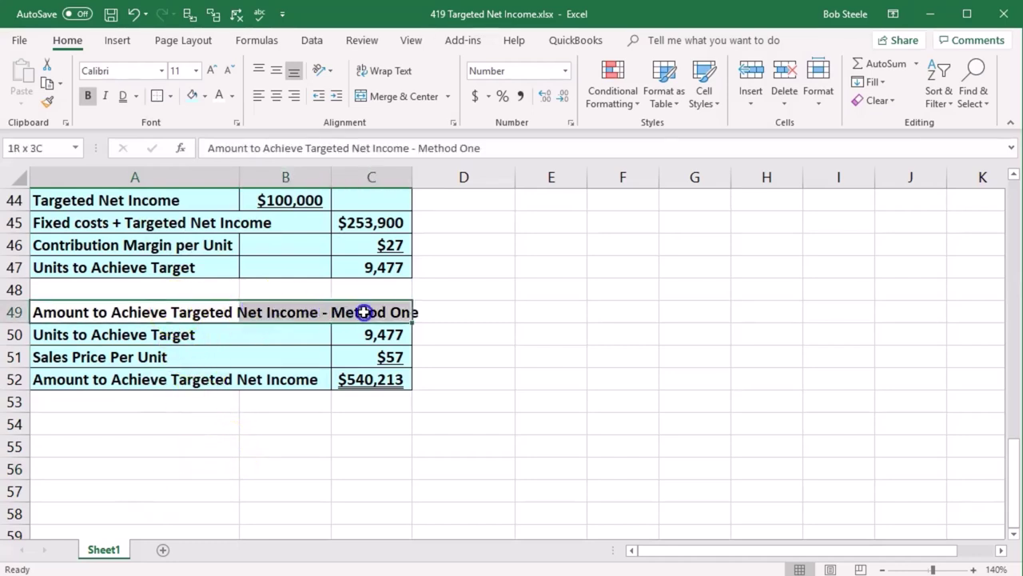
left_click(204, 95)
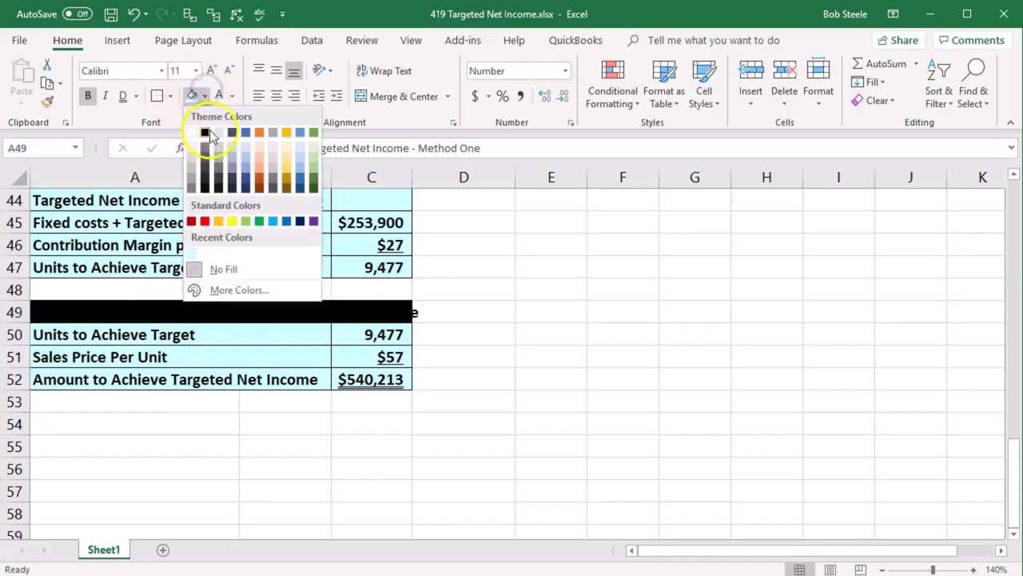
left_click(210, 133)
left_click(219, 95)
left_click(229, 272)
left_click_drag(239, 171, 251, 171)
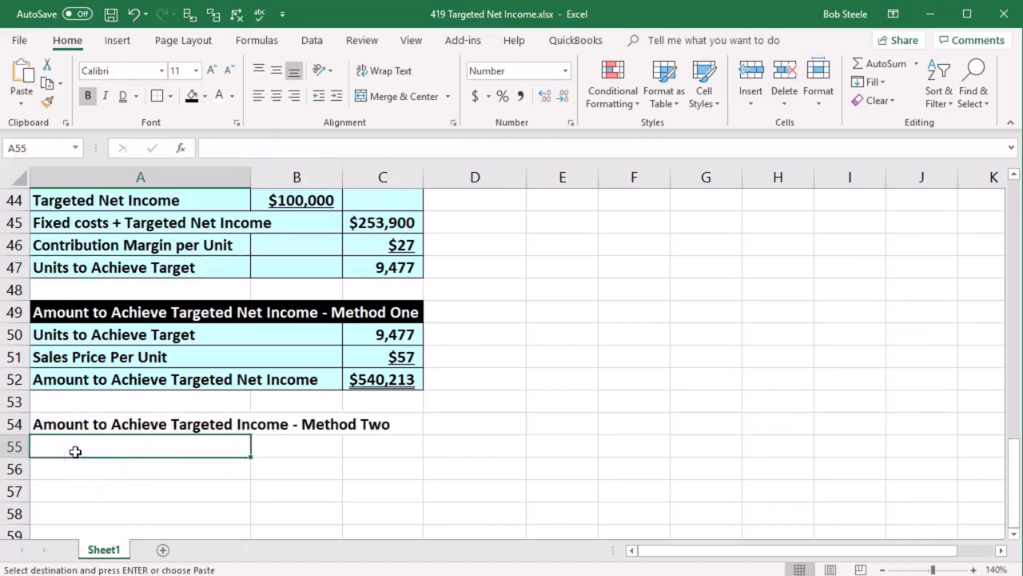
Label A55 "Fixed Costs & Targeted Income" and link C55 to the fixed costs plus targeted net income in C45
type("Fixed Costs & Targeted Income")
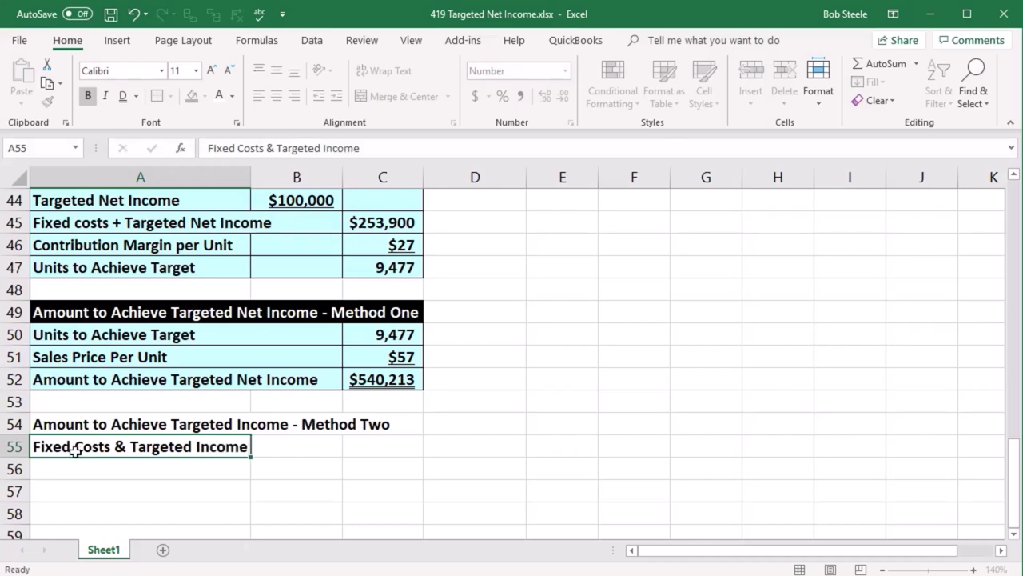
key("Right")
key("Right")
scroll(333, 405, "down", 1)
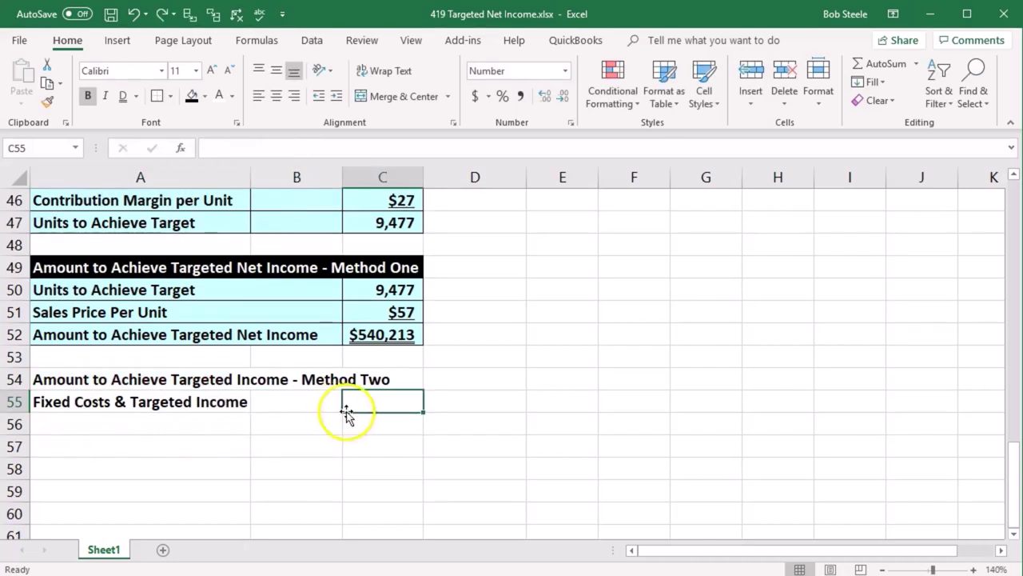
scroll(368, 432, "up", 1)
scroll(374, 445, "up", 1)
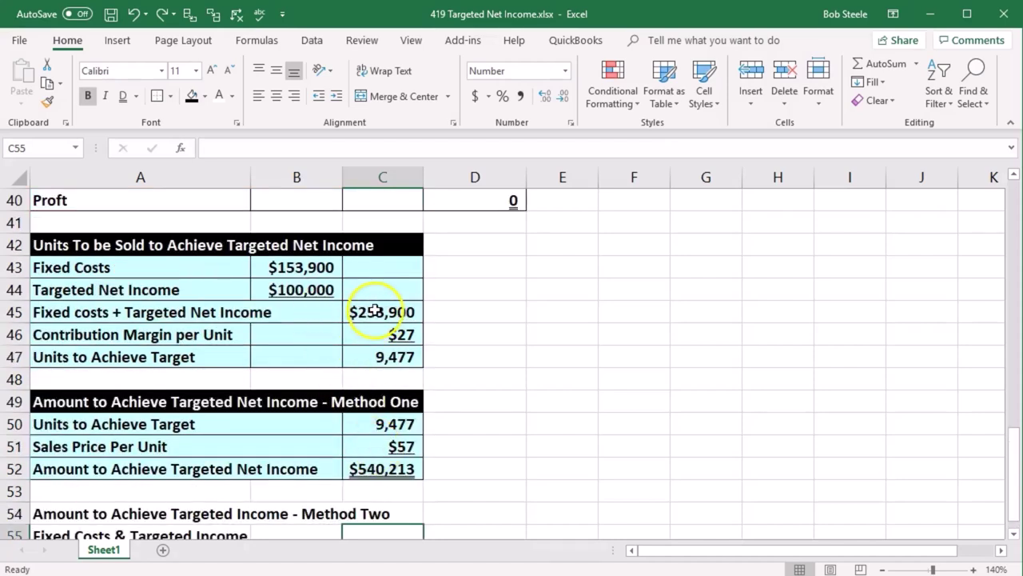
type("=")
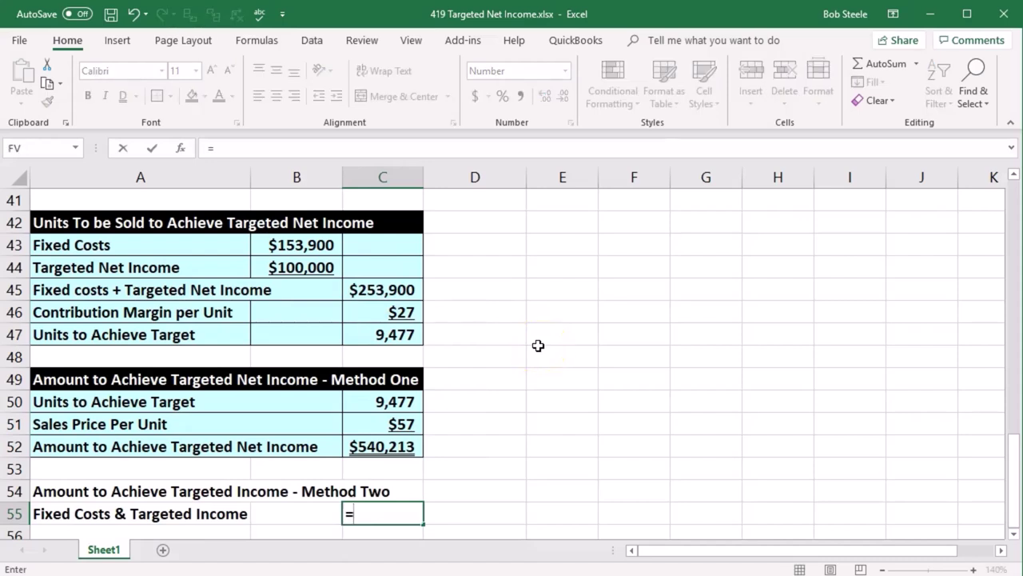
left_click(404, 289)
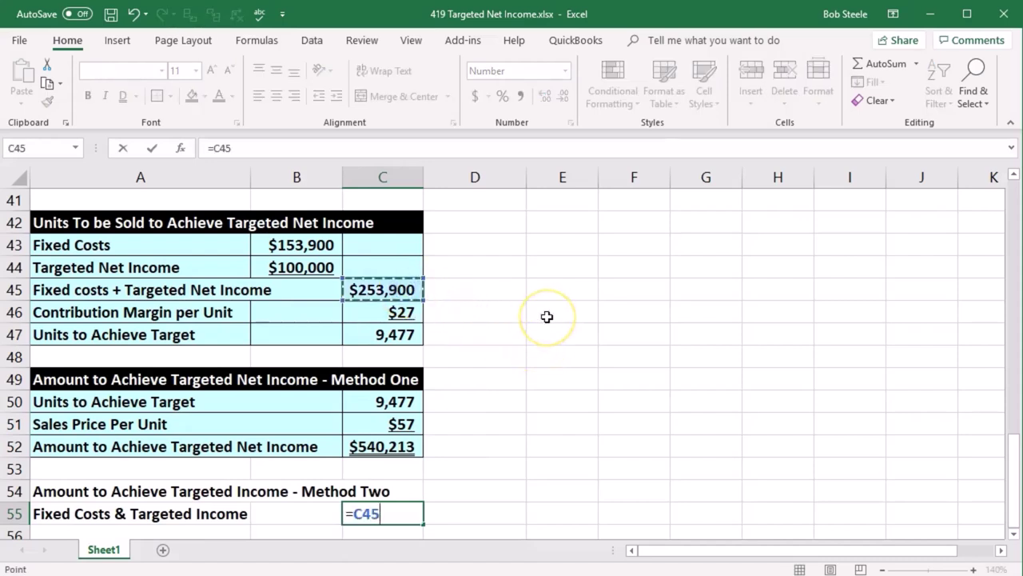
key("Return")
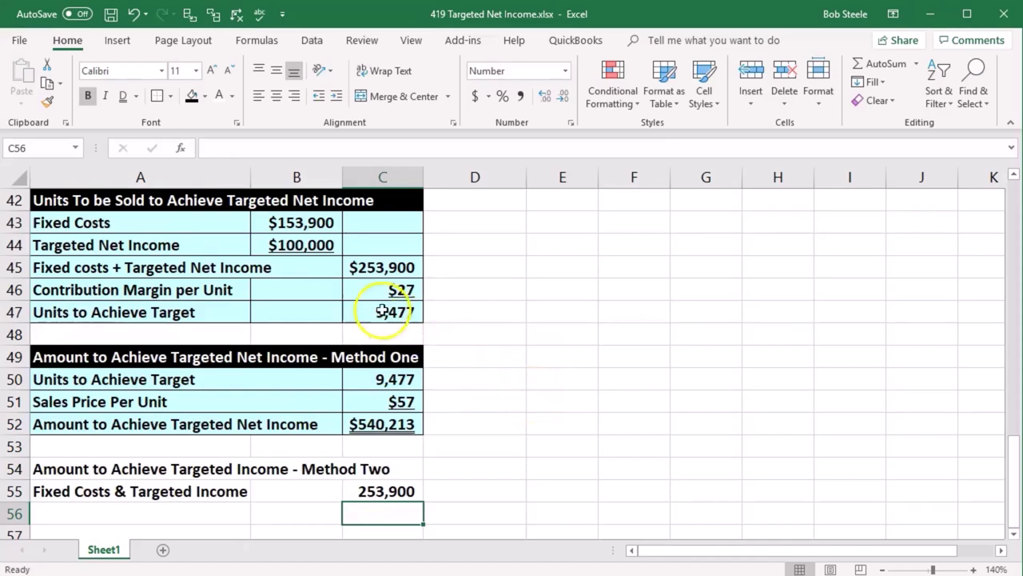
left_click_drag(317, 231, 312, 239)
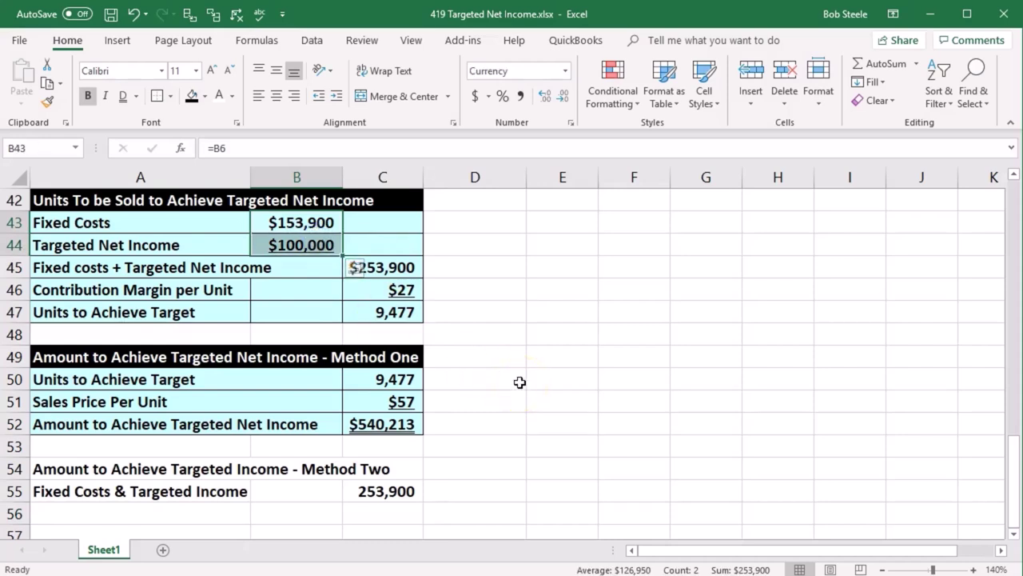
left_click(303, 224)
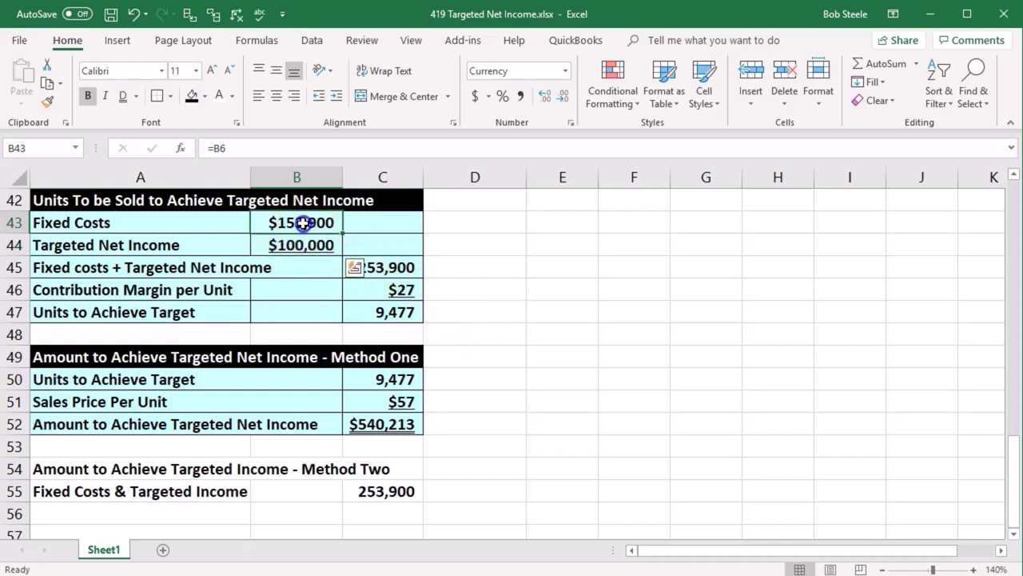
left_click_drag(303, 235, 302, 238)
left_click(384, 488)
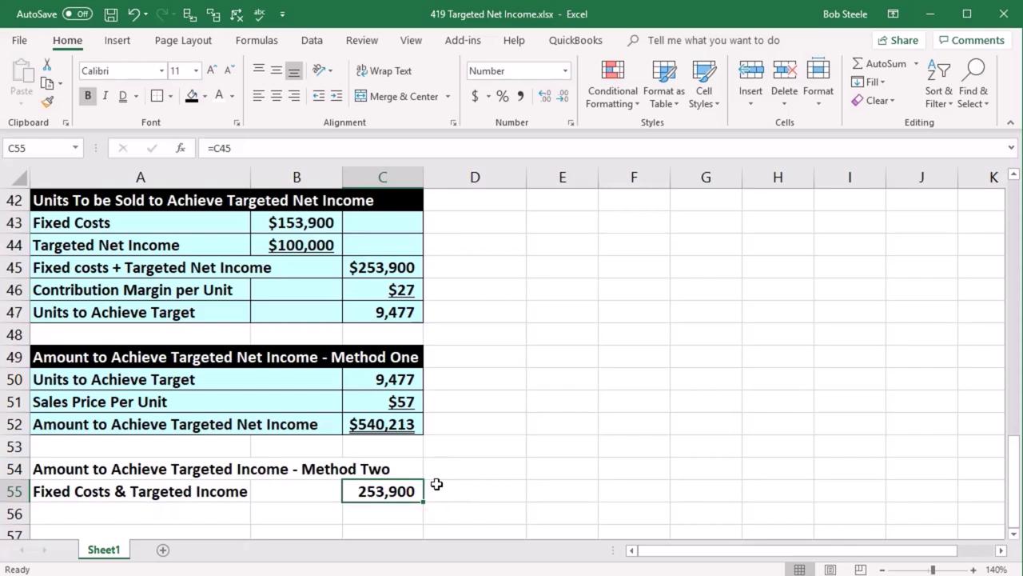
Enter the label "Contribution Margin Ratio" in A56
scroll(437, 484, "down", 1)
left_click(161, 441)
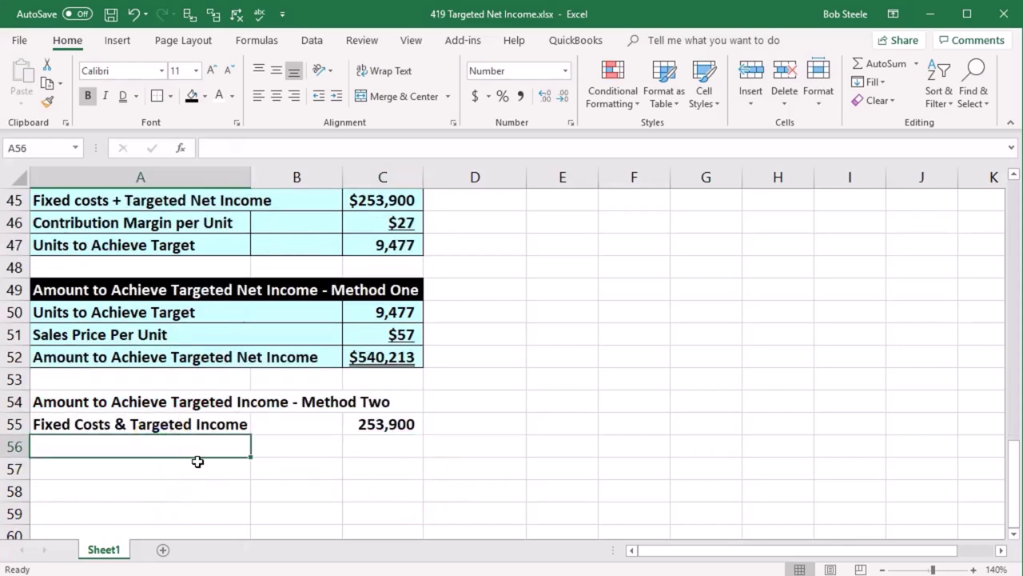
type("Contribution Ma")
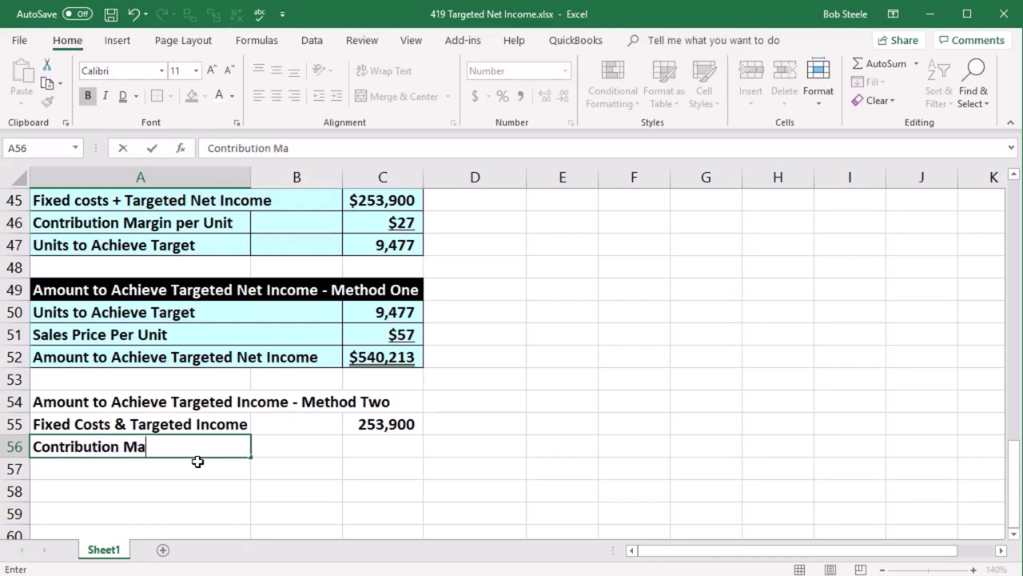
type("rgin Ratio")
key("Tab")
key("Tab")
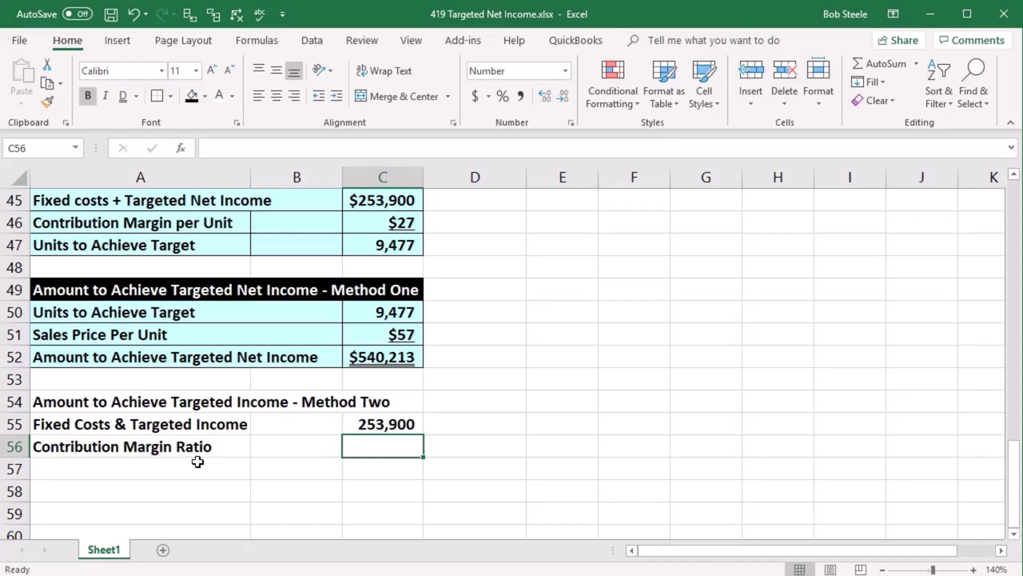
Link C56 to the contribution margin percentage in F18 with the formula =F18
type("=")
scroll(362, 422, "up", 8)
scroll(361, 422, "up", 5)
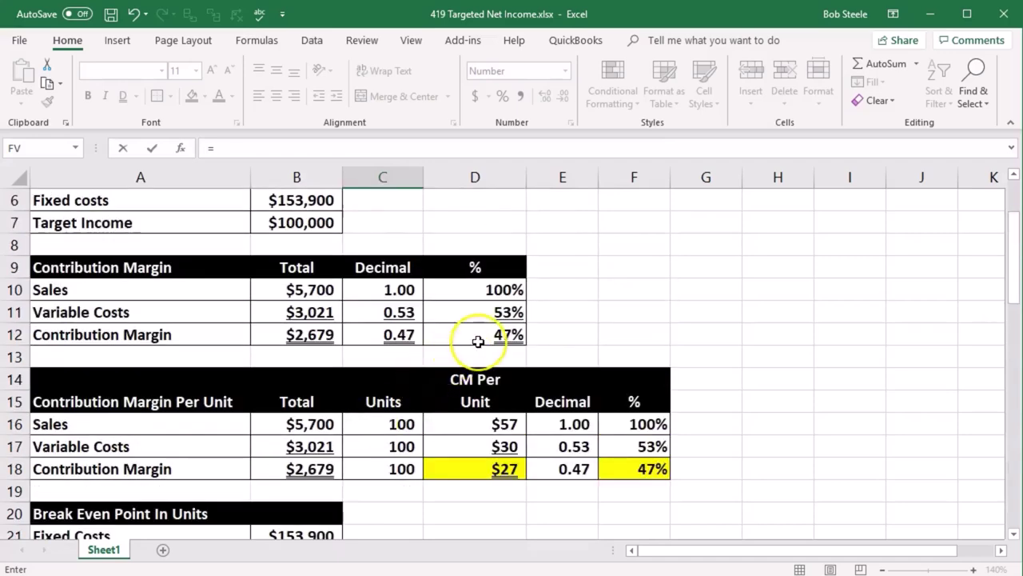
left_click(362, 328)
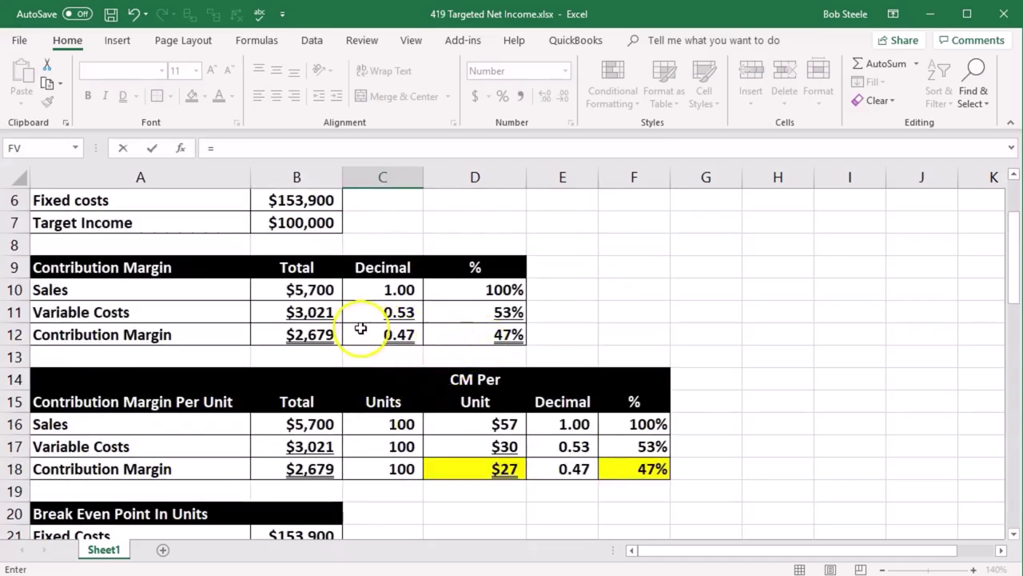
left_click(340, 337)
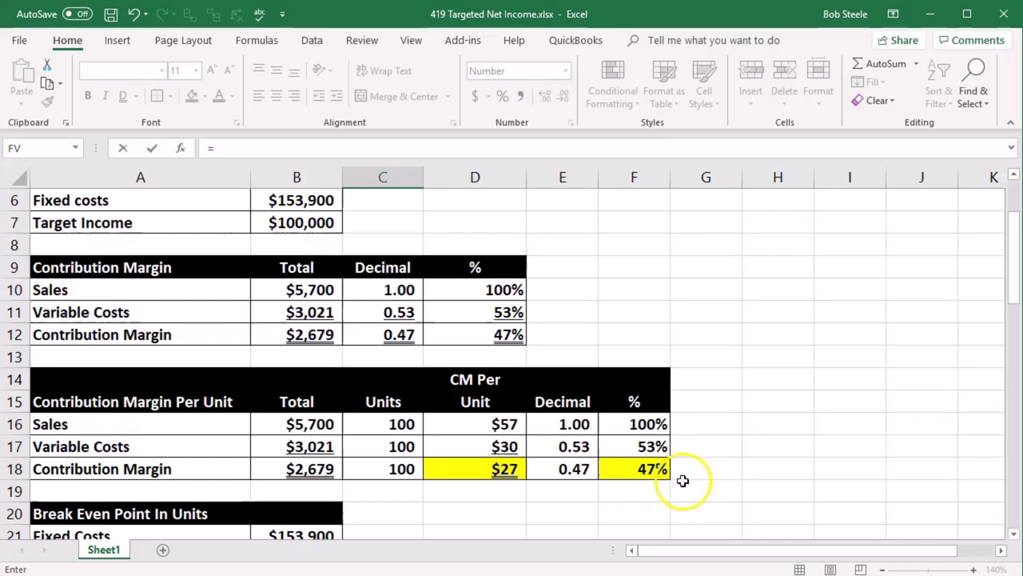
left_click(659, 469)
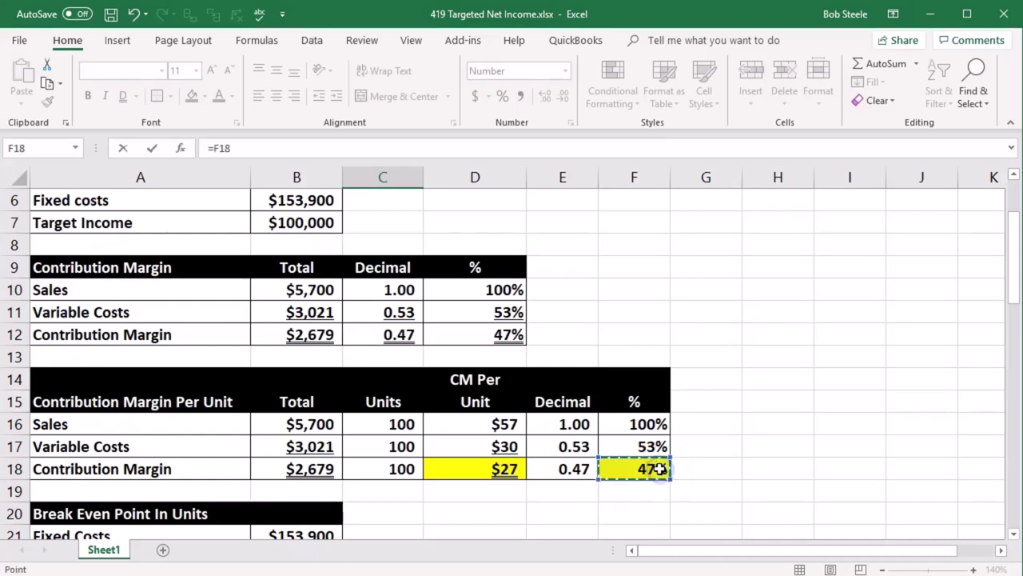
key("Return")
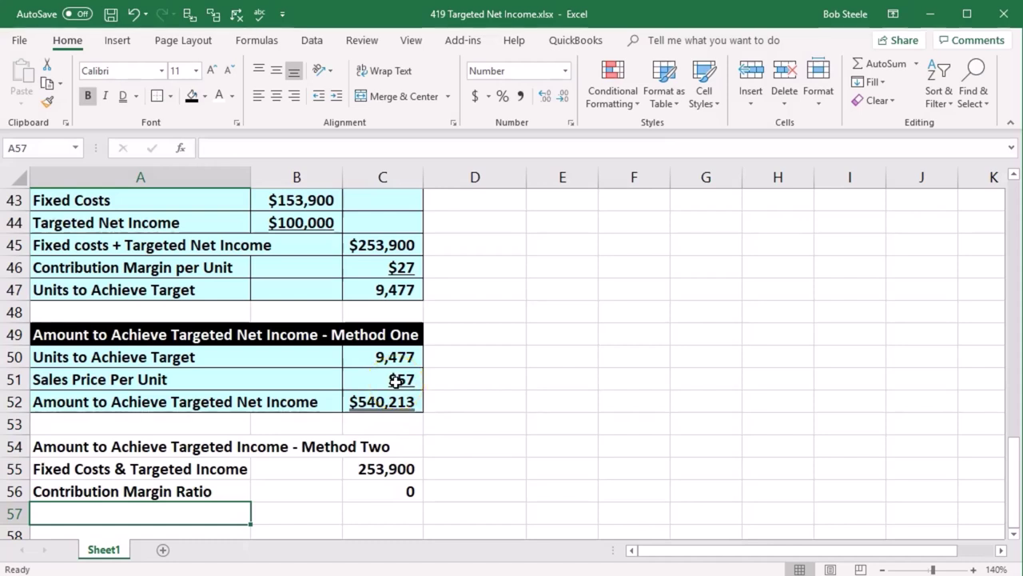
Format the contribution margin ratio in C56 as a percentage
scroll(396, 382, "down", 1)
left_click(390, 422)
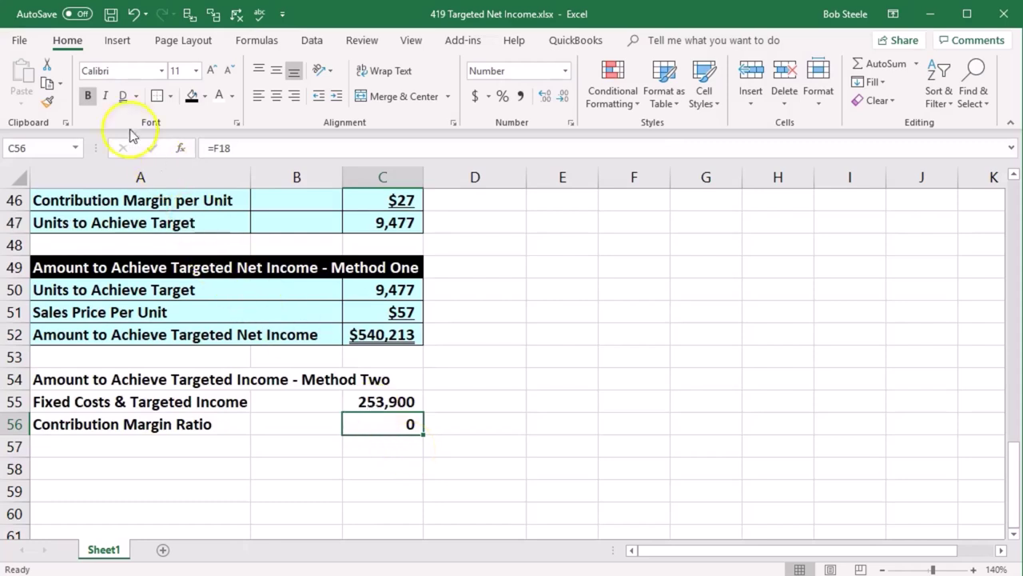
left_click(546, 99)
left_click(546, 99)
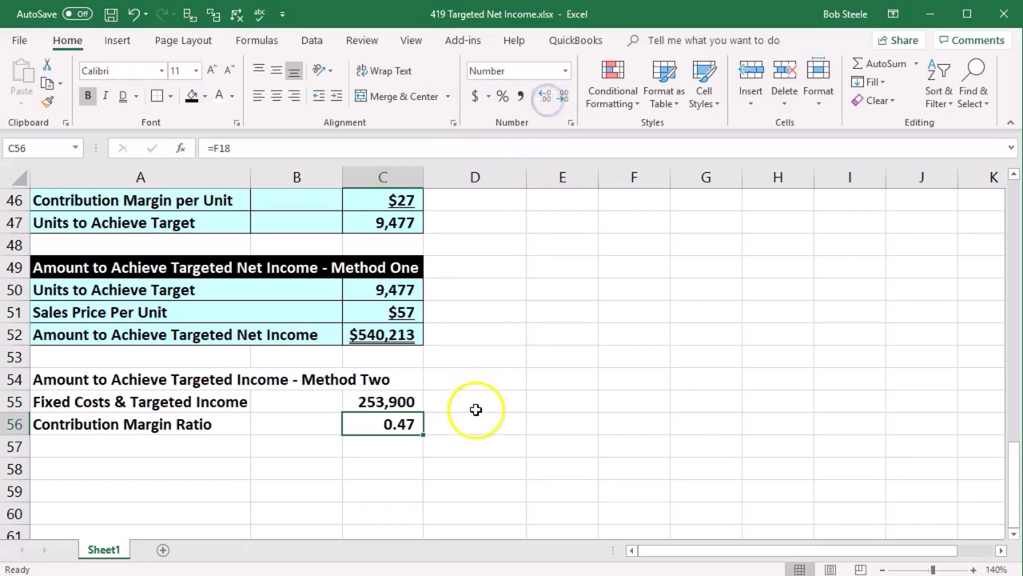
left_click(504, 99)
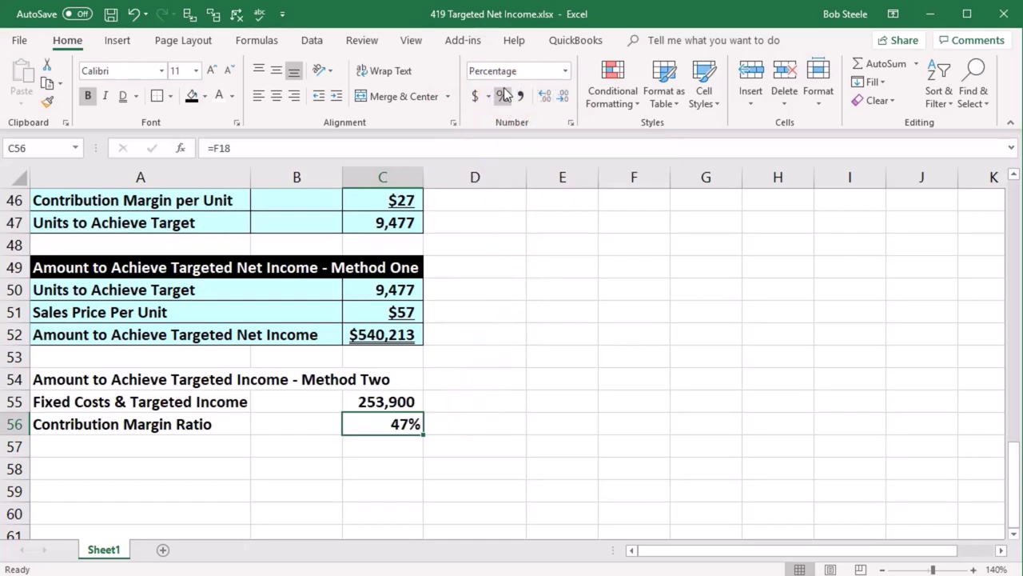
Calculate the method two sales amount in C57 by dividing C55 by C56, and compare it with method one's C52
left_click(397, 449)
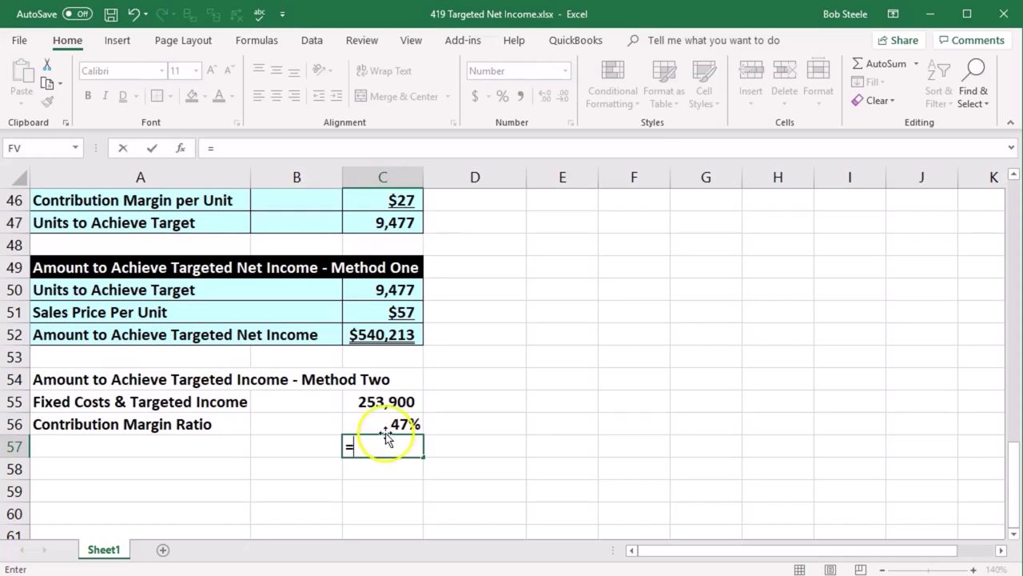
left_click(388, 401)
type("/")
left_click(409, 424)
key("Return")
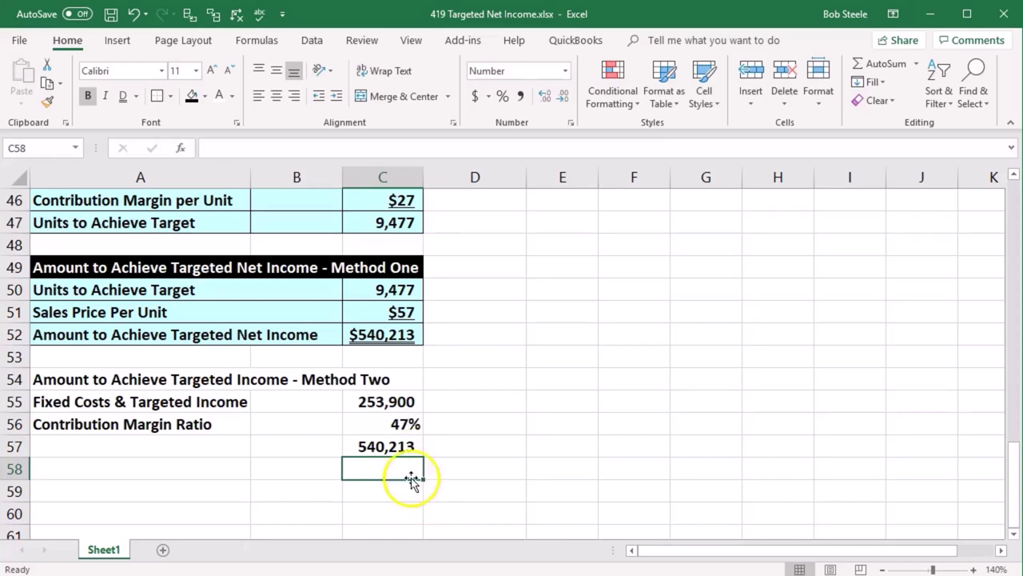
left_click(400, 446)
left_click(388, 336)
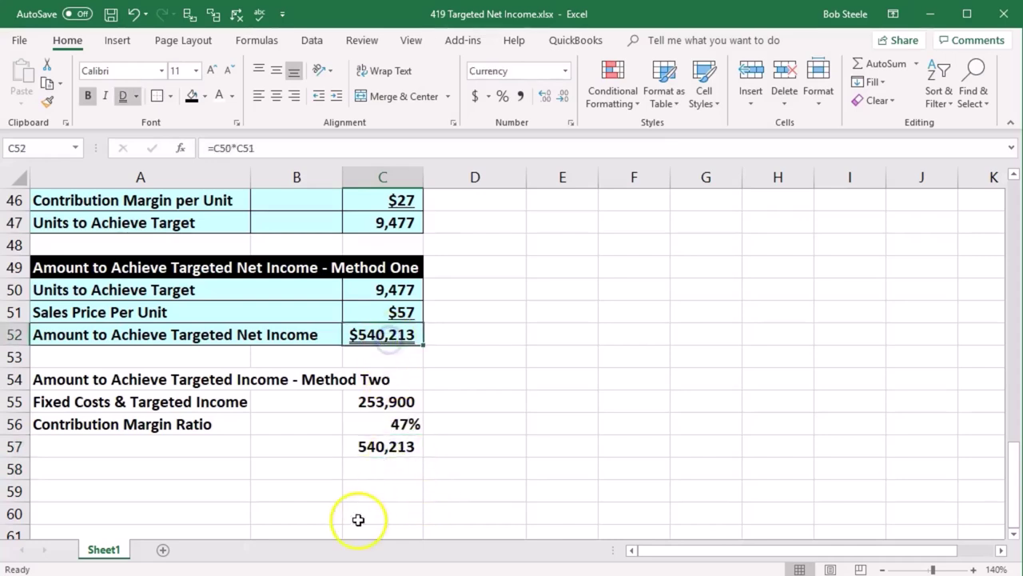
Link the label in A57 to the method one label with the formula =A52
left_click(144, 451)
type("=")
key("Up")
key("Up")
key("Up")
key("Up")
key("Up")
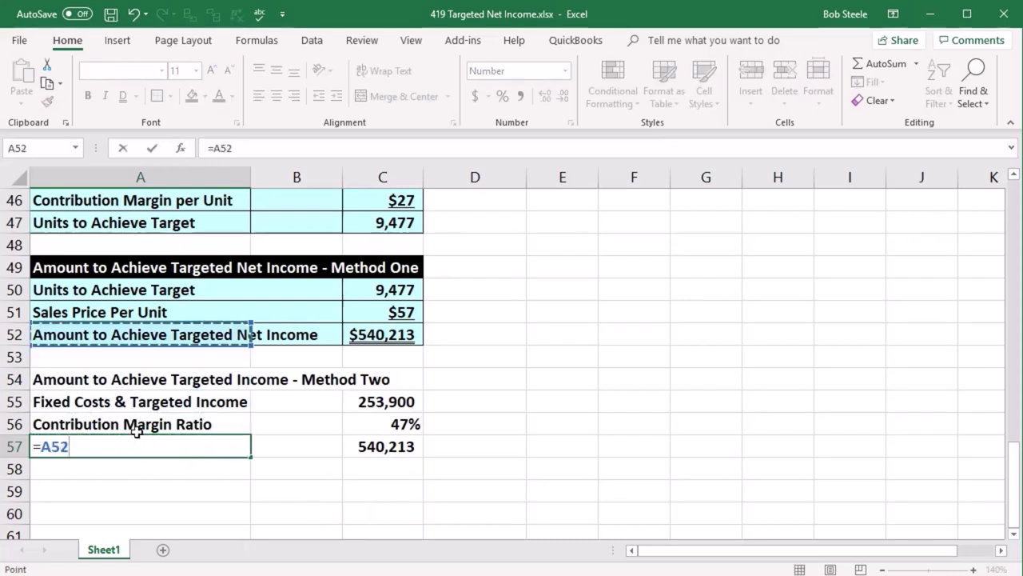
key("Return")
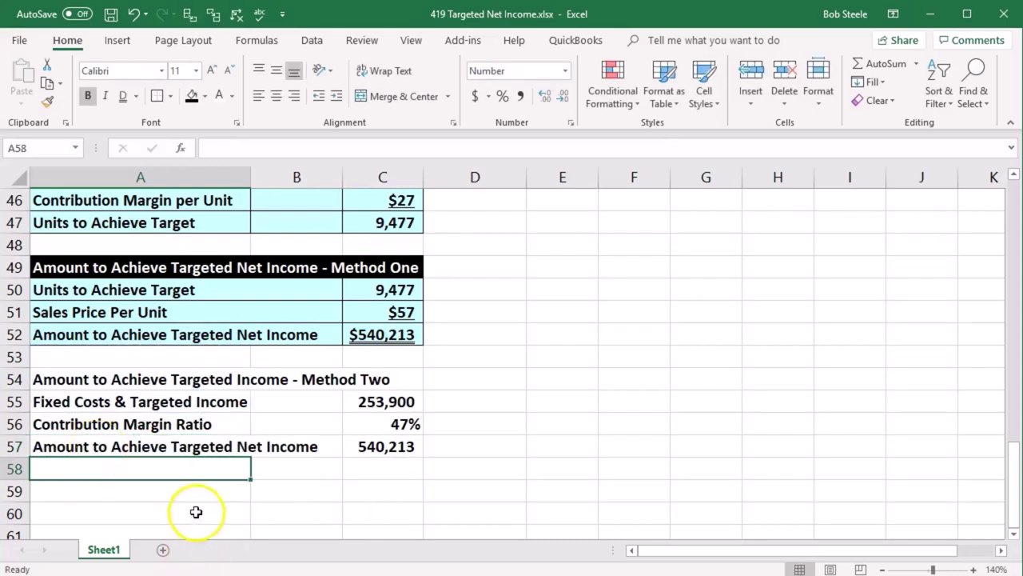
Fill the method two rows A55:C57 with the light blue table colour and apply all borders
left_click_drag(160, 404, 376, 455)
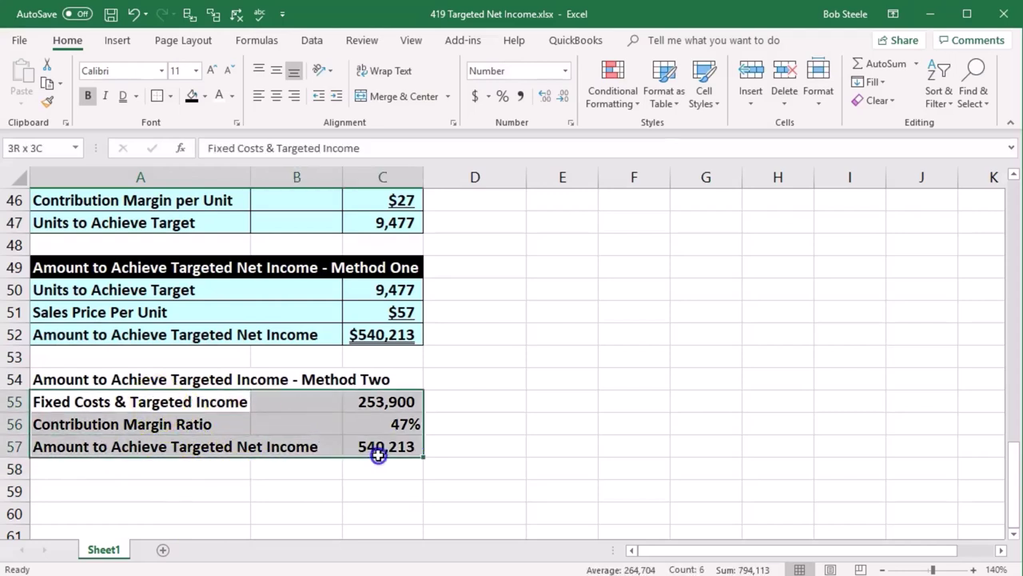
right_click(297, 437)
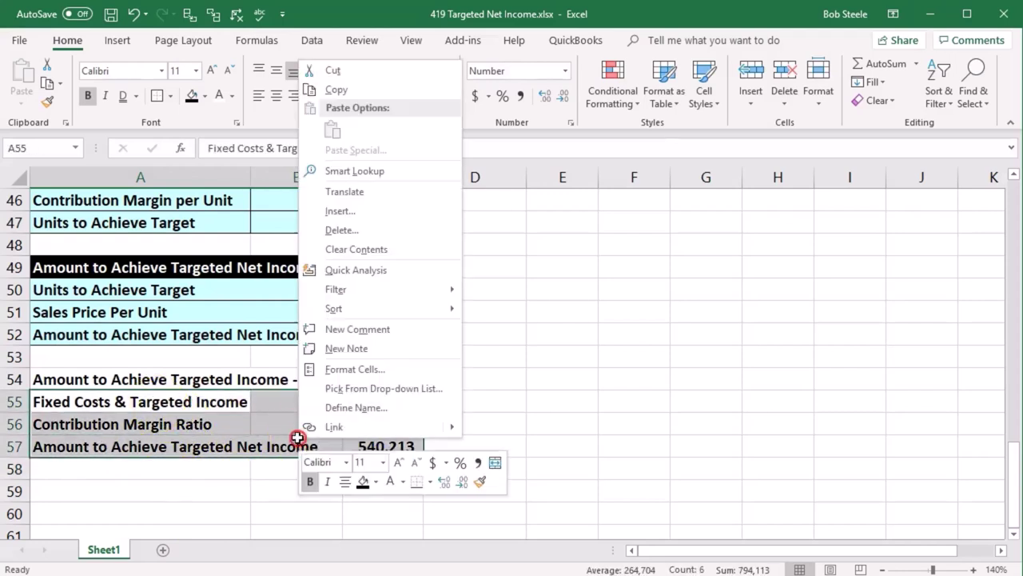
left_click(376, 481)
left_click(363, 424)
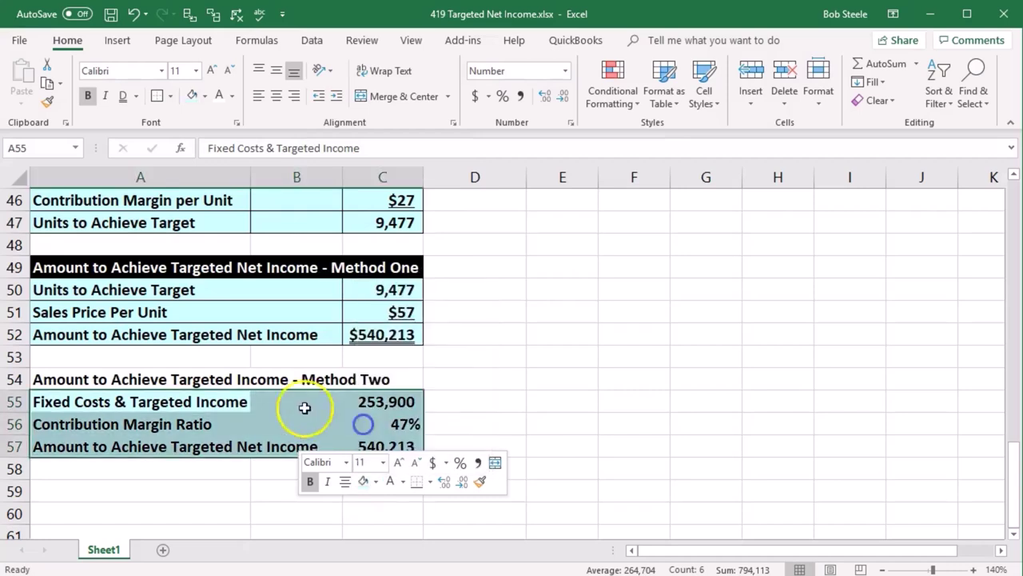
left_click(170, 102)
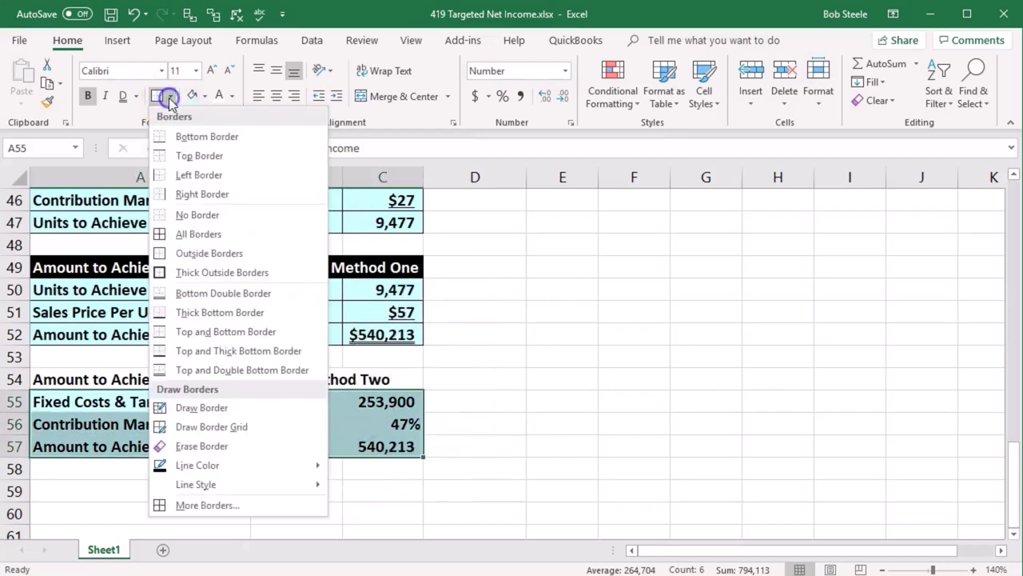
left_click(192, 231)
left_click(155, 409)
Fill the method two heading in A54:C54 black with white text
left_click_drag(107, 379, 373, 373)
right_click(375, 382)
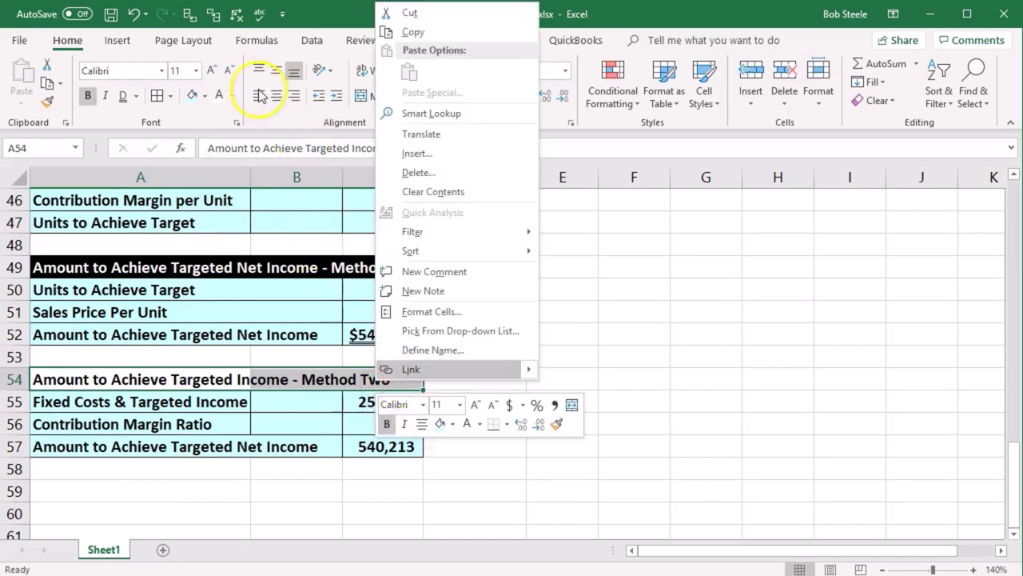
left_click(206, 96)
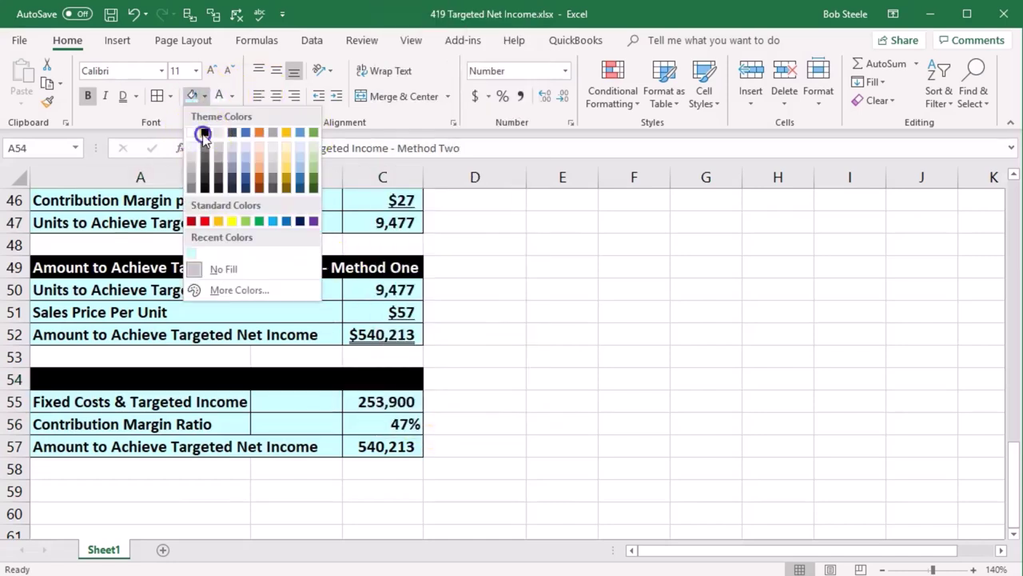
left_click(208, 133)
Clear the borders of A55:B55 and apply outside borders around the two cells
left_click_drag(209, 402, 258, 402)
left_click(170, 96)
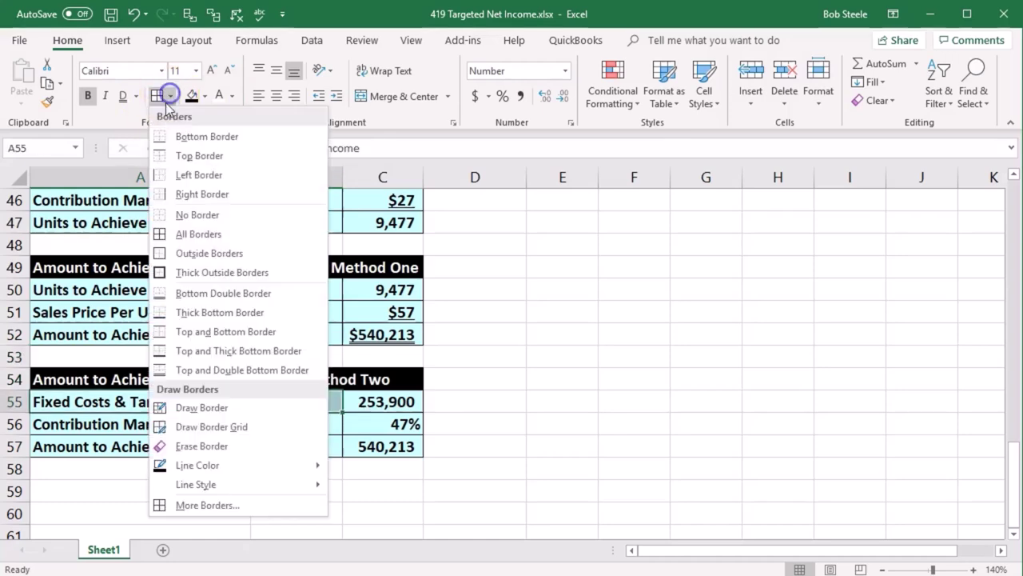
left_click(180, 212)
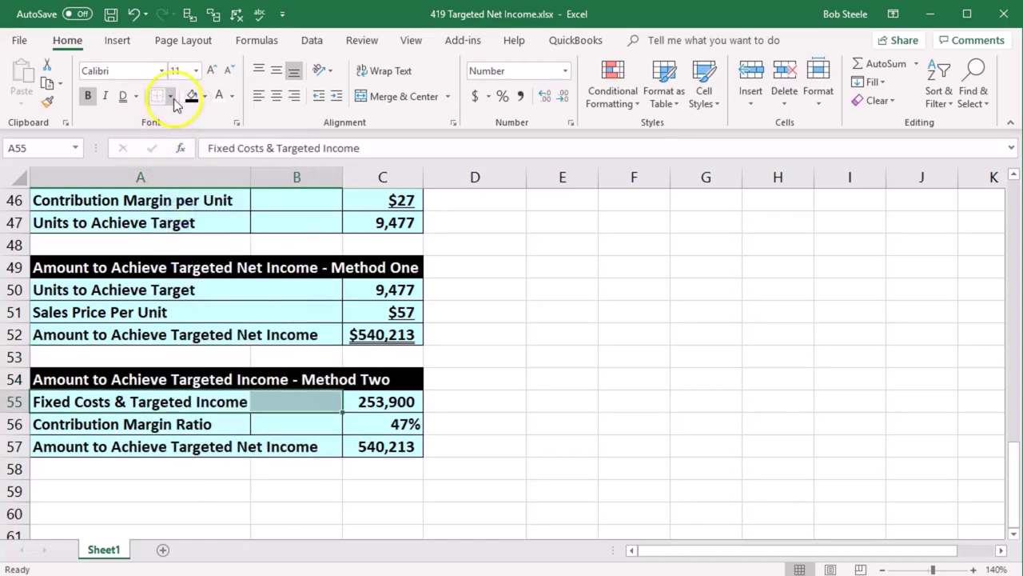
left_click(171, 96)
left_click(196, 253)
Try to reduce the borders of A56:B56 to an outline by applying all borders and outside borders
left_click_drag(171, 423, 268, 424)
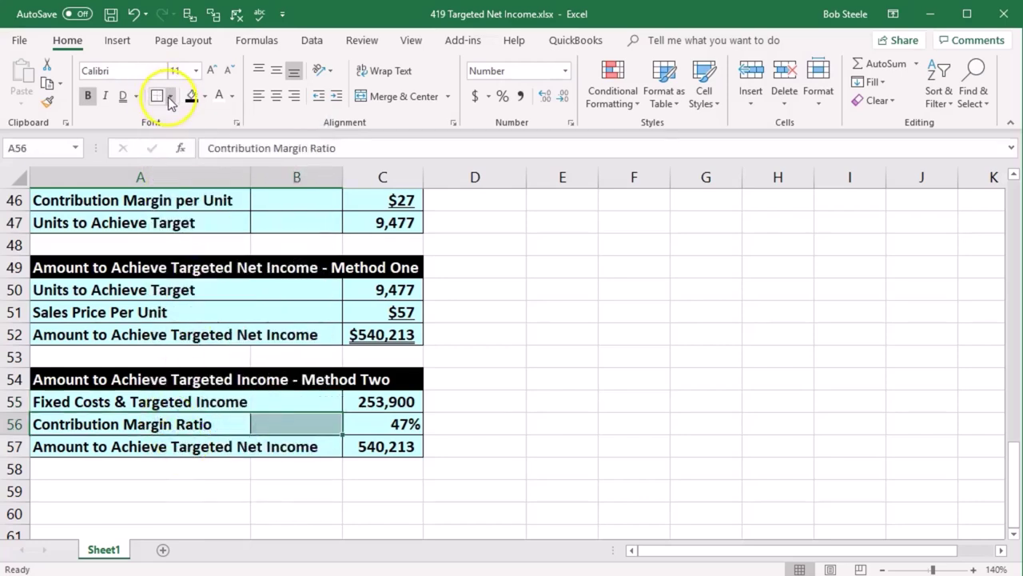
left_click(171, 96)
left_click(210, 231)
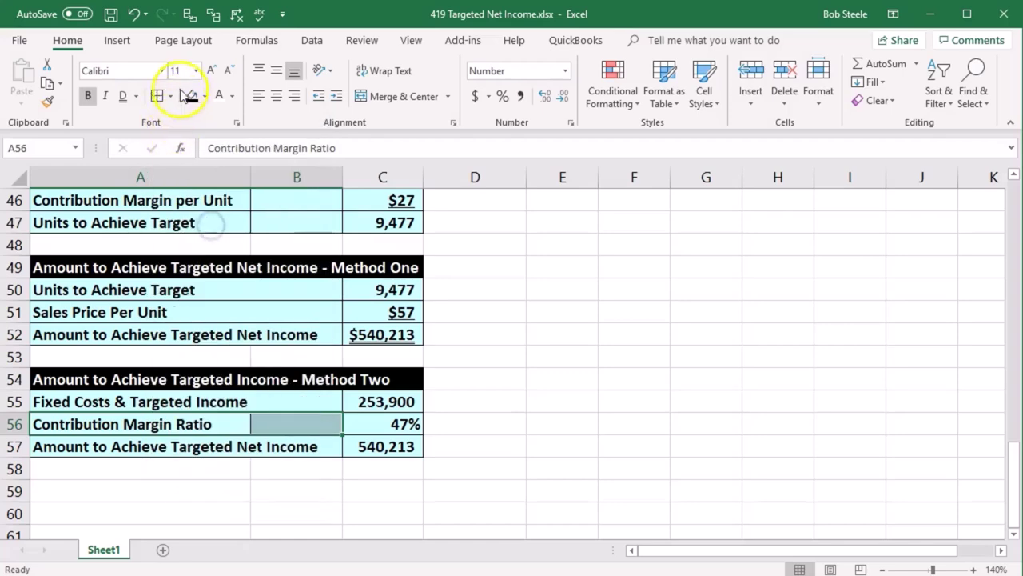
left_click(170, 96)
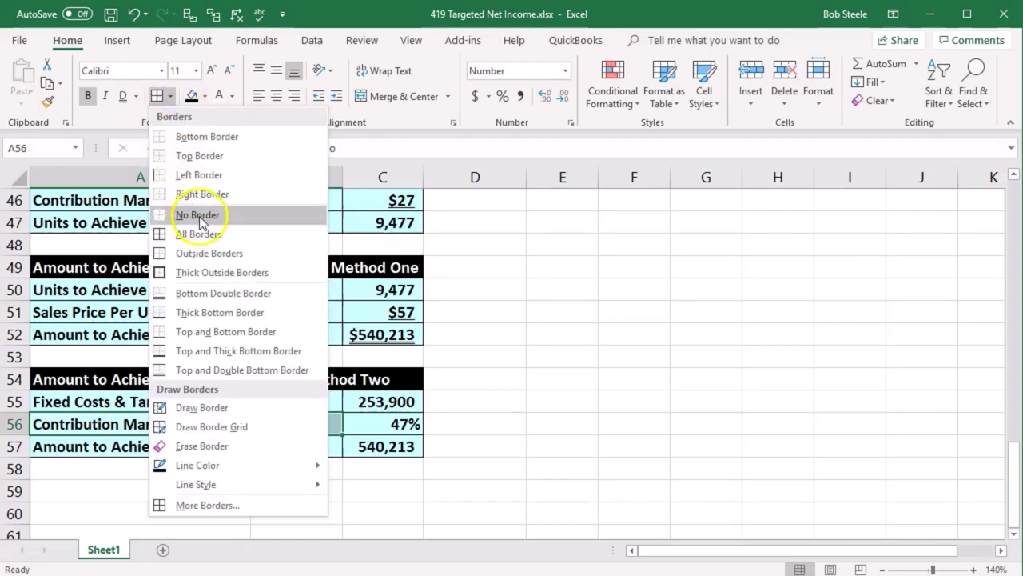
left_click(200, 253)
left_click_drag(429, 404, 432, 417)
scroll(473, 451, "down", 1)
left_click(382, 463)
Clear the borders of the Contribution Margin Ratio cells A56:B56 and apply outside borders around them
left_click(271, 357)
left_click(170, 96)
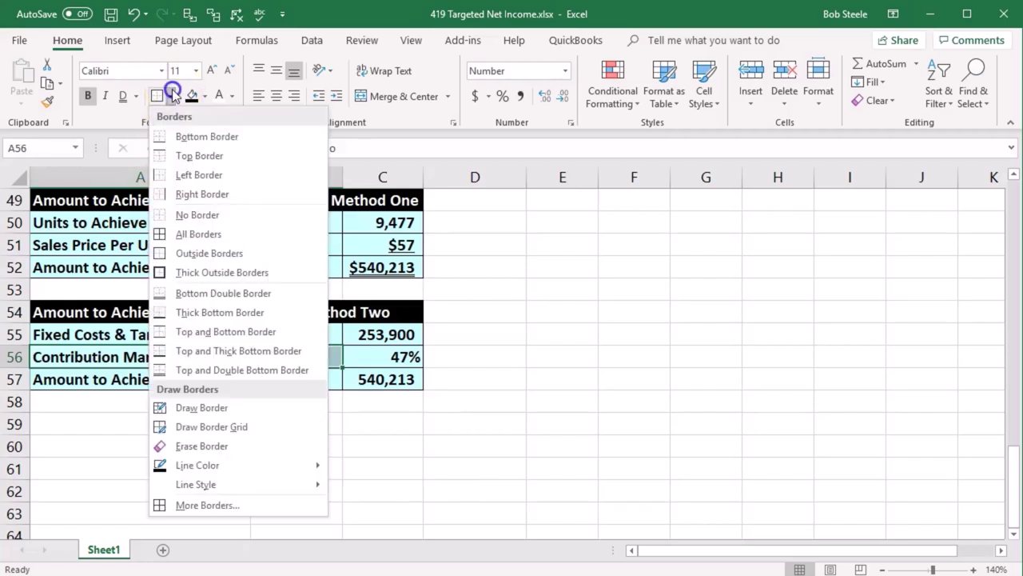
left_click(176, 212)
left_click(171, 98)
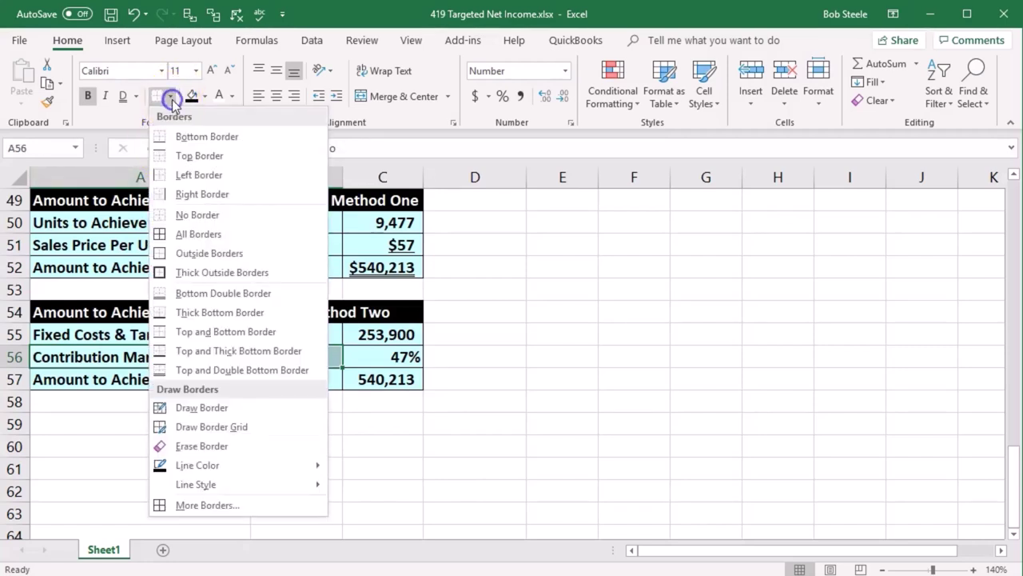
left_click(173, 253)
left_click(172, 437)
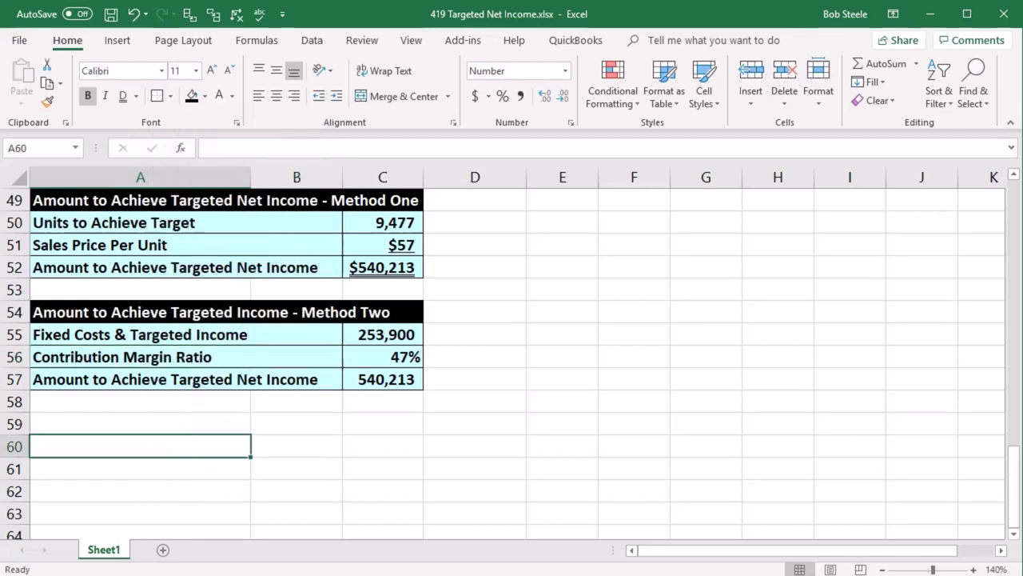
Enter the heading "Test Target Net Income" in A59, below the method two table
scroll(589, 381, "up", 3)
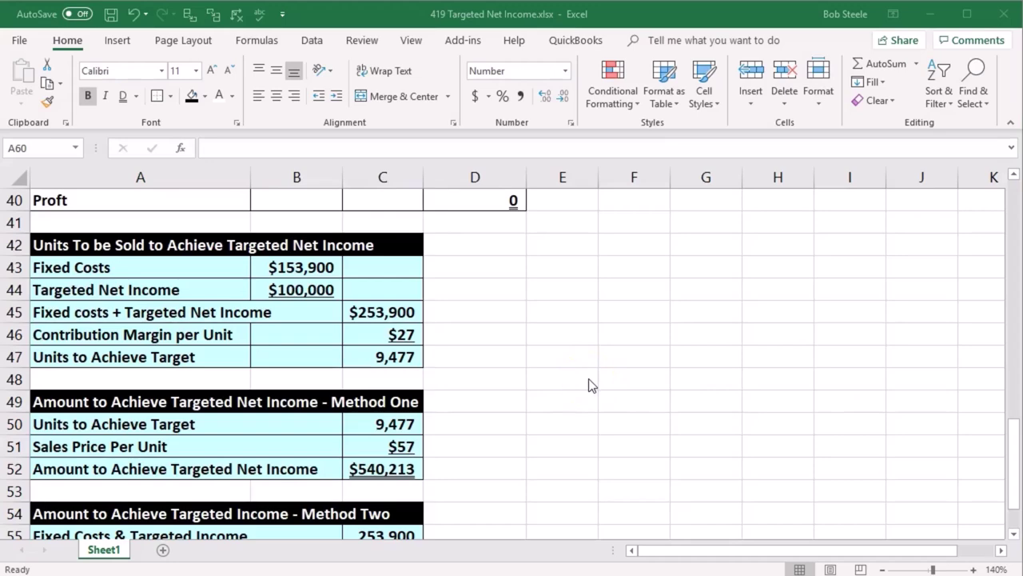
scroll(589, 384, "down", 3)
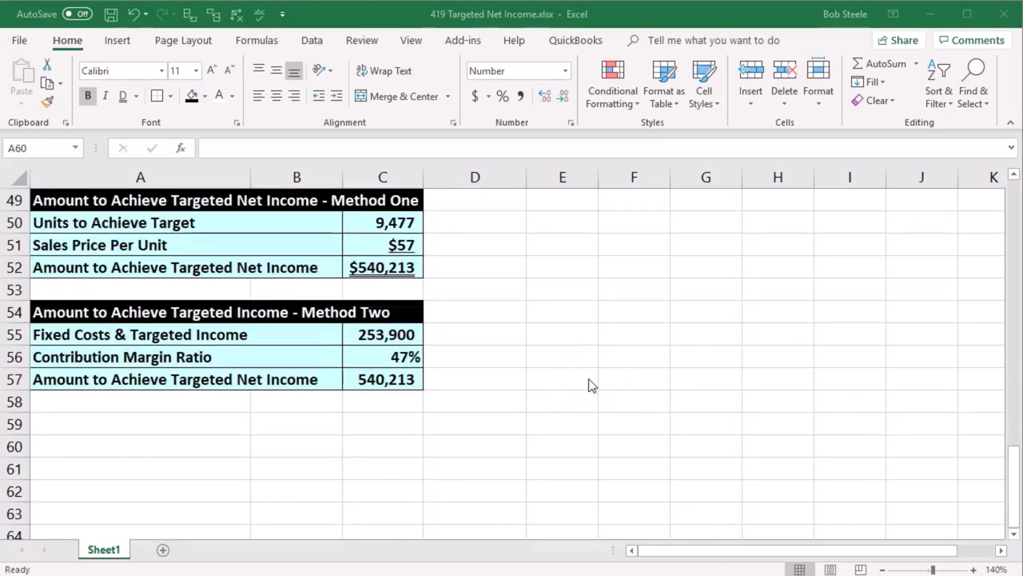
scroll(578, 393, "down", 1)
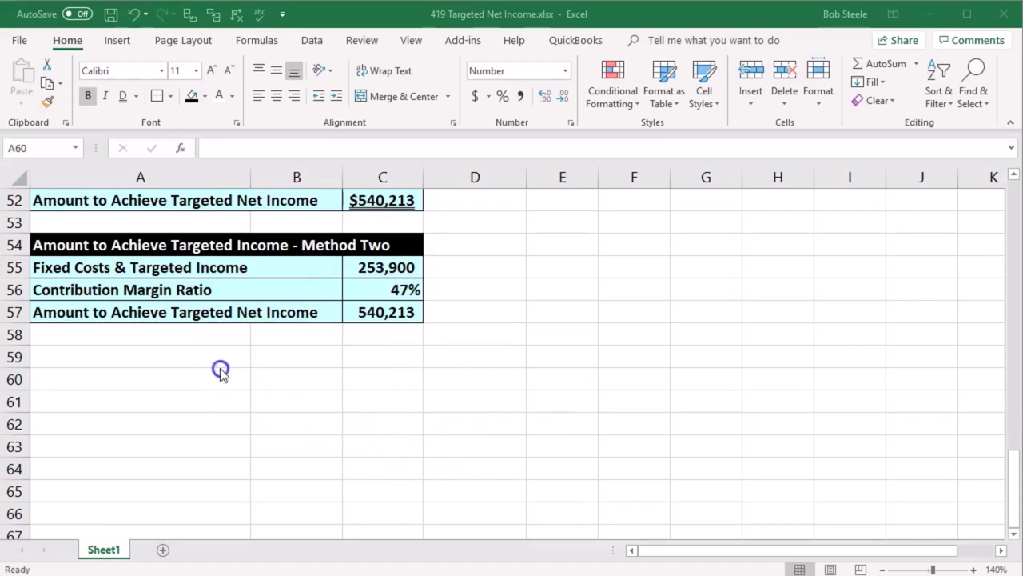
left_click(183, 351)
type("Test")
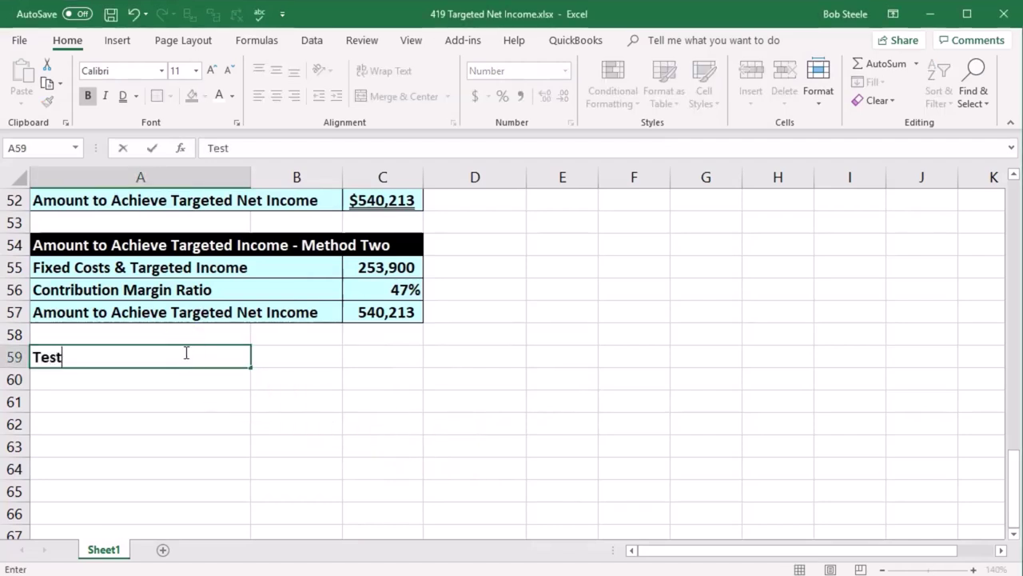
type(" Target Nte")
key("BackSpace")
key("BackSpace")
type("et")
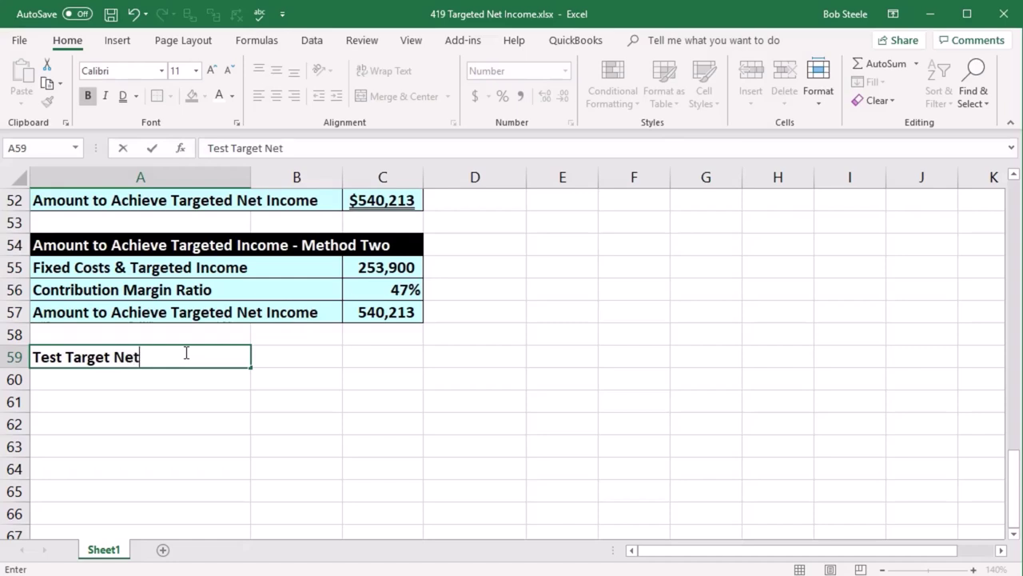
type(" Income")
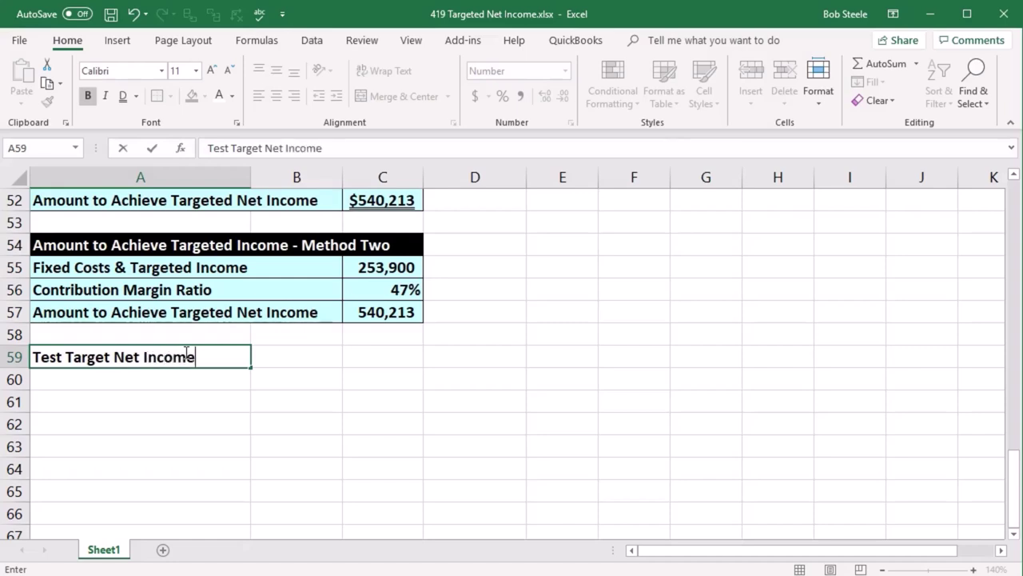
key("Return")
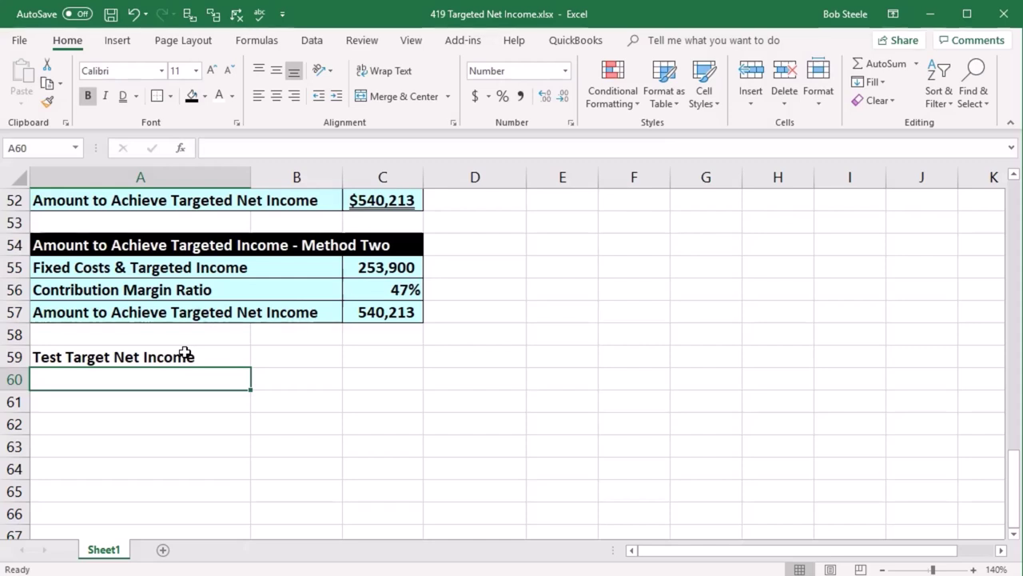
Enter the labels "Sales", "Variable costs" and "Contribution margin" in A60:A62
type("Sales")
key("Return")
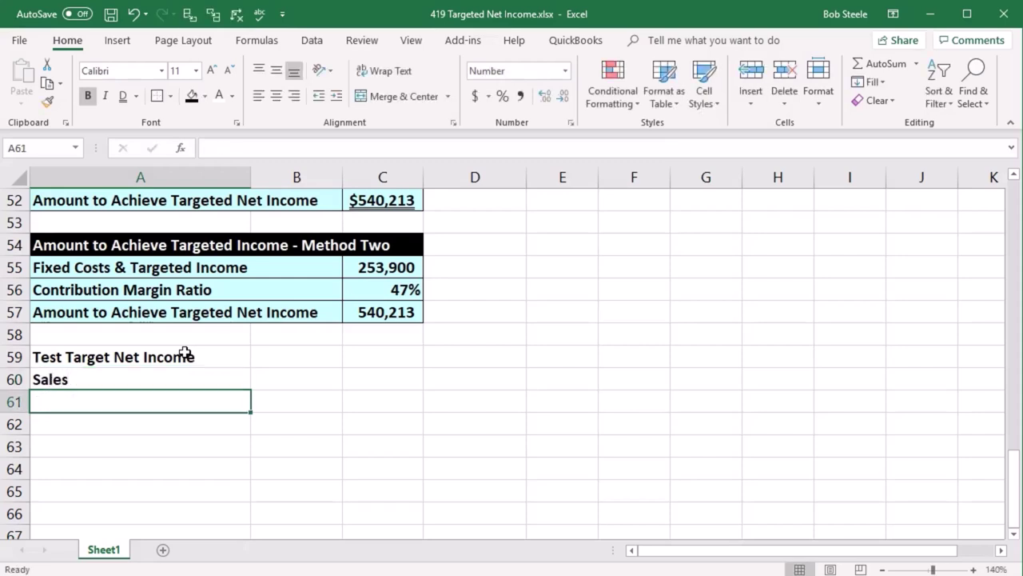
type("V")
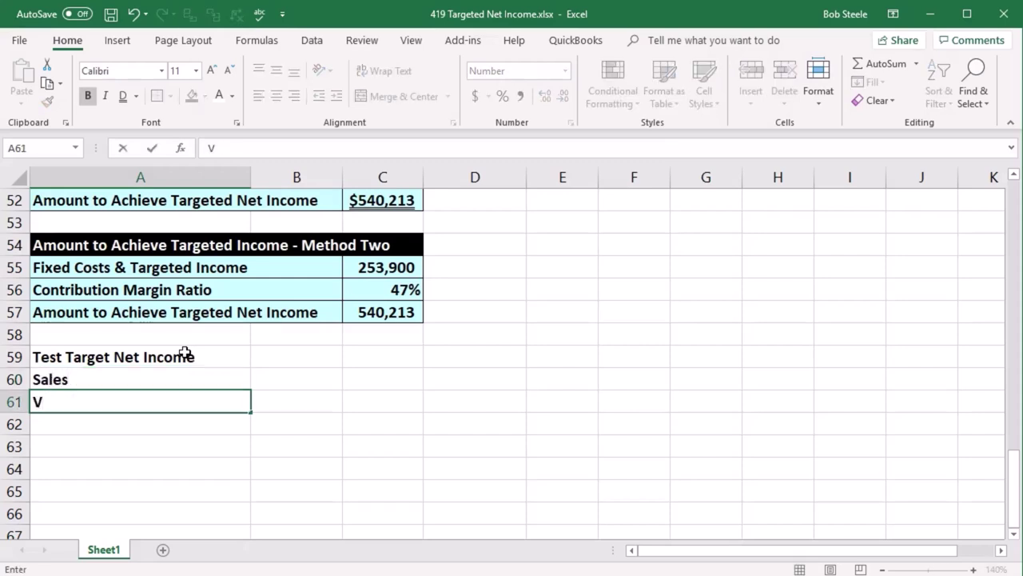
type("ariable ")
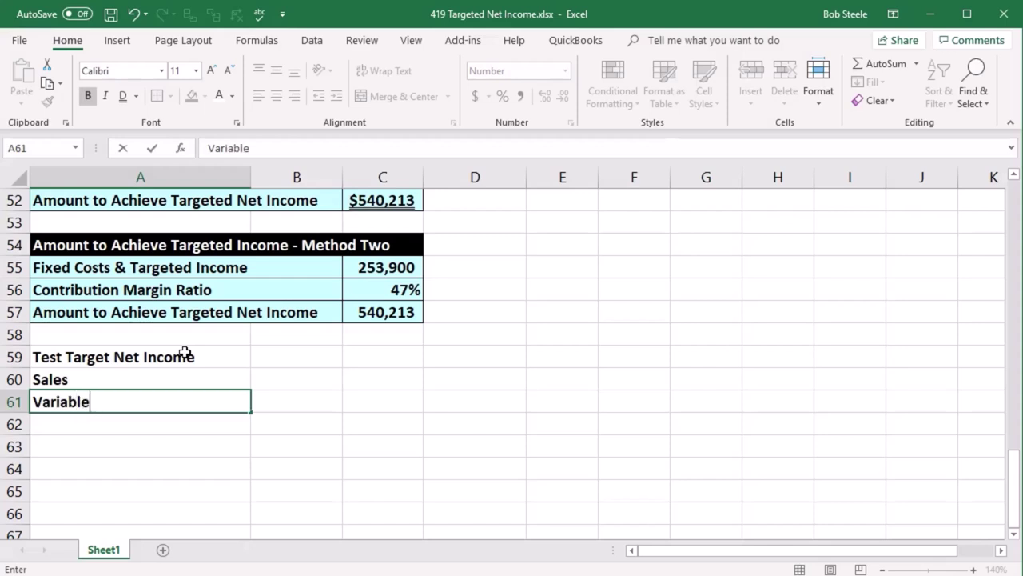
type("costs")
key("Return")
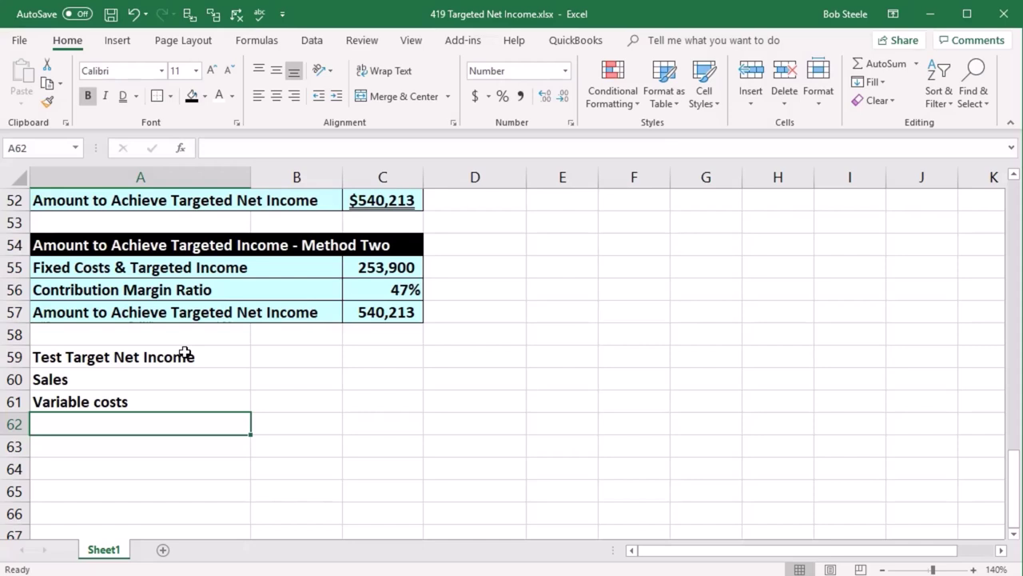
type("Contri")
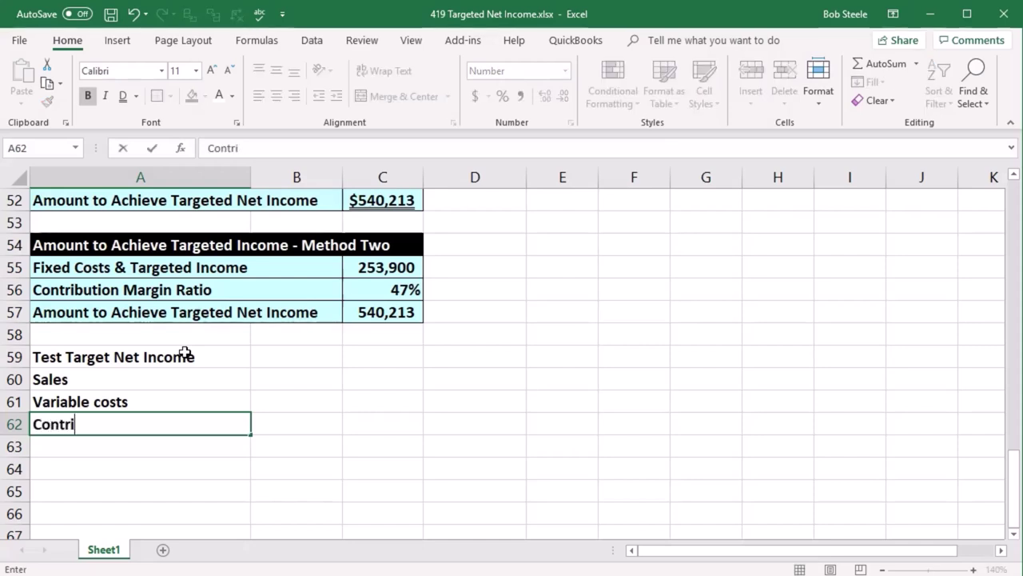
type("bution margin")
key("Return")
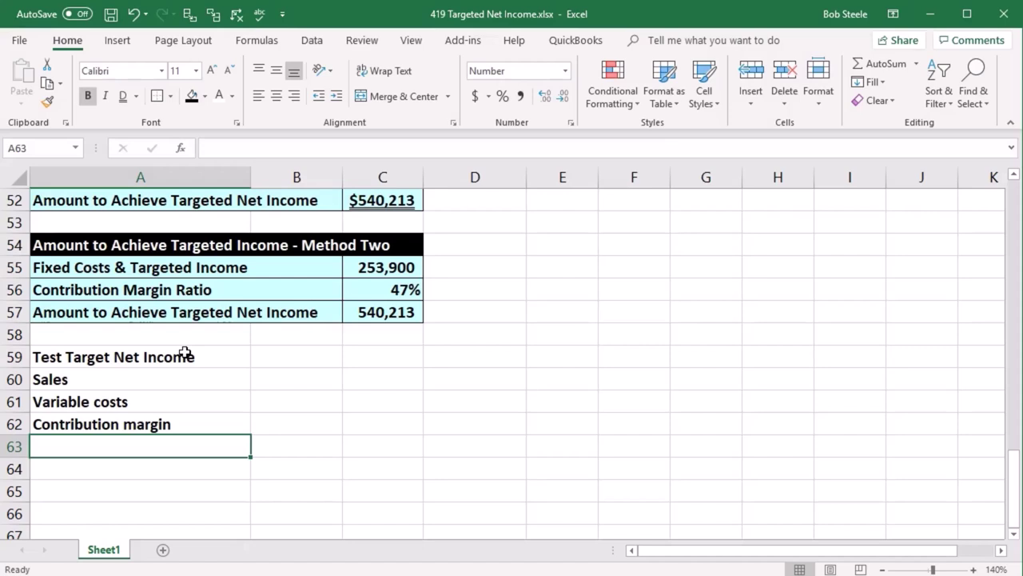
Enter the labels "Fixed cots" and "Net profit" in A63:A64, below the contribution margin label
type("Fi")
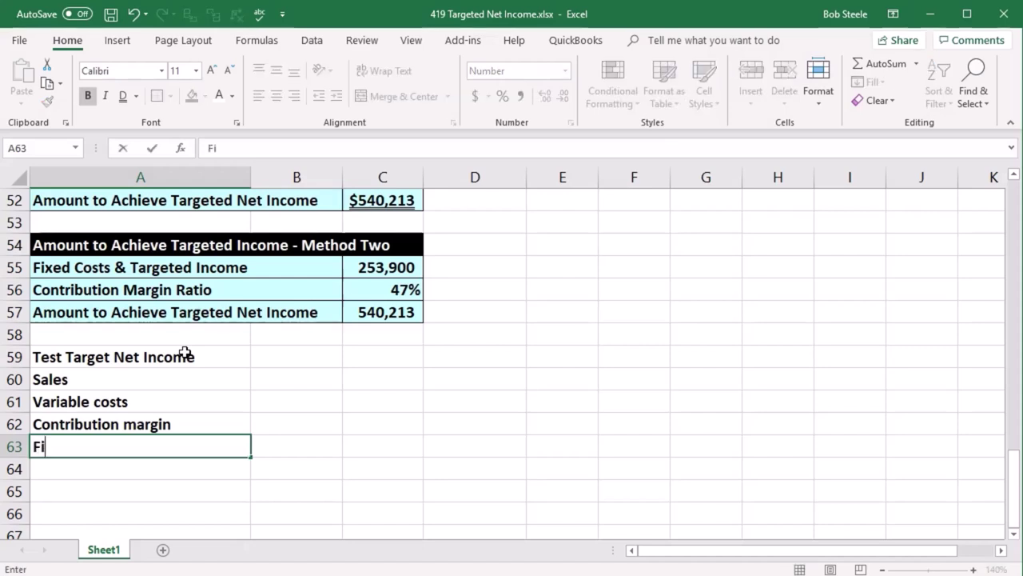
type("xed cots")
key("Return")
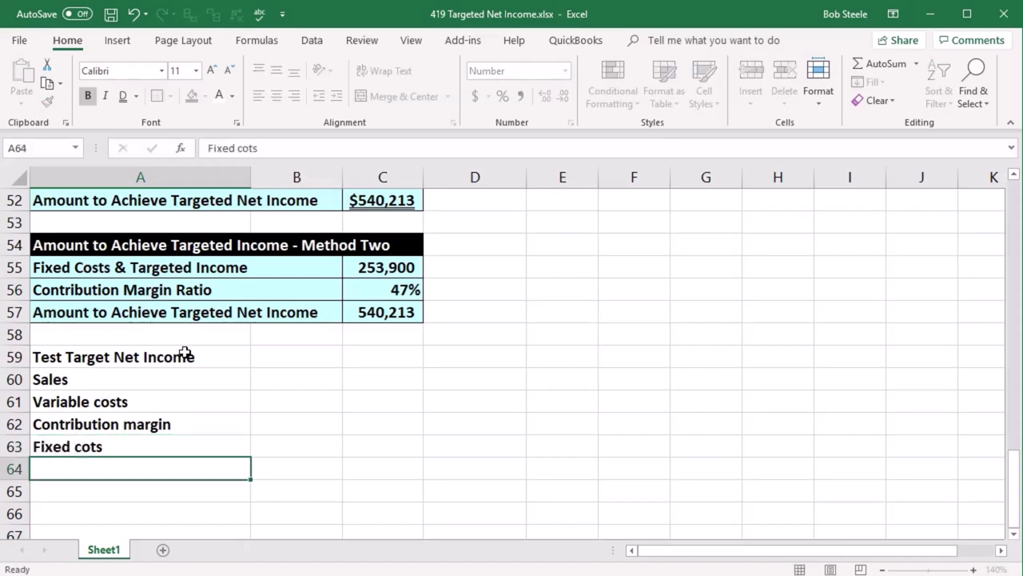
type("Net profit")
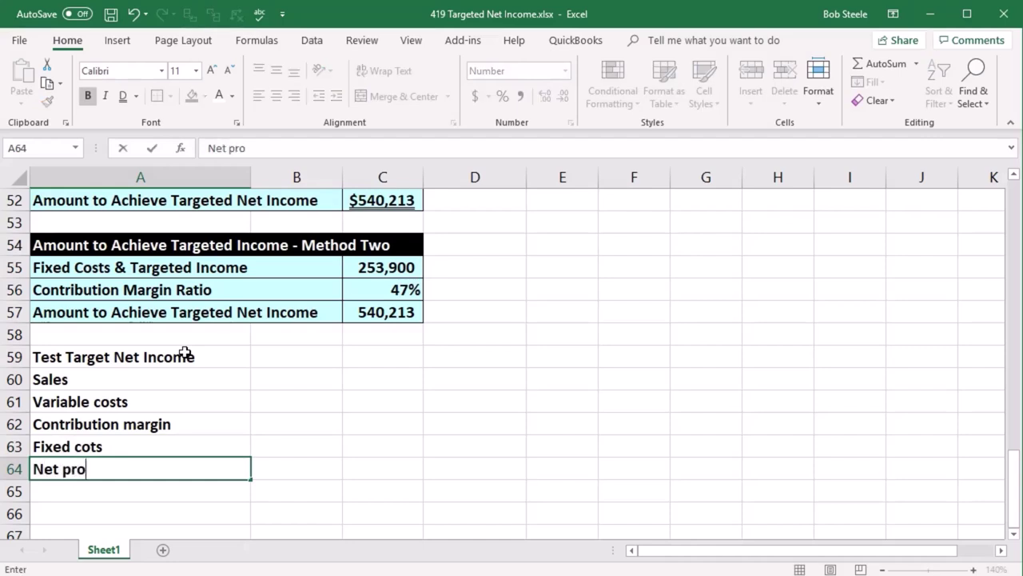
key("Tab")
Enter the column heading "Per Unit" in B59, next to the Test Target Net Income heading
key("Up")
key("Up")
key("Up")
key("Up")
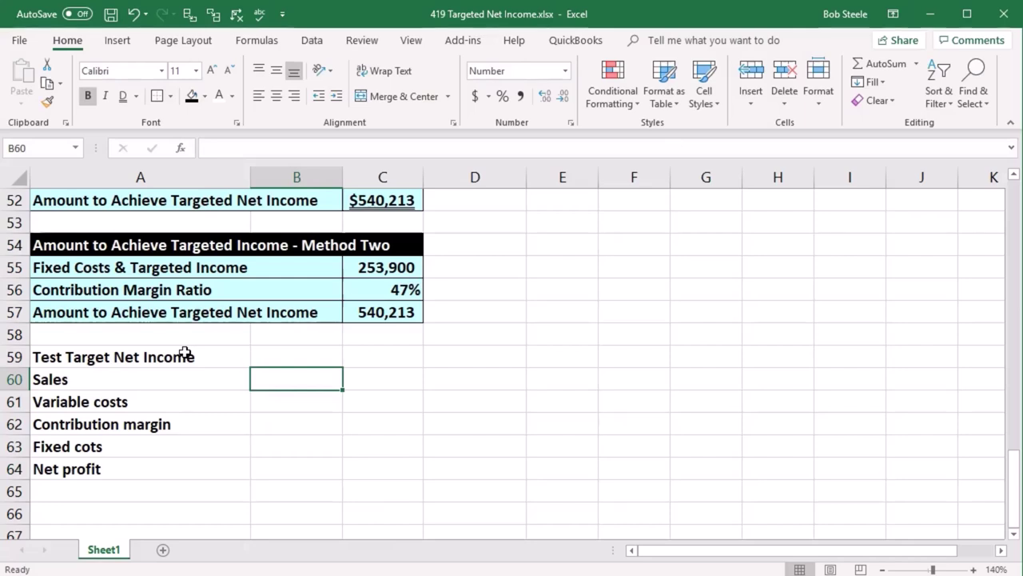
key("Up")
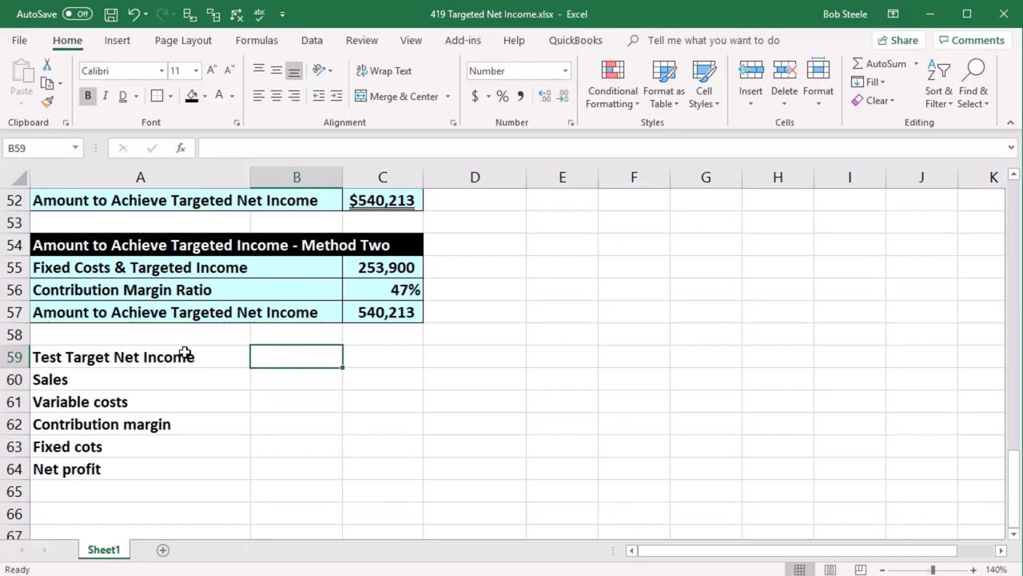
type("Per Unit")
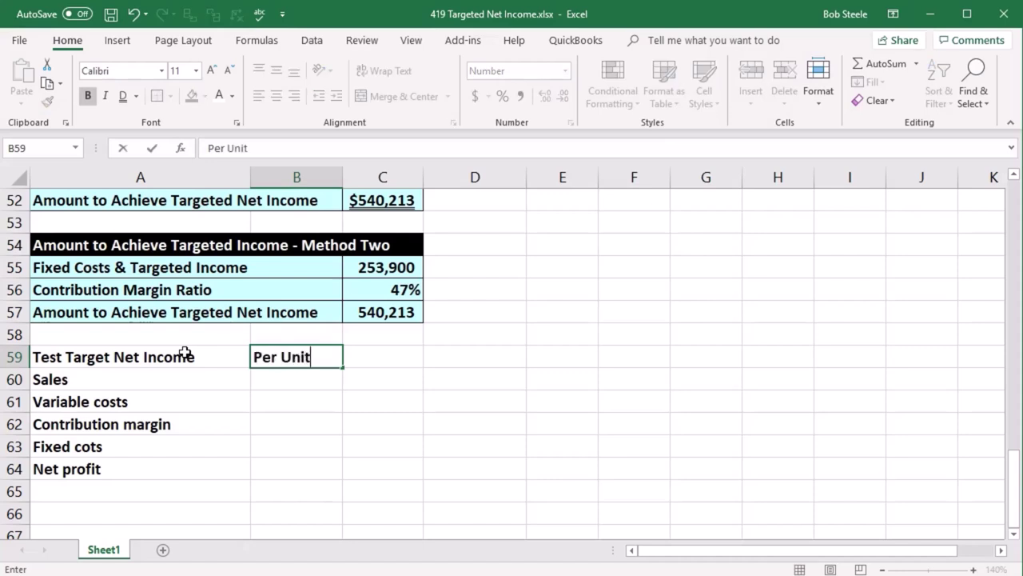
key("Return")
Link the per-unit sales cell B60 to the Sales Price Per Unit in C51 with =C51
scroll(293, 462, "up", 1)
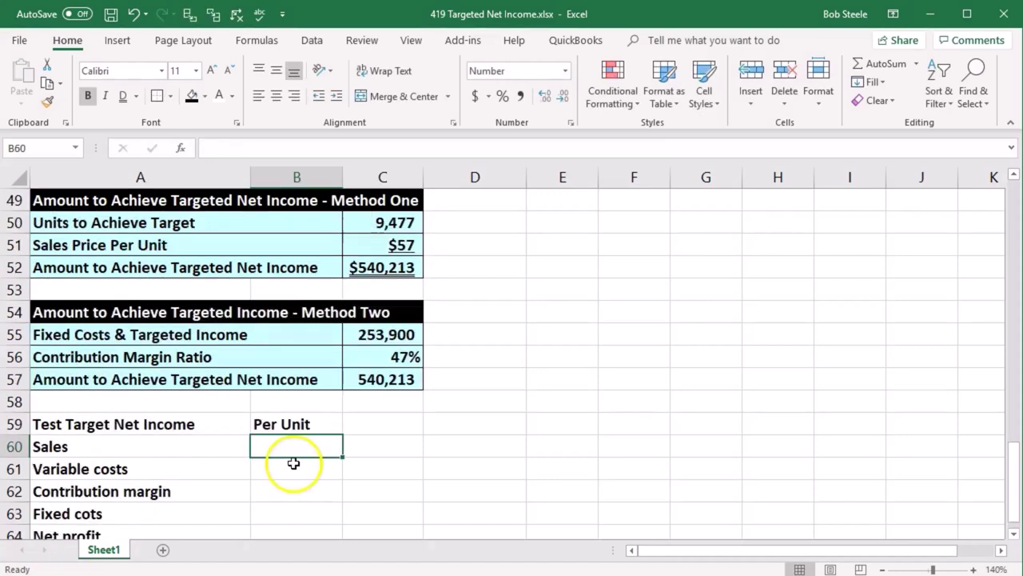
type("=")
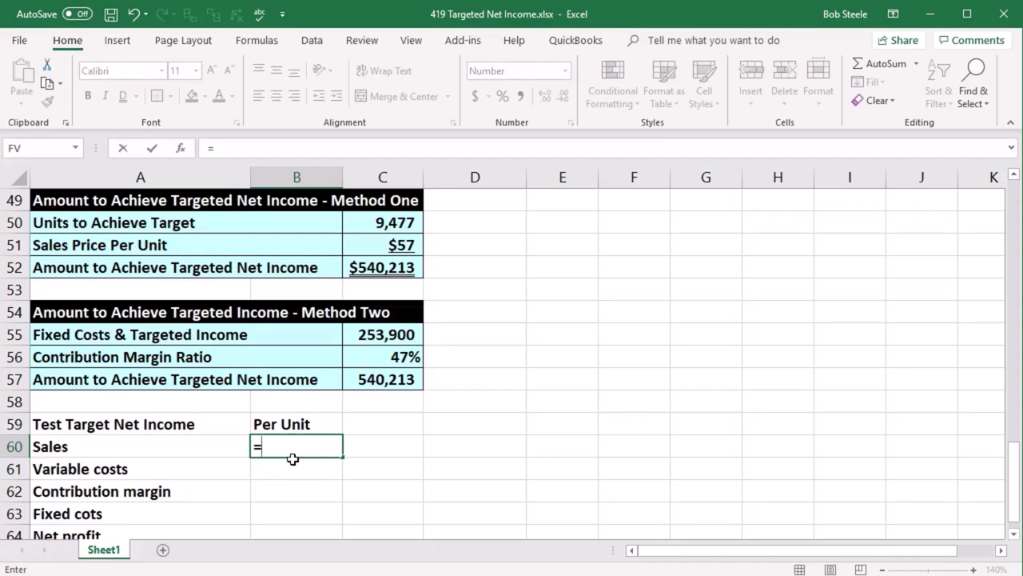
scroll(292, 458, "up", 5)
scroll(293, 458, "down", 4)
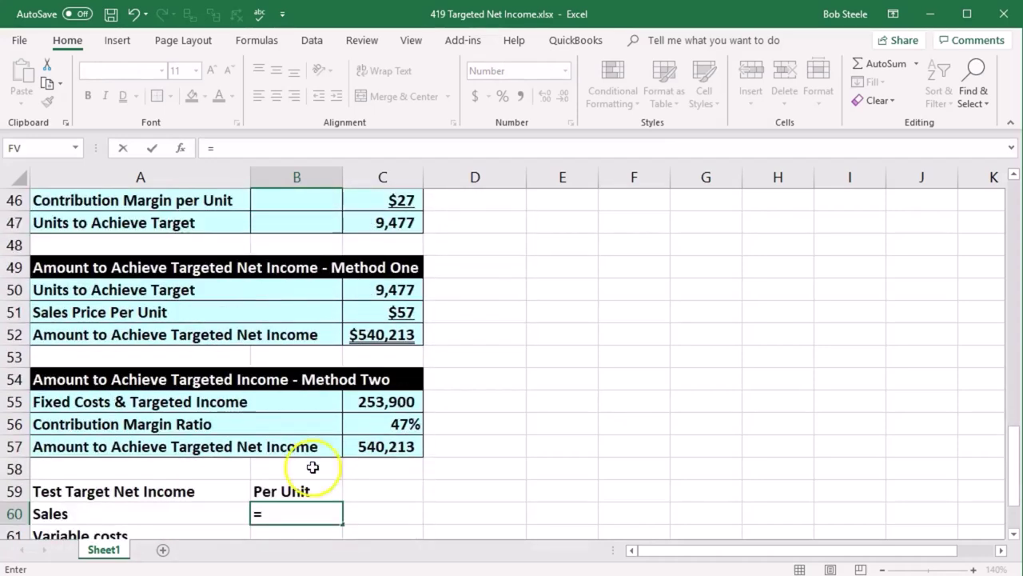
left_click(385, 312)
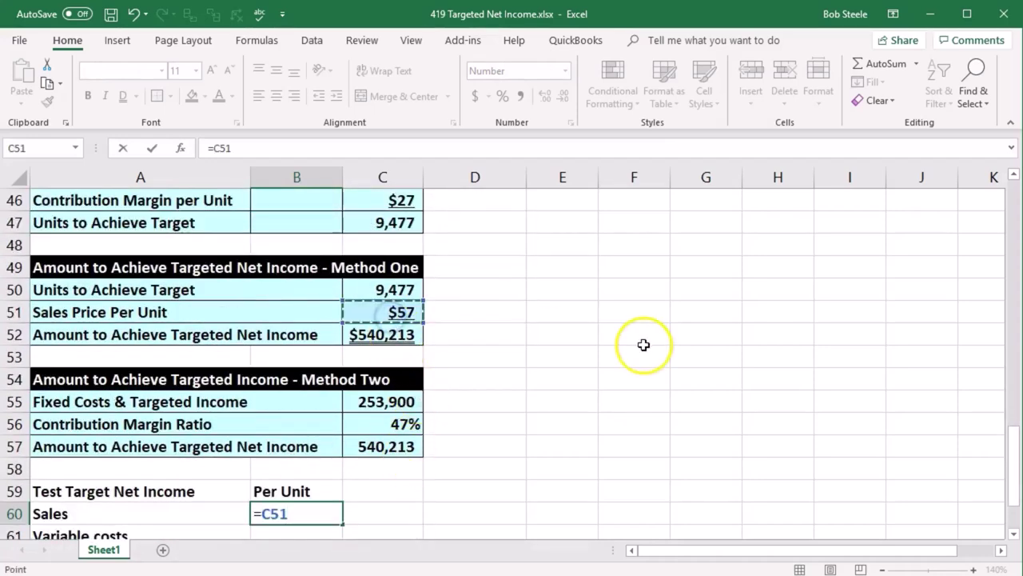
key("Return")
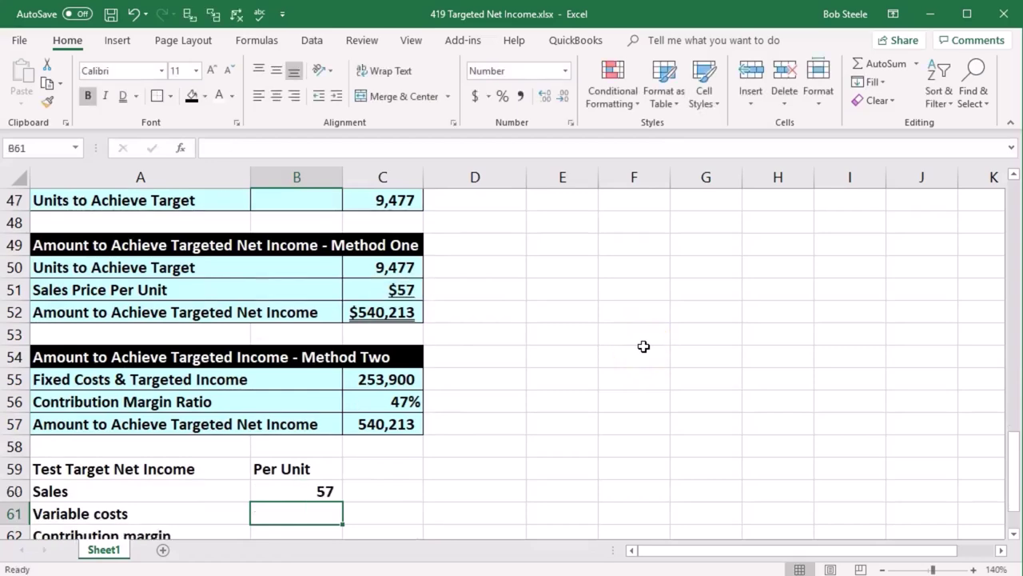
Link the per-unit variable costs cell B61 to the break-even test's variable cost with =B37
type("=")
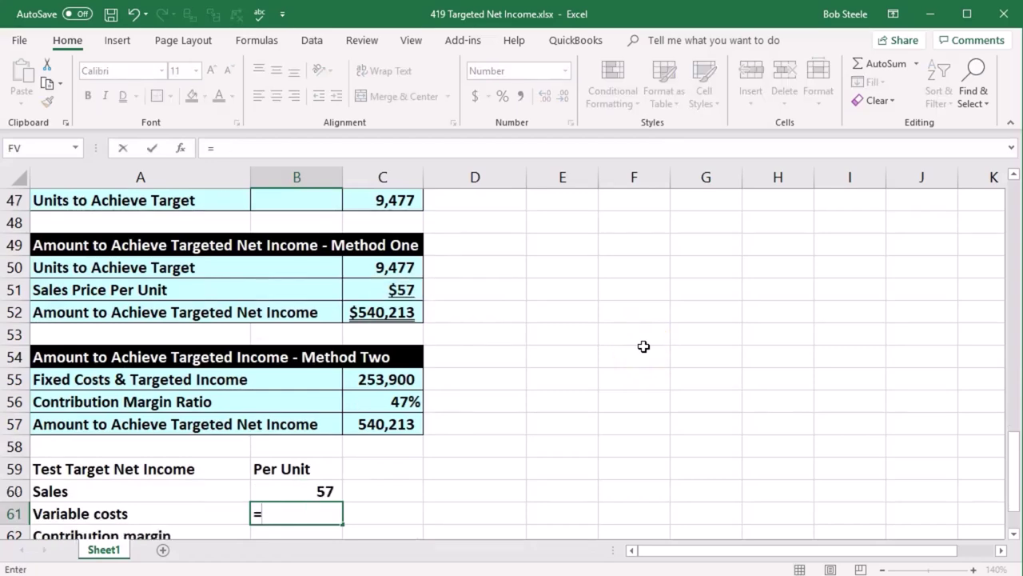
scroll(606, 384, "up", 4)
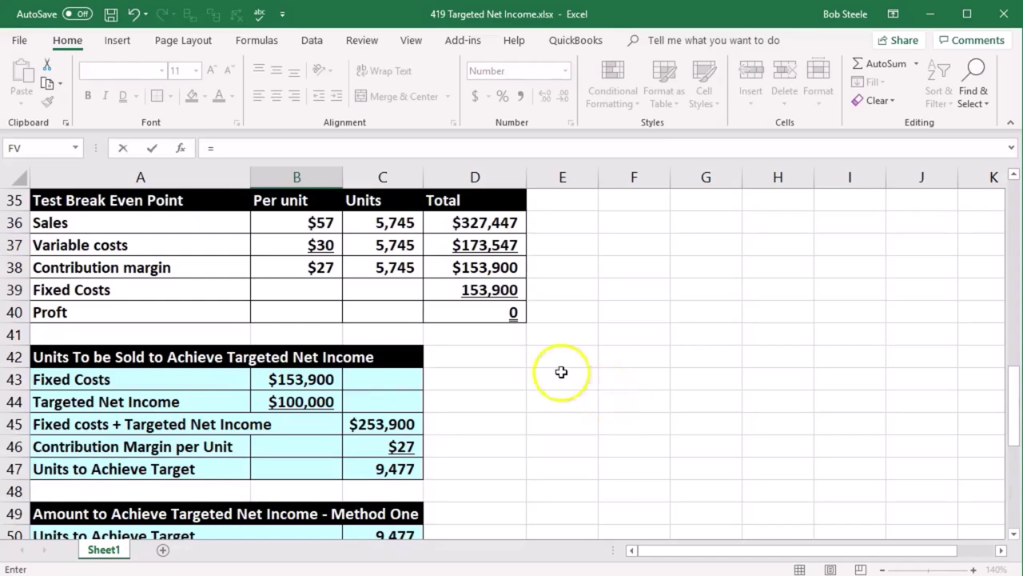
left_click(309, 245)
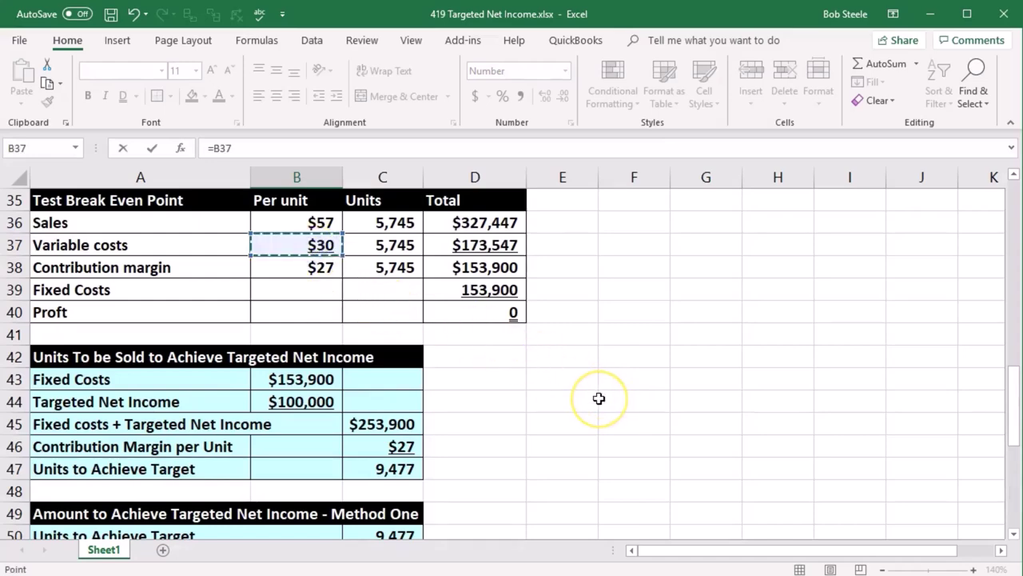
key("Return")
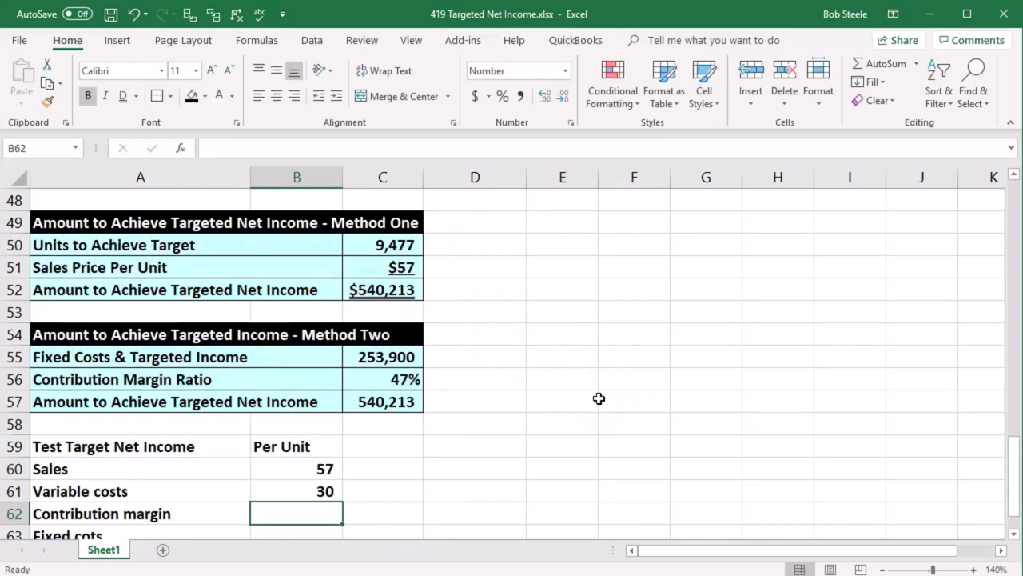
Calculate the per-unit contribution margin in B62 as sales minus variable costs, =B60-B61
scroll(599, 398, "down", 1)
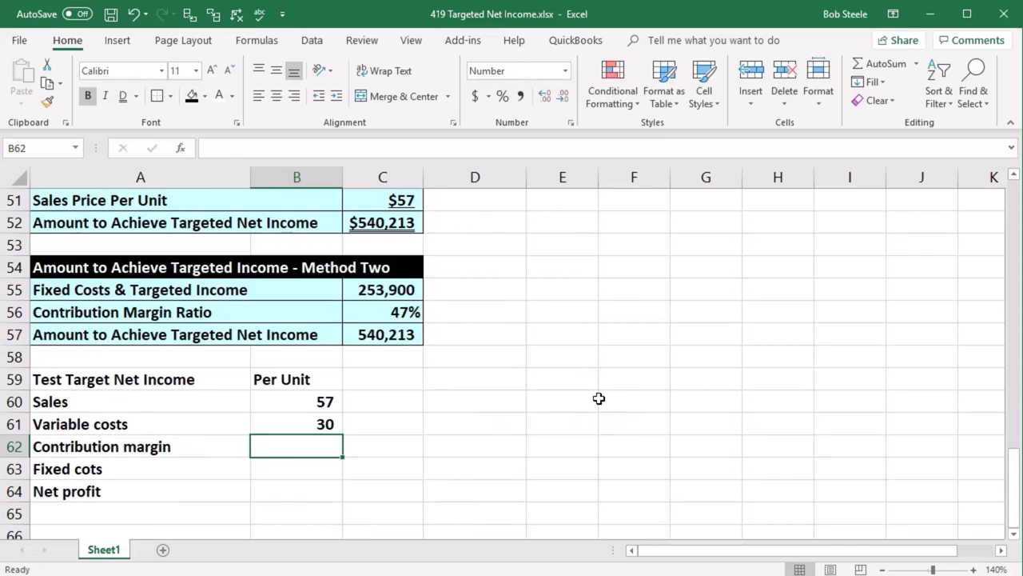
type("=")
key("Up")
key("Up")
type("-")
key("Up")
key("Return")
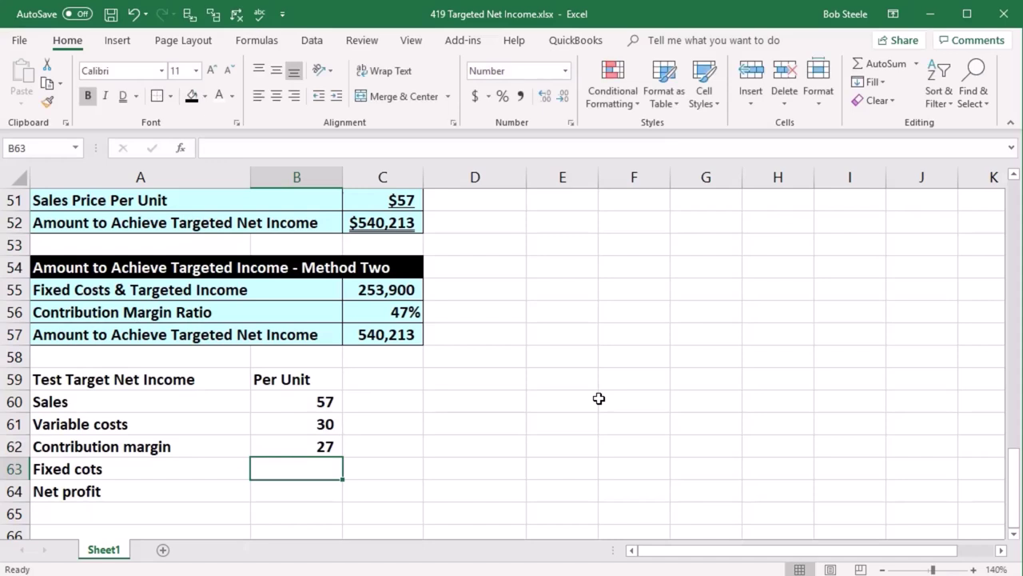
left_click(209, 454)
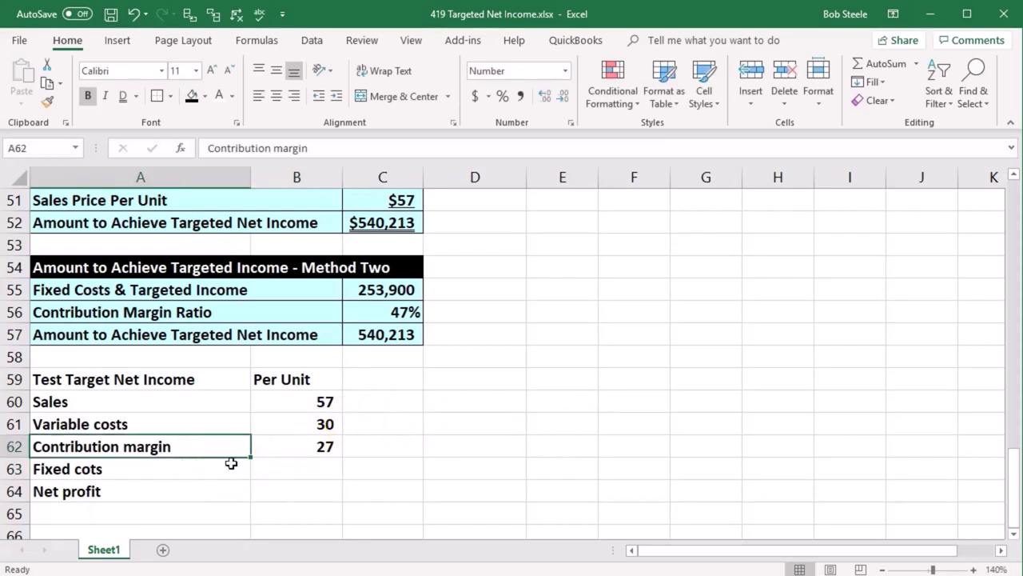
left_click(282, 444)
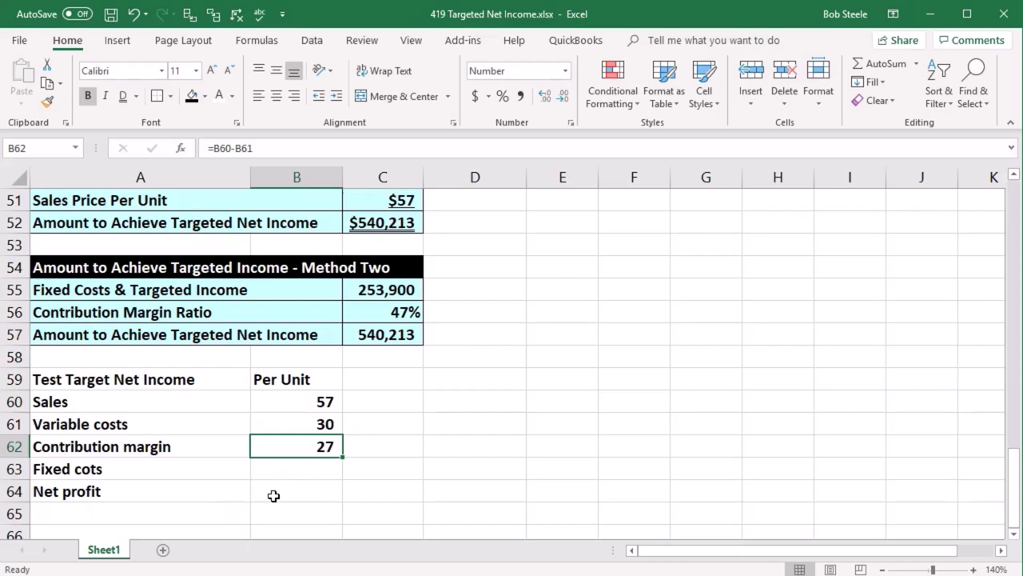
left_click(166, 452)
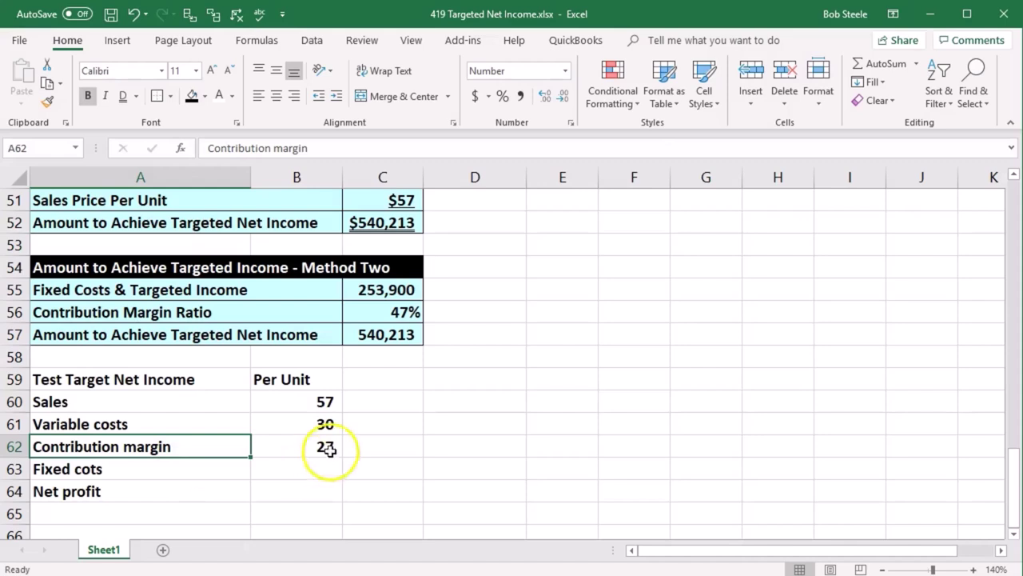
Enter the column heading "Units" in C59, beside the Per Unit heading
left_click(380, 377)
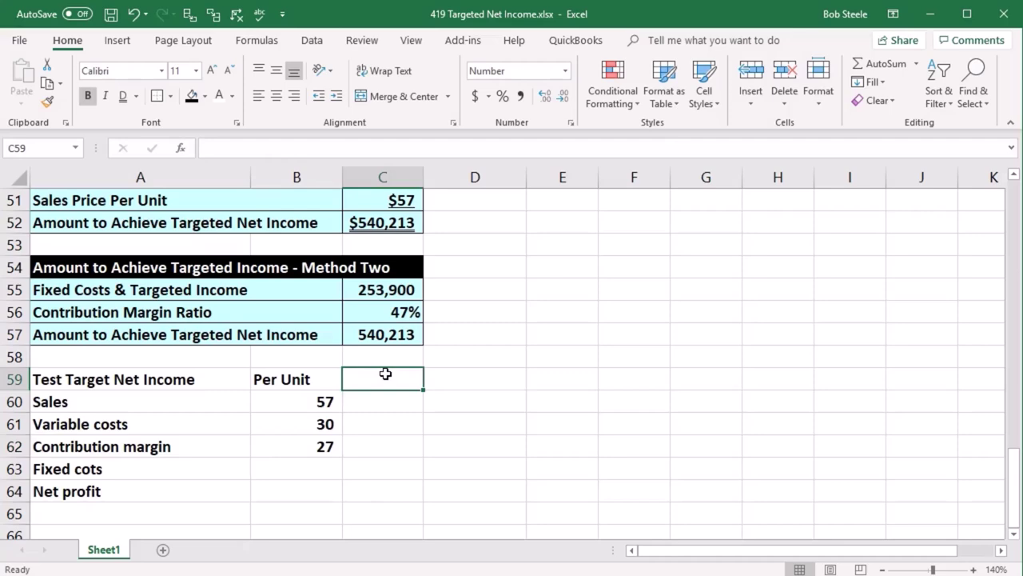
type("Units")
key("Tab")
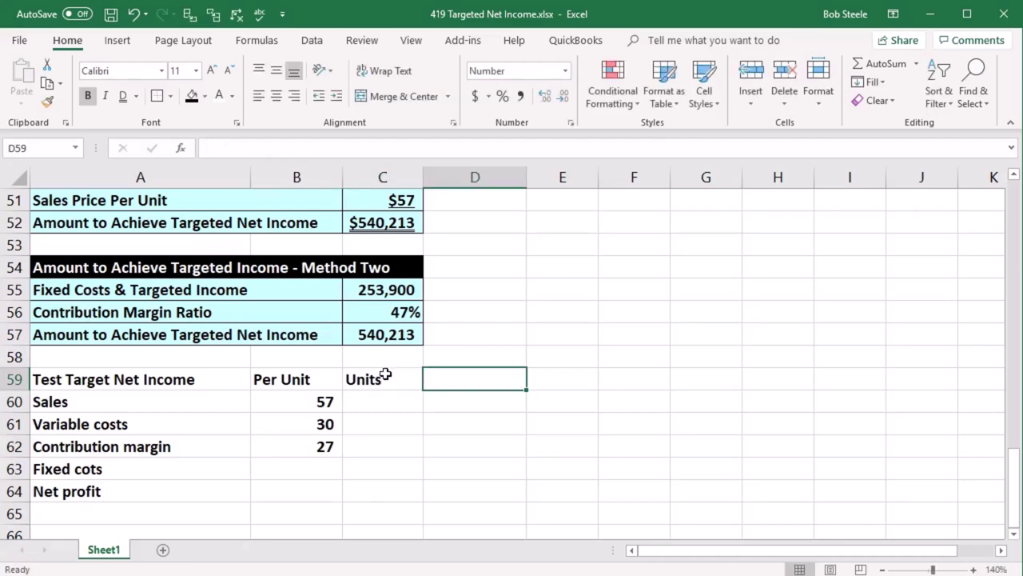
key("Return")
Link the Sales units cell C60 to the Units to Achieve Target in C47 with =C47
scroll(384, 374, "up", 2)
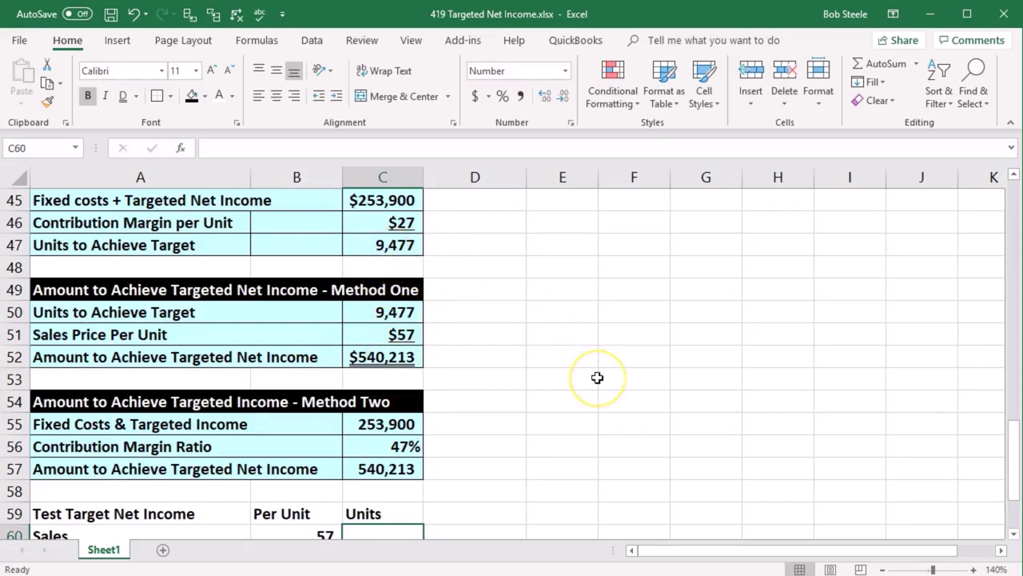
scroll(597, 377, "down", 2)
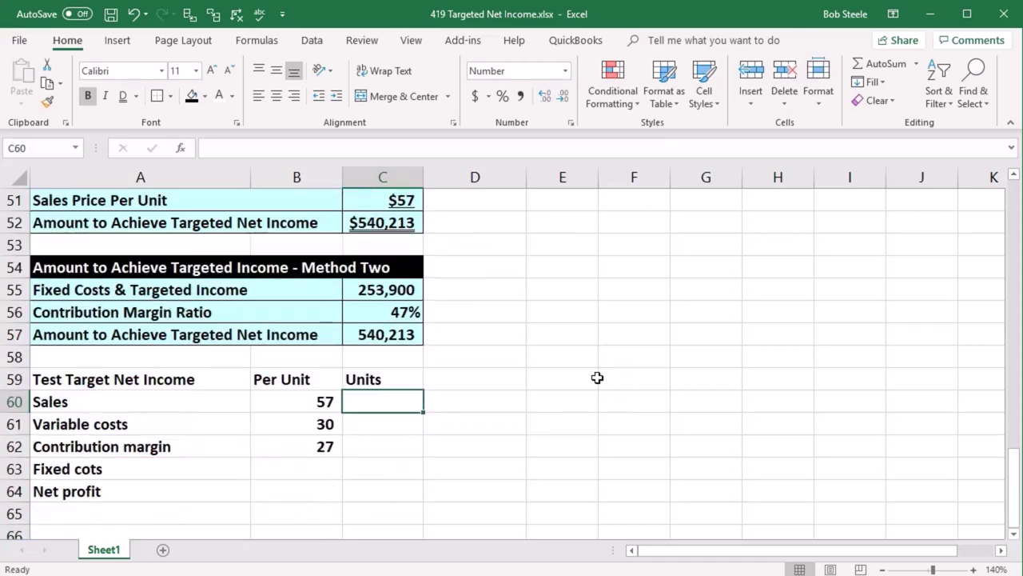
type("=")
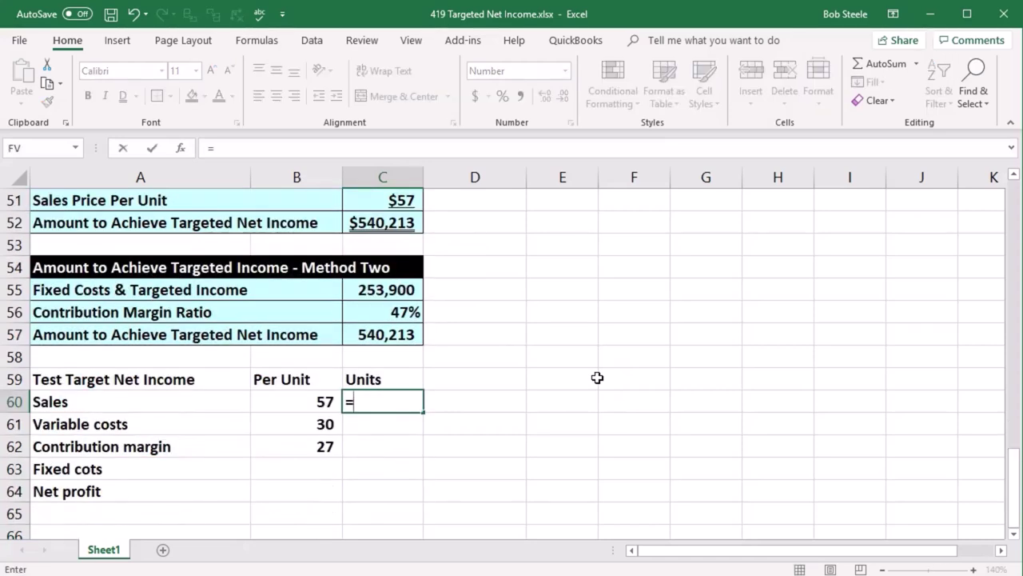
scroll(597, 377, "up", 3)
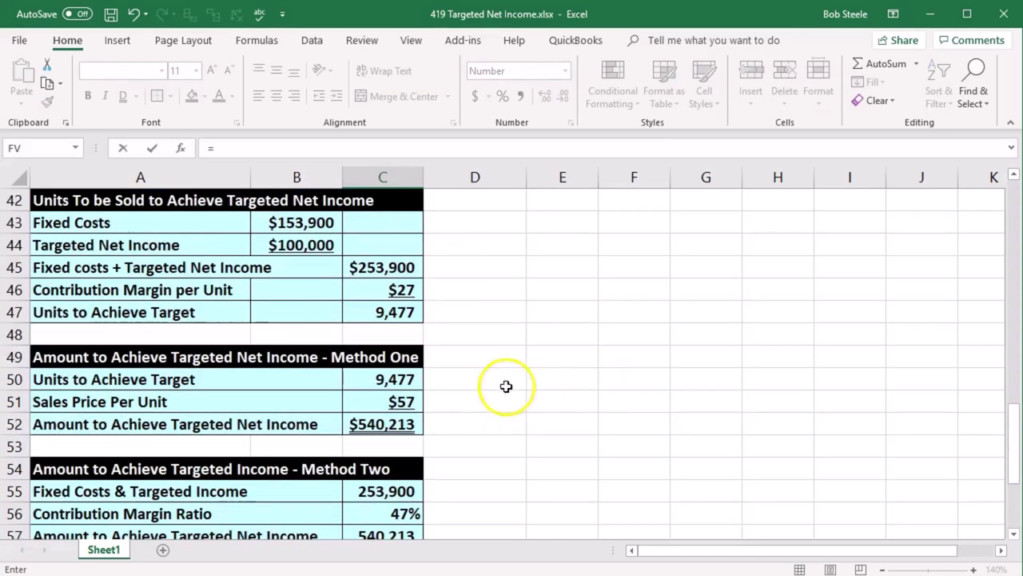
left_click(401, 312)
key("Tab")
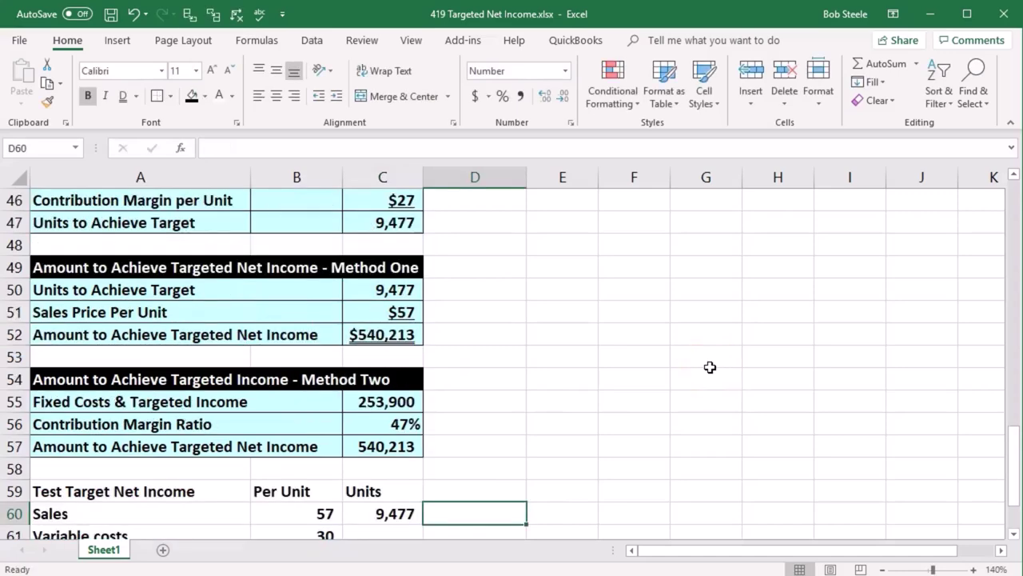
Enter the column heading "Total" in D59, beside the Units heading
scroll(710, 367, "down", 1)
left_click(500, 420)
type("To")
type("l")
key("Tab")
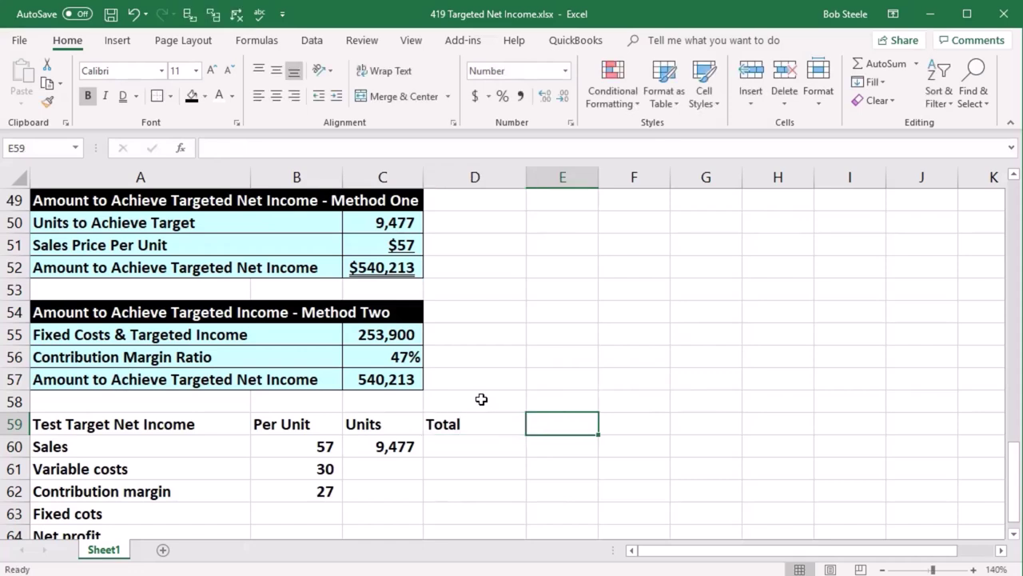
Format the Per Unit and Total cells B60:B62 and D60:D62 with the Currency number format
scroll(485, 421, "down", 1)
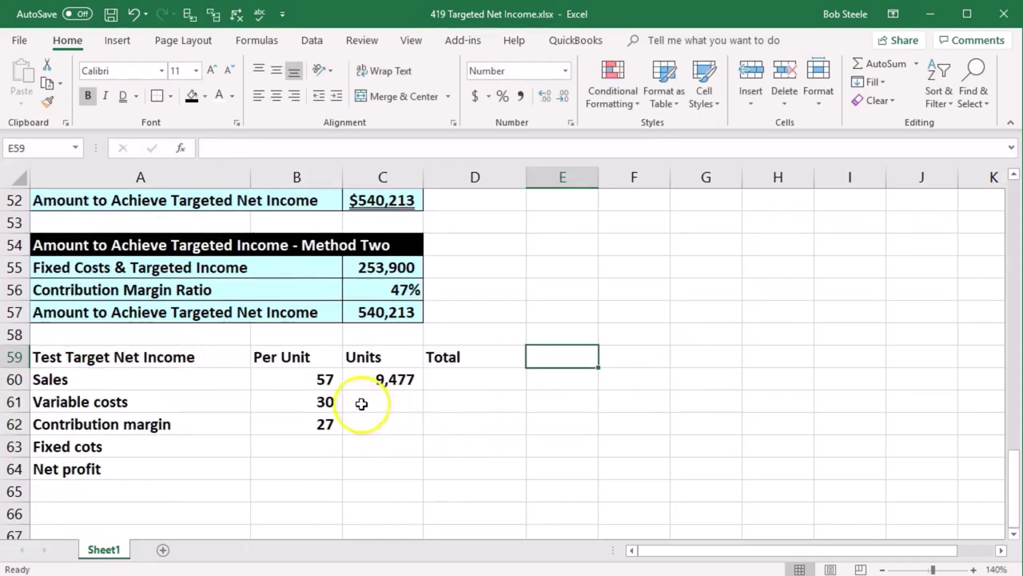
left_click_drag(328, 379, 318, 428)
left_click_drag(464, 382, 471, 424)
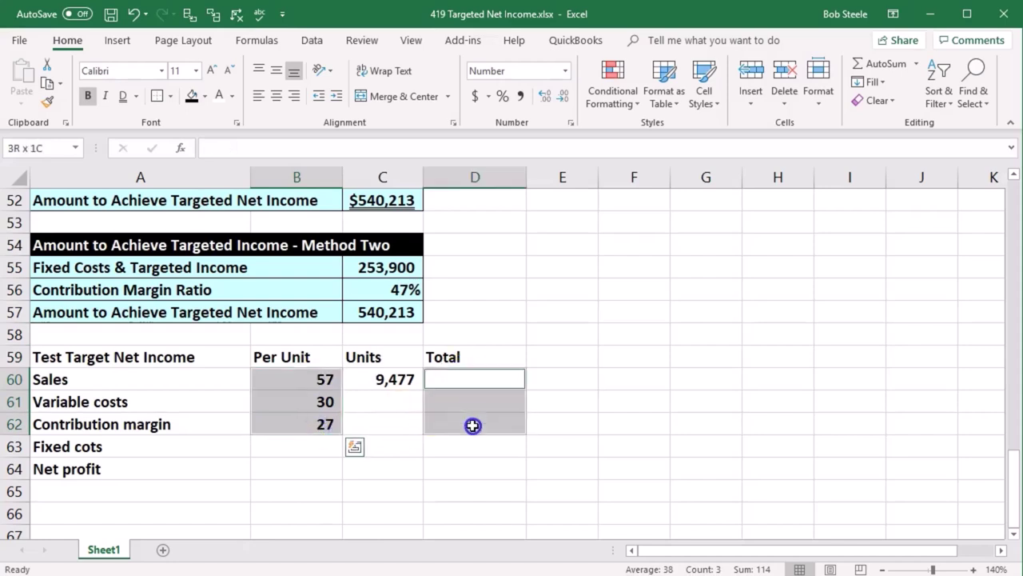
right_click(311, 406)
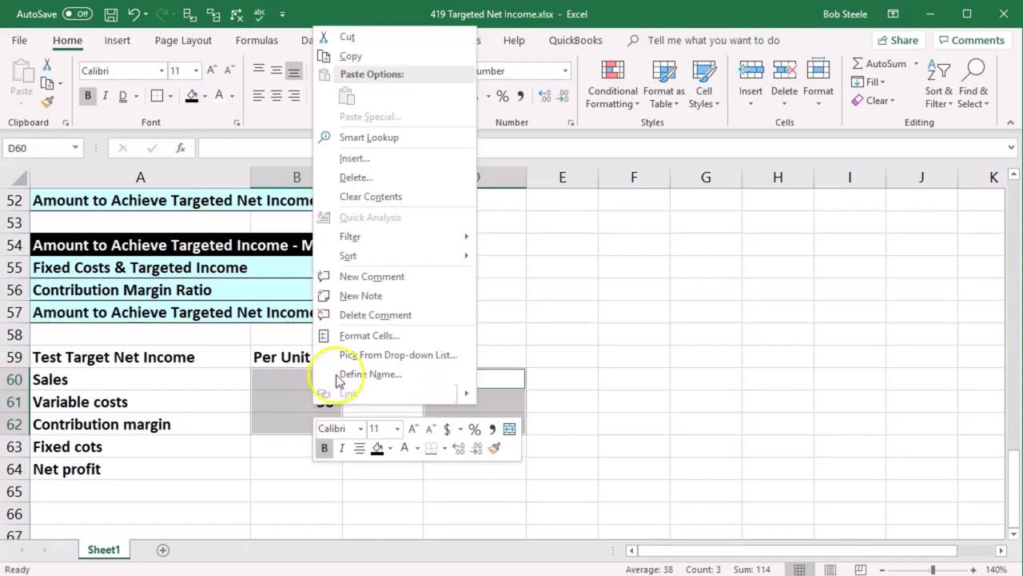
left_click(352, 335)
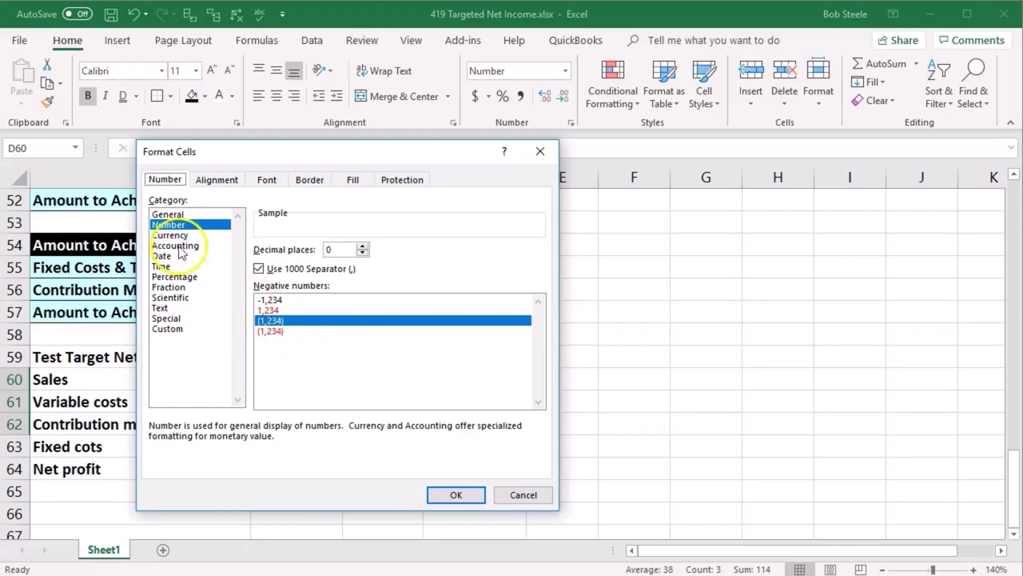
left_click(170, 235)
left_click(455, 494)
left_click(676, 366)
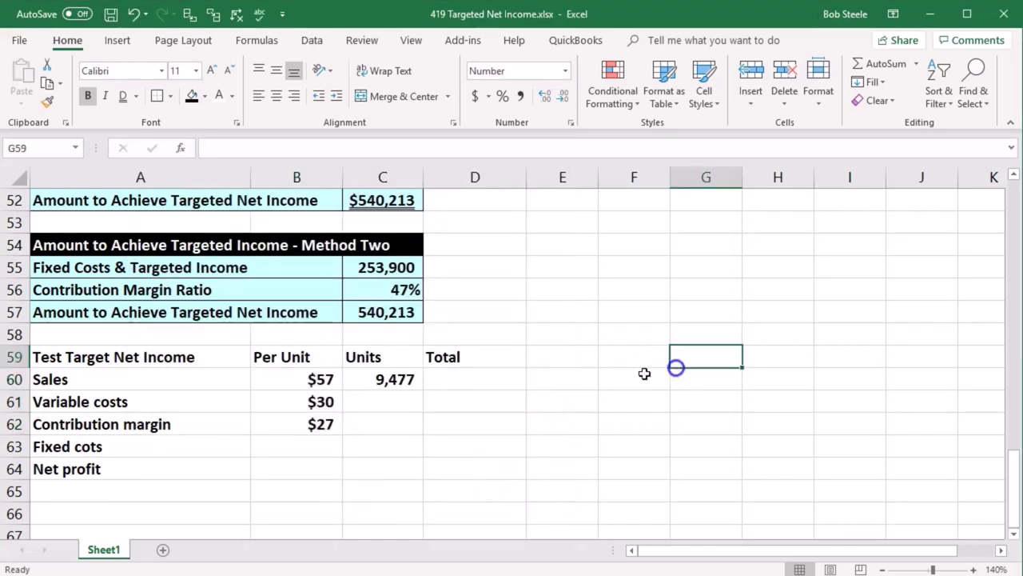
Calculate total sales in D60 by multiplying the per-unit price by the units with =B60*C60
left_click_drag(395, 381, 381, 434)
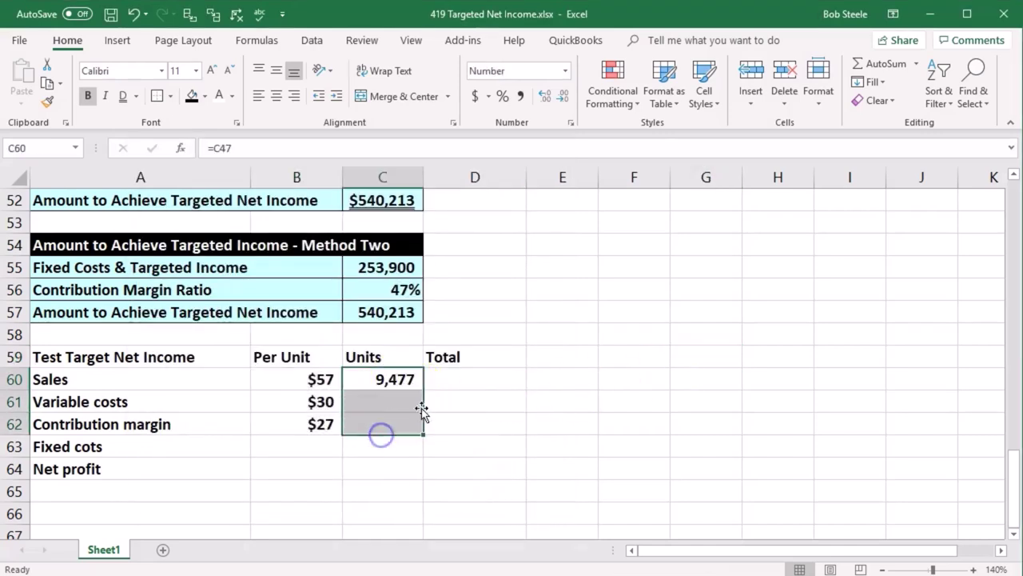
left_click(446, 380)
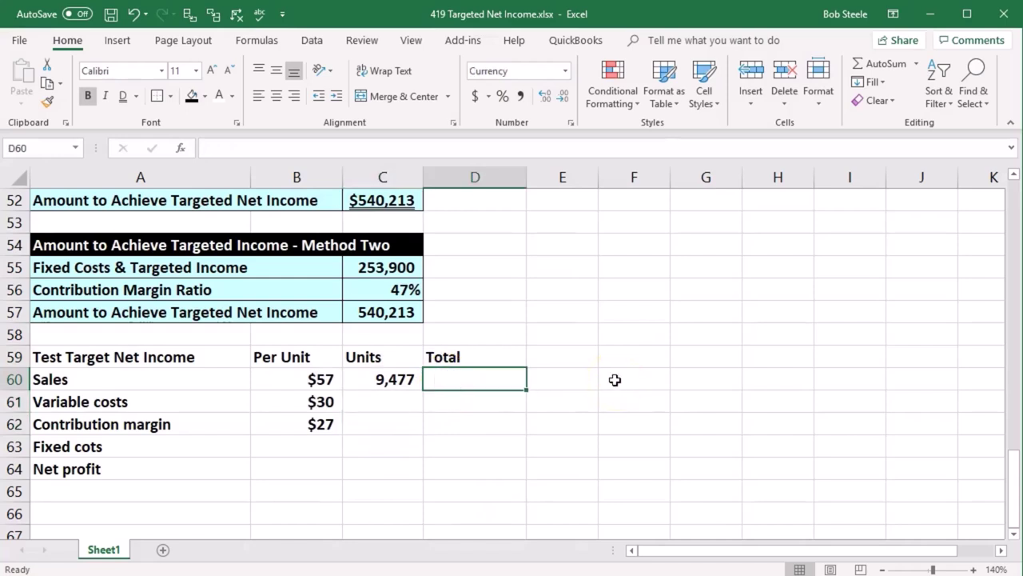
scroll(615, 380, "up", 1)
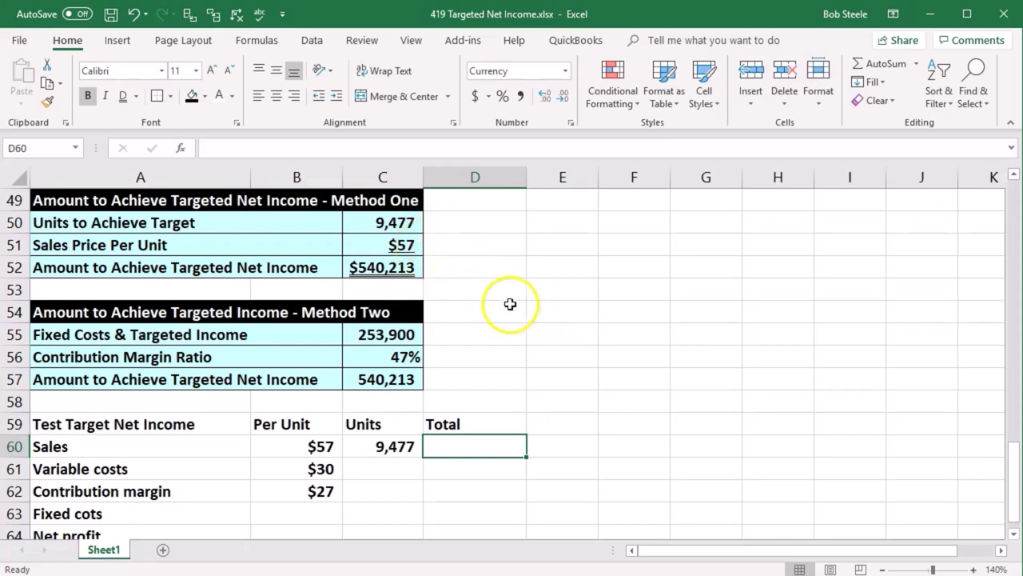
type("=")
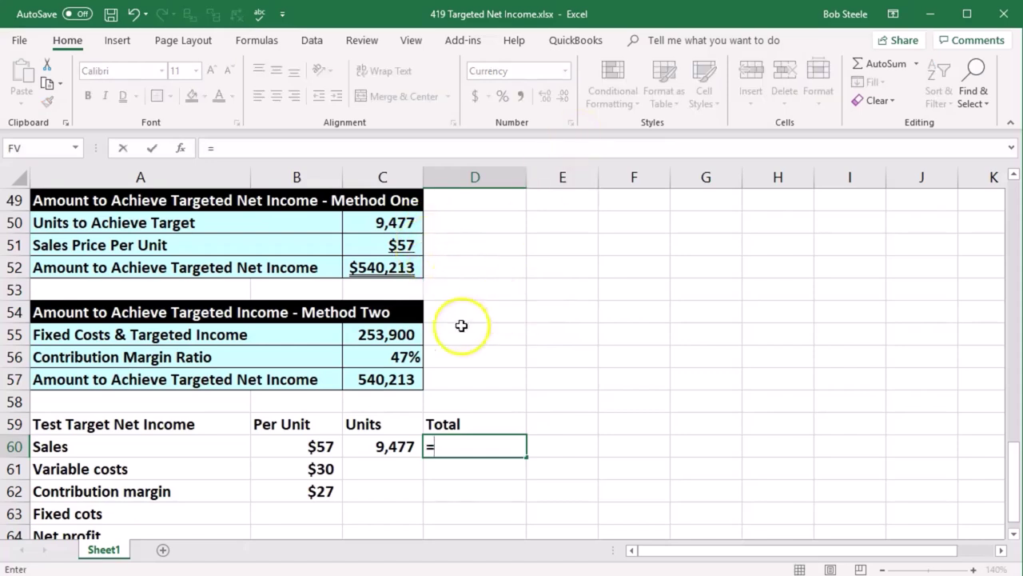
left_click(320, 447)
type("*")
left_click(393, 446)
key("Return")
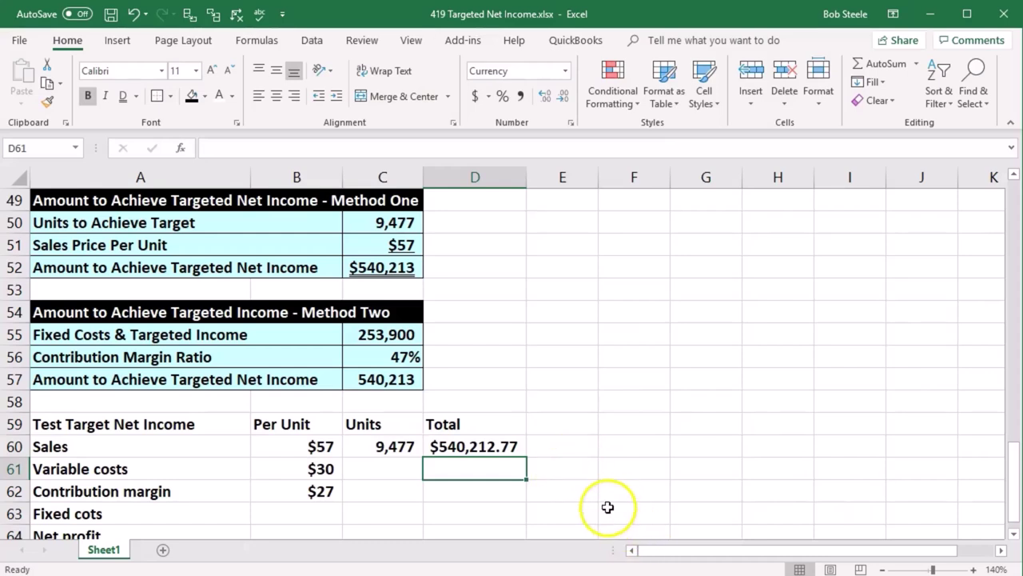
Remove the decimal places from the Total cells D60:D62 so they show whole dollars
left_click_drag(485, 448, 481, 486)
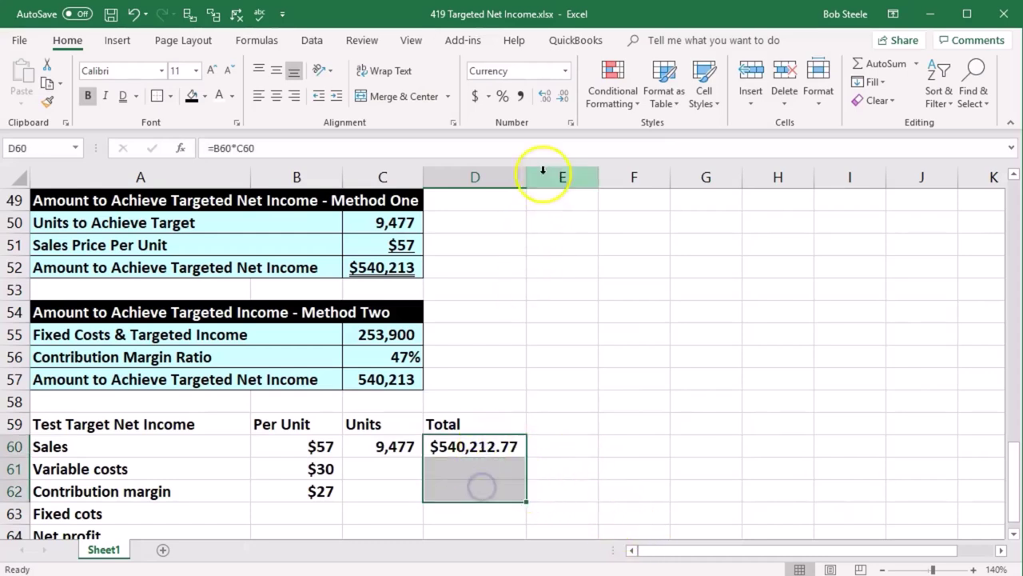
left_click(564, 97)
left_click(563, 96)
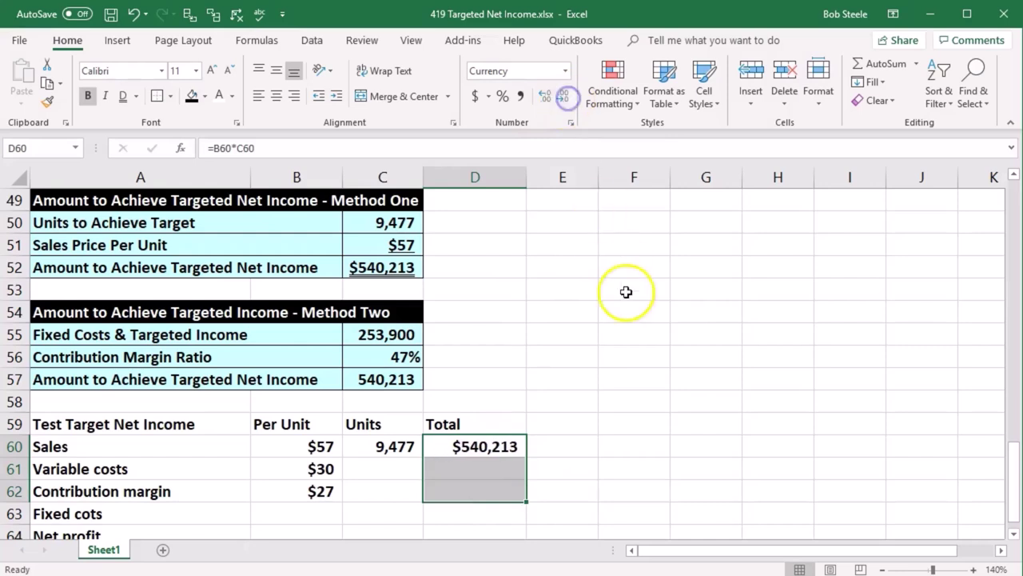
left_click(628, 290)
Link the units for Variable costs and Contribution margin to the cell above each, with =C60 in C61 and =C61 in C62
left_click(402, 469)
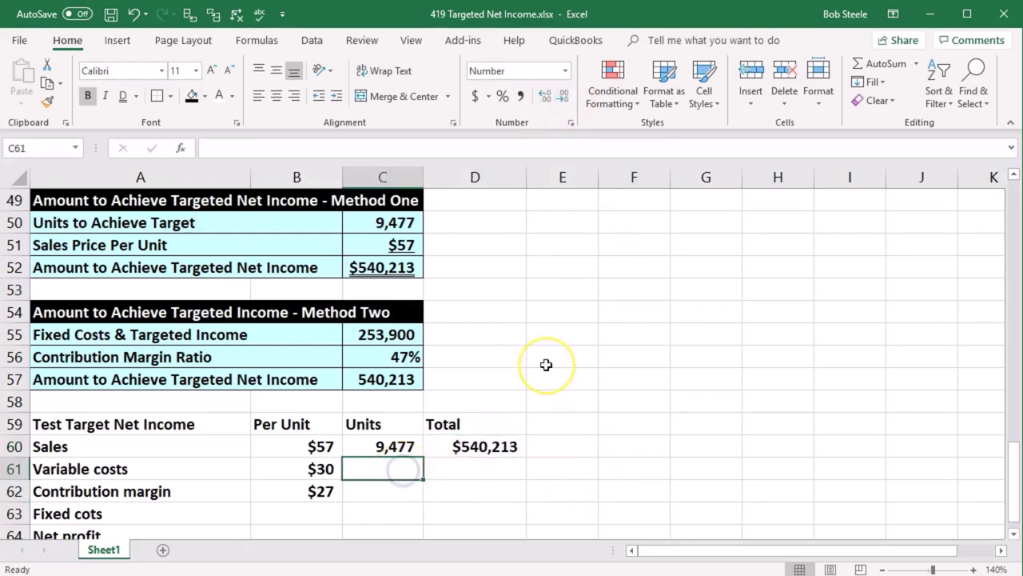
type("=")
key("Up")
key("Return")
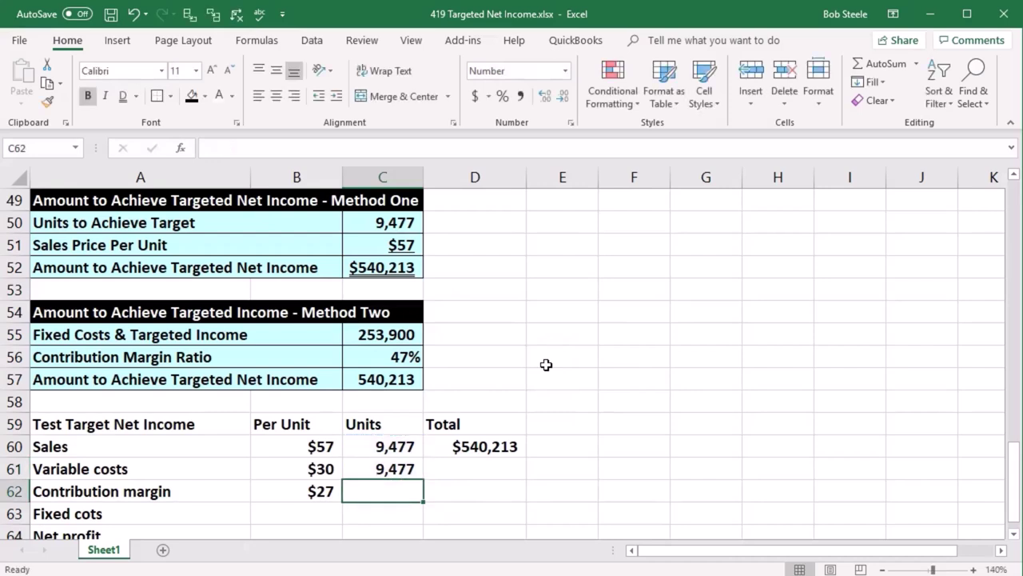
type("=")
key("Up")
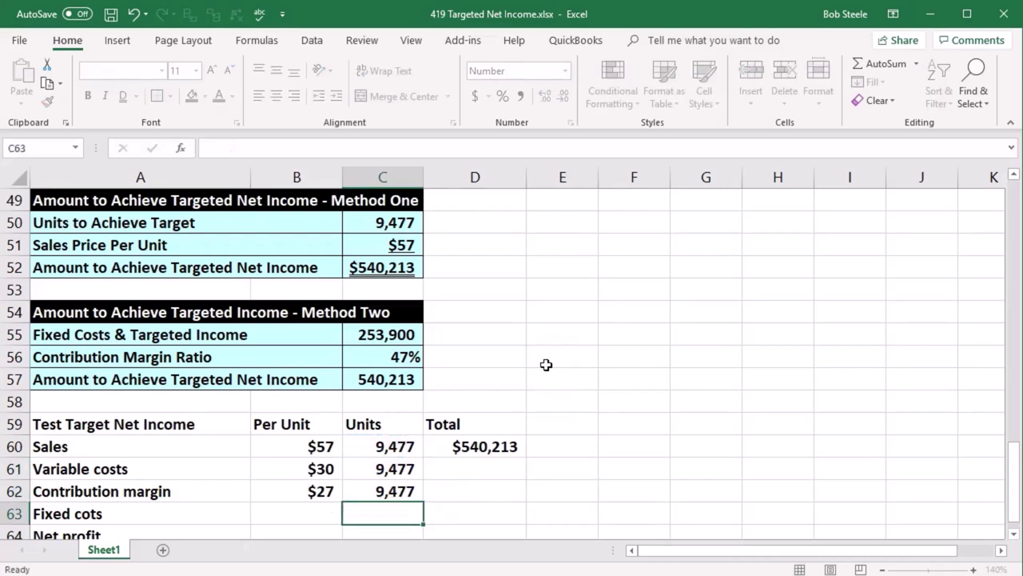
key("Return")
Calculate total variable costs in D61 with =B61*C61 and show the amount without decimals
key("Right")
key("Up")
key("Up")
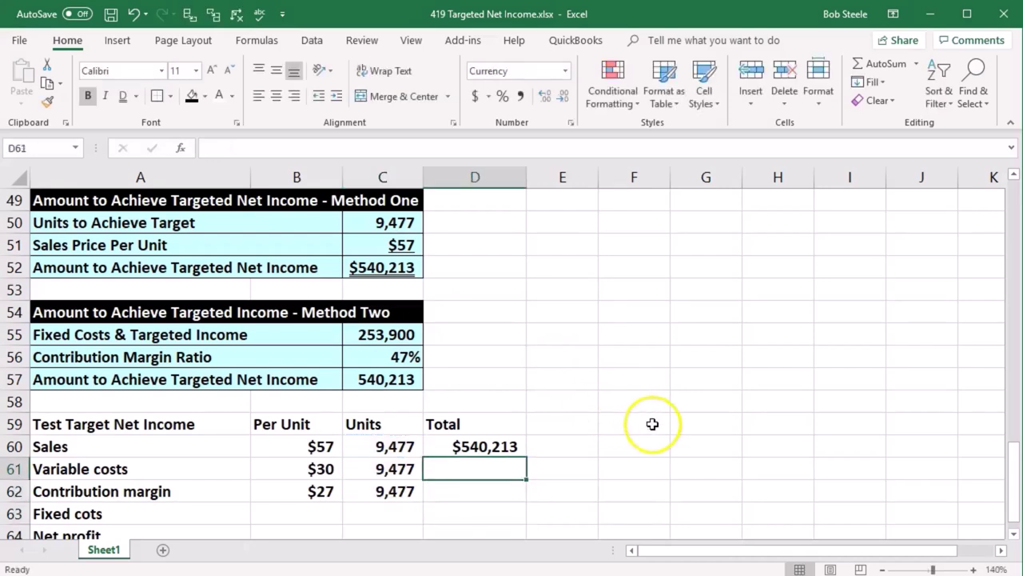
type("=")
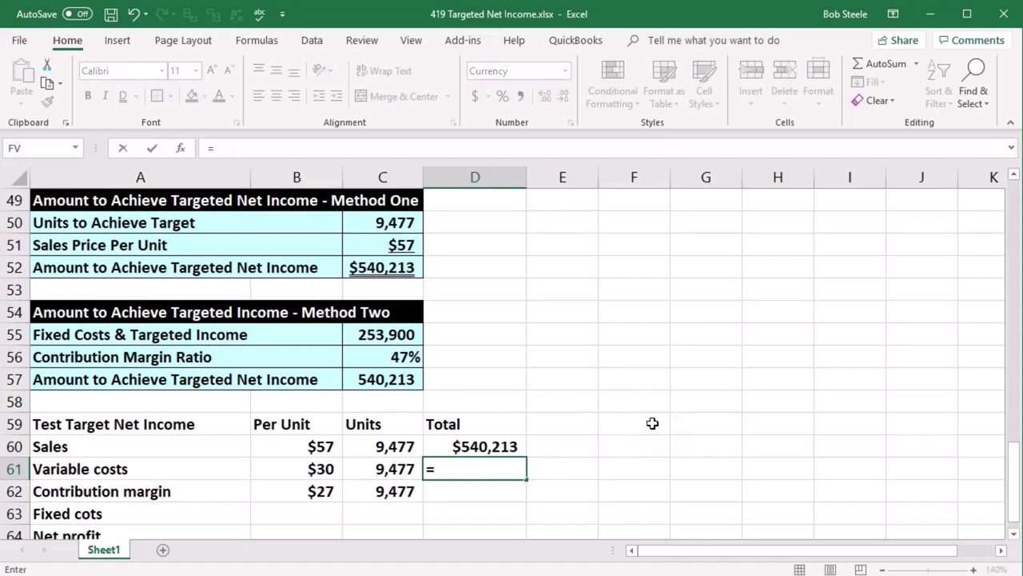
key("Left")
key("Left")
type("*")
key("Left")
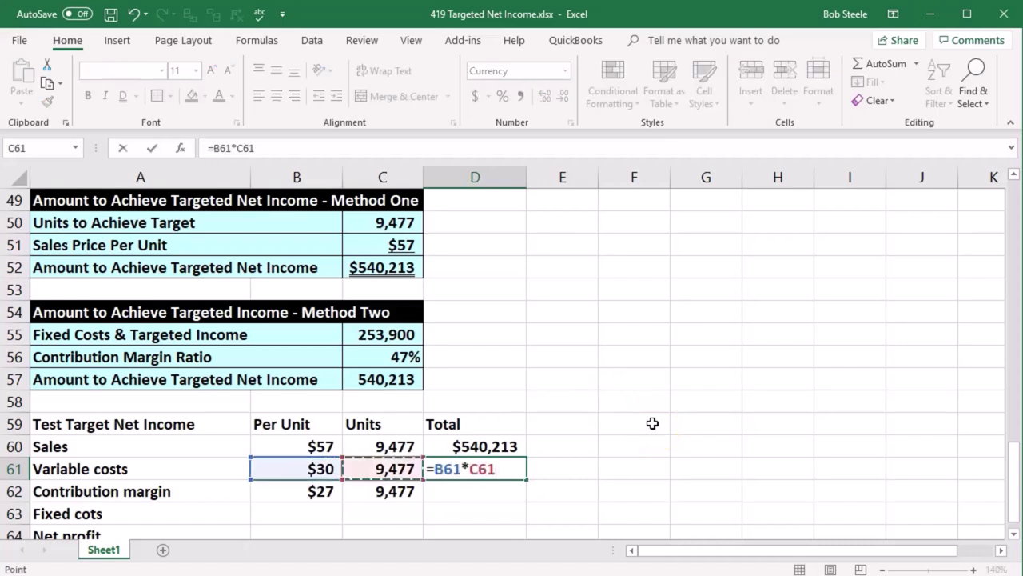
key("Return")
key("Up")
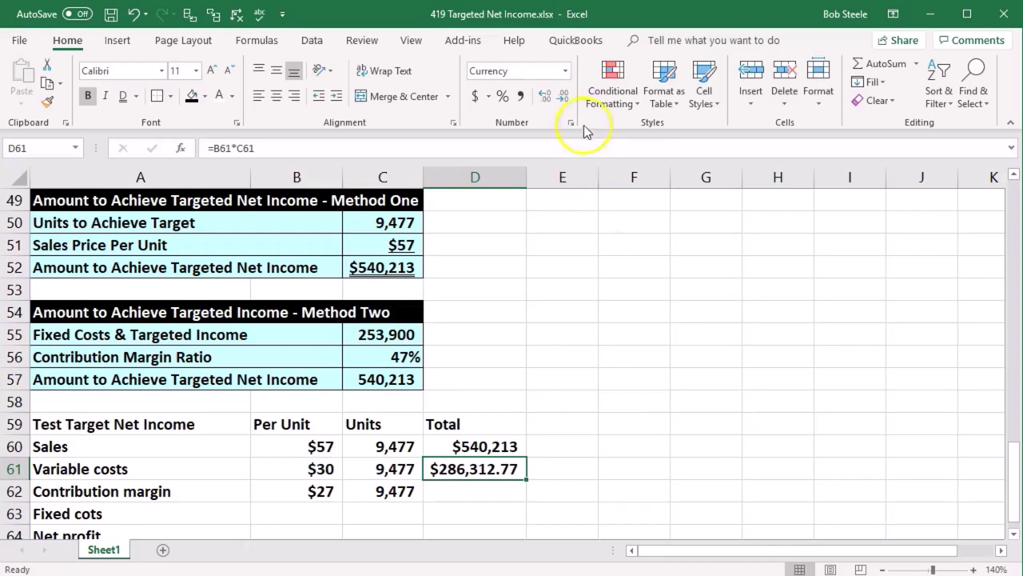
left_click(568, 98)
Calculate the total contribution margin in D62 with =B62*C62
left_click(512, 484)
type("=")
key("Left")
key("Left")
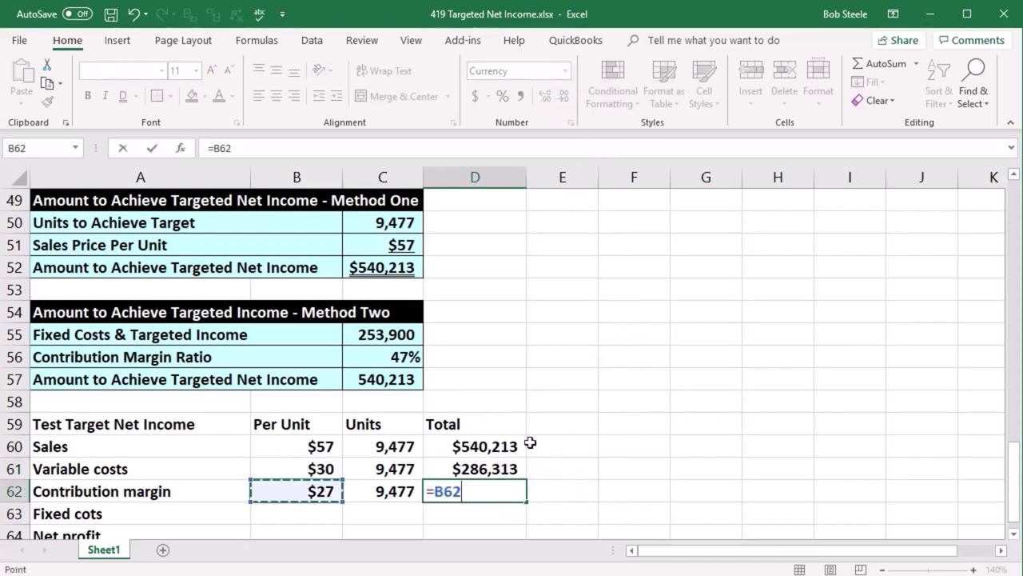
type("*")
key("Left")
key("Return")
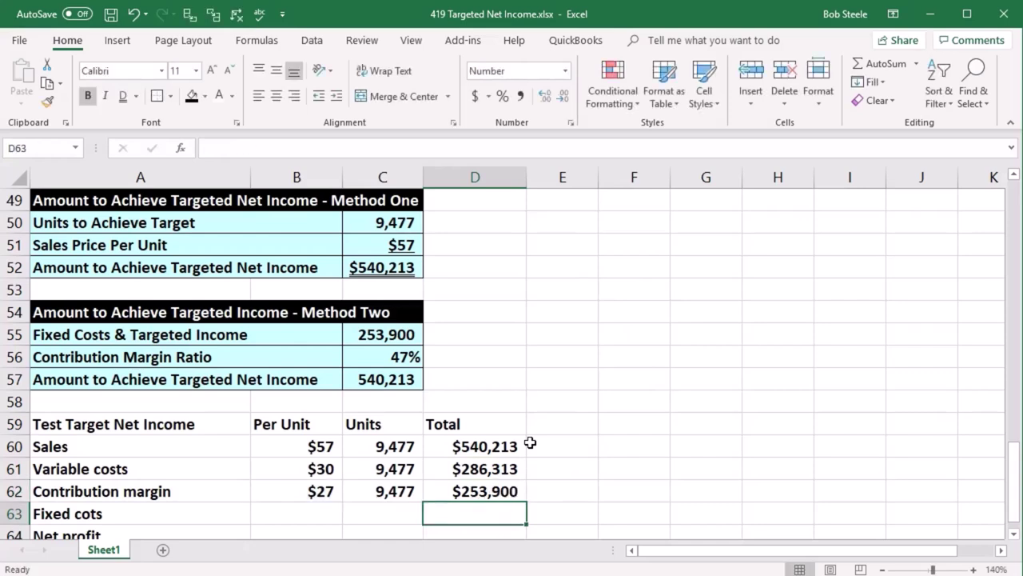
Cross-check the total contribution margin in E62 by subtracting variable costs from sales with =D60-D61
left_click(575, 489)
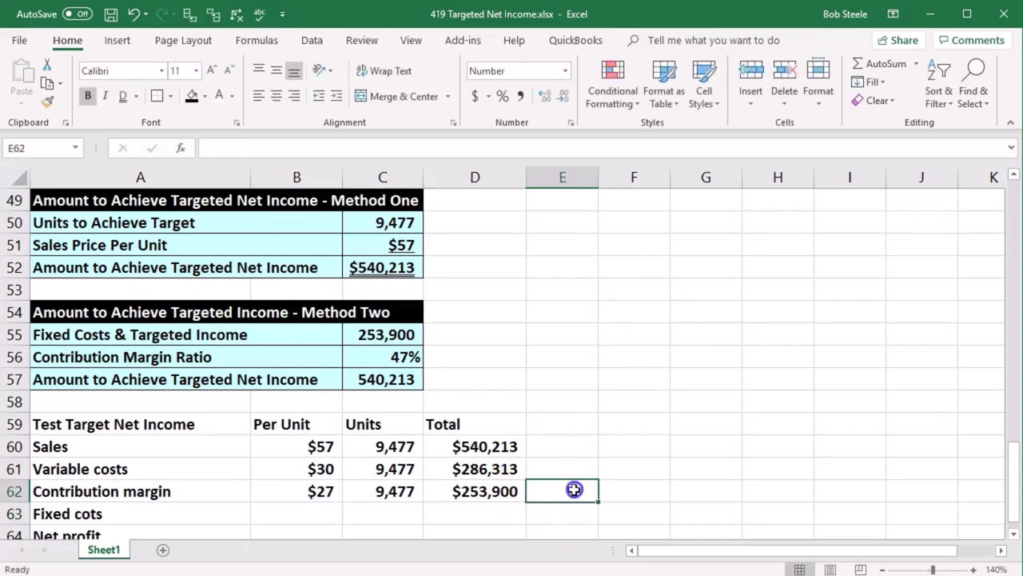
type("=")
key("Up")
key("Up")
key("Left")
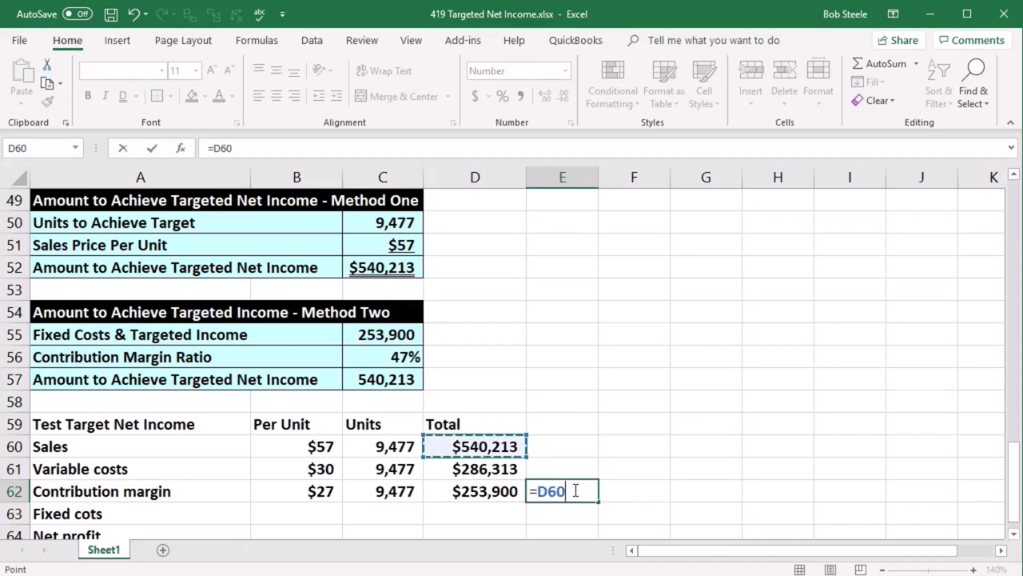
type("-")
key("Left")
key("Up")
key("Return")
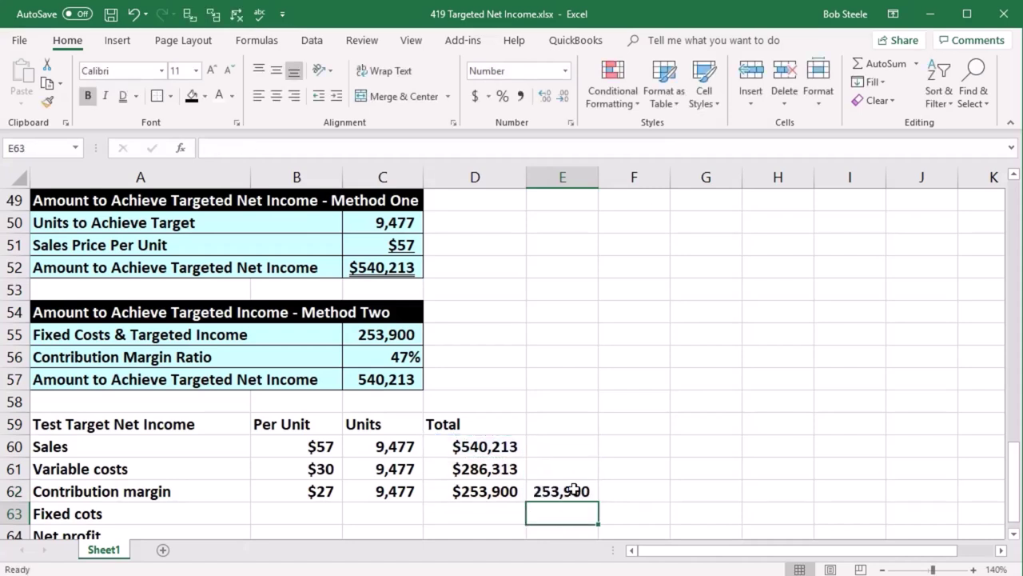
Apply a single underline to the total variable costs in D61
left_click(497, 468)
left_click(137, 96)
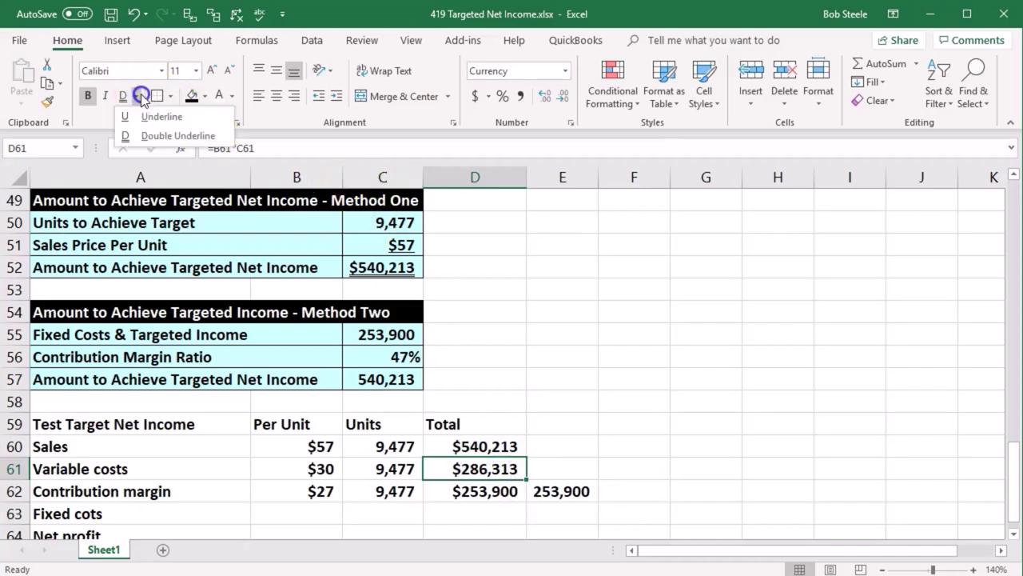
left_click(154, 113)
left_click(634, 277)
Delete the cross-check formula from E62, beside the total contribution margin
left_click(564, 489)
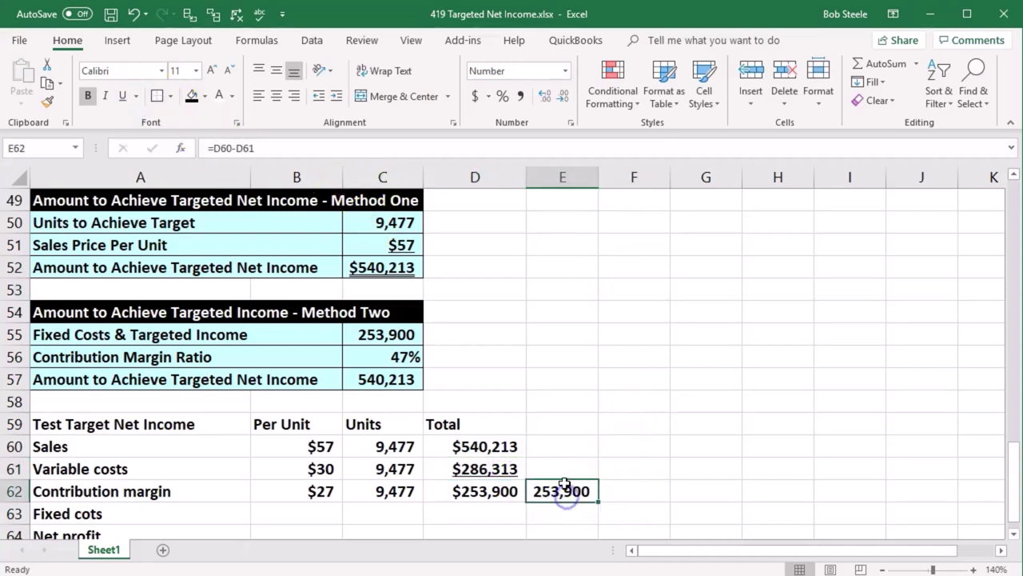
key("Down")
key("Left")
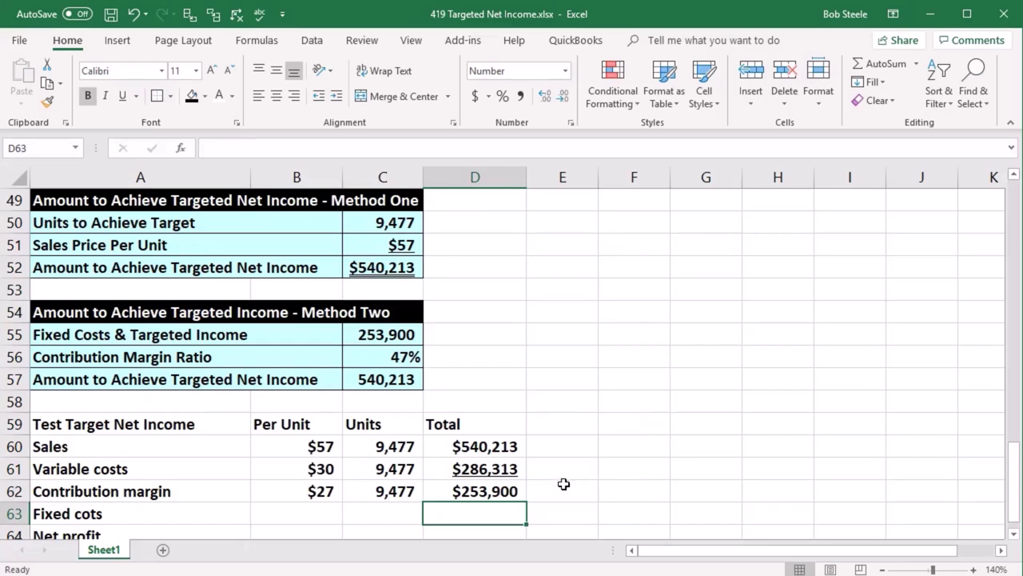
Correct the misspelled row label in A63 to "Fixed costs"
double_click(94, 513)
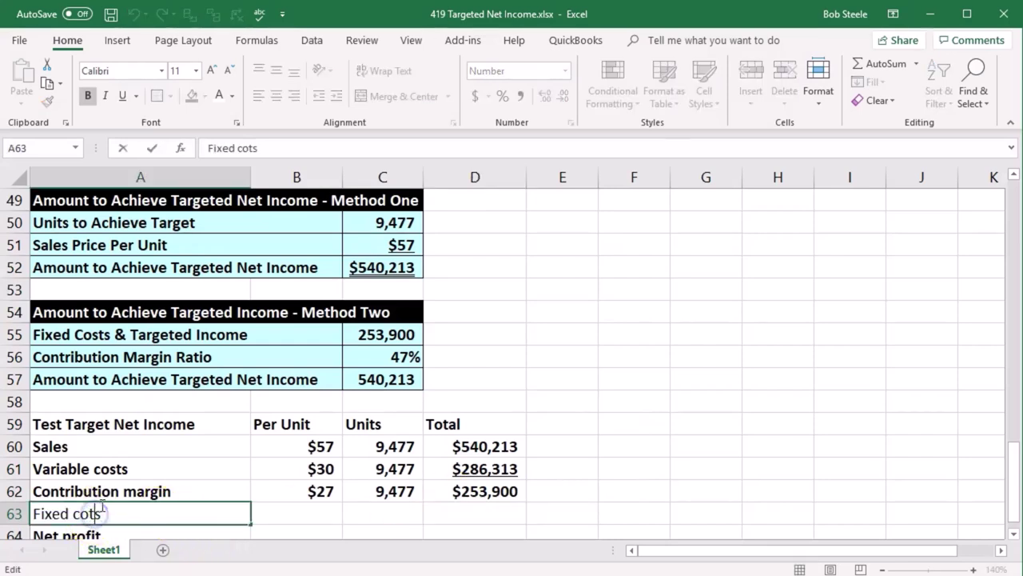
key("Return")
Link the total fixed costs in D63 to the Fixed costs figure in the data table with =B6
key("Right")
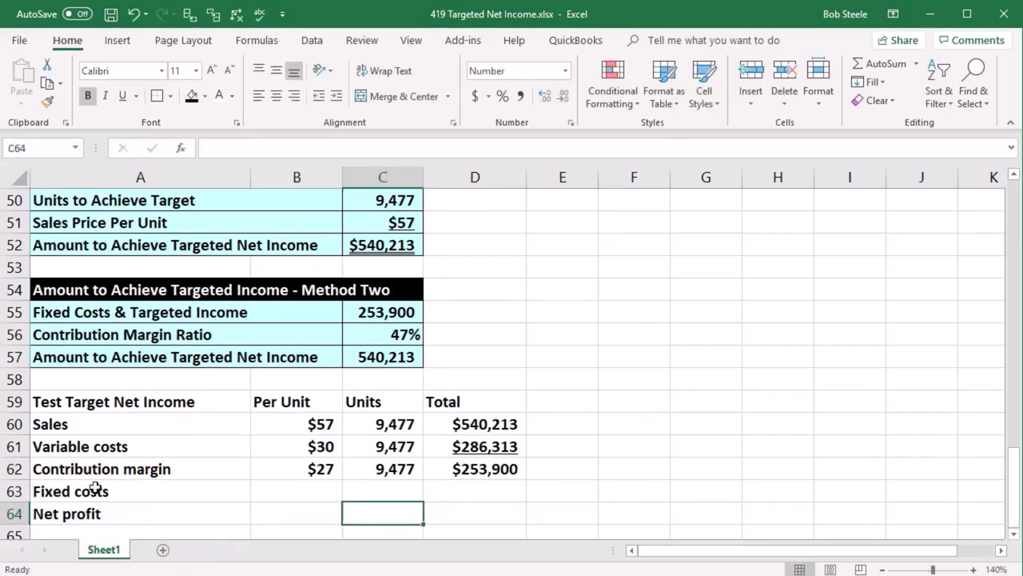
key("Right")
key("Right")
key("Up")
type("=")
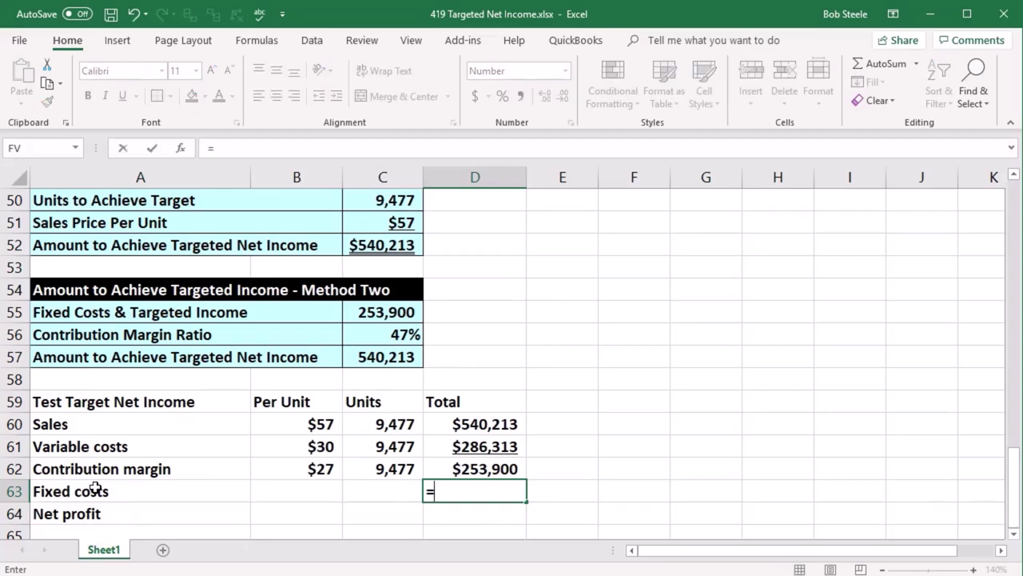
scroll(96, 488, "up", 16)
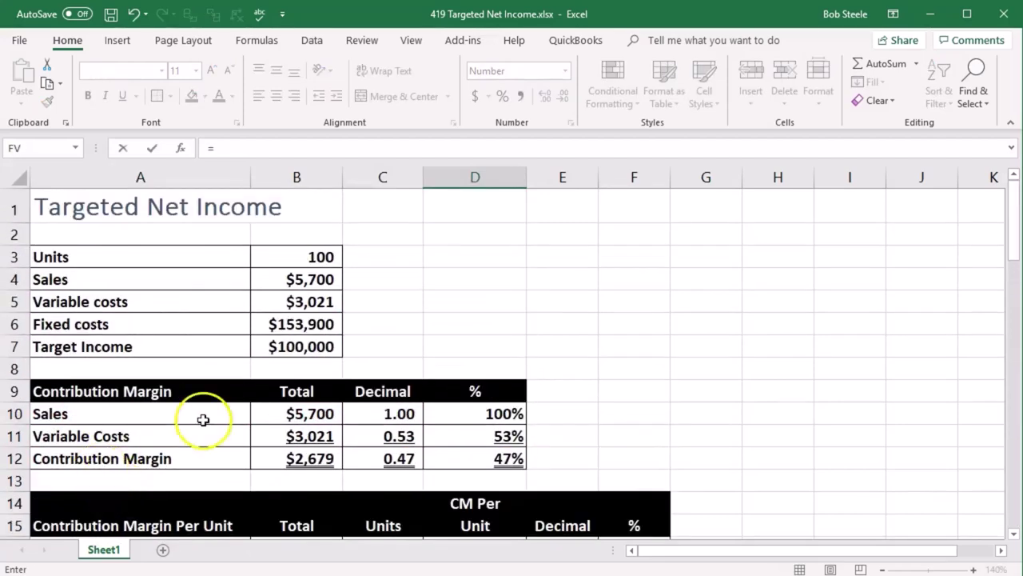
left_click(286, 331)
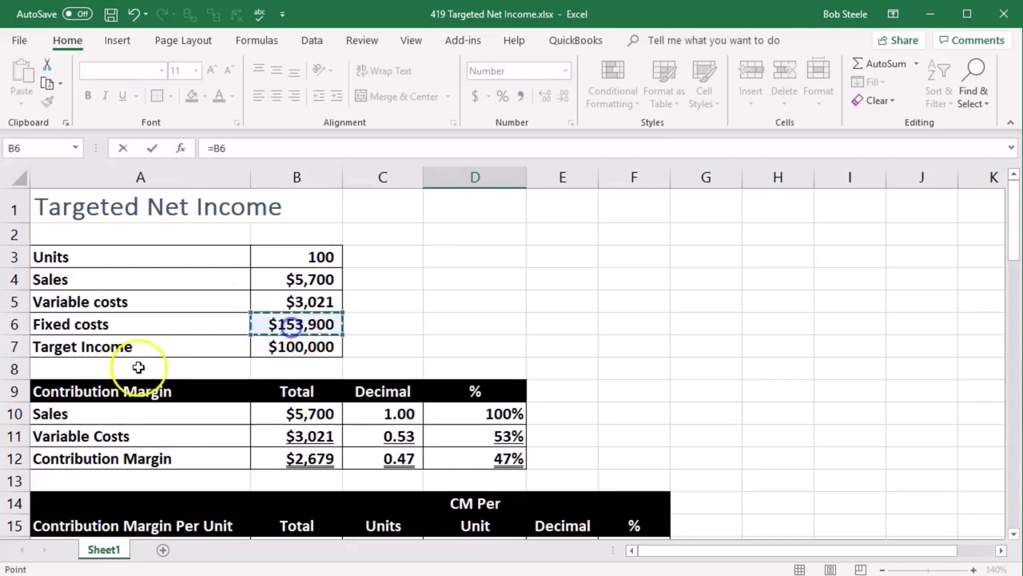
key("Return")
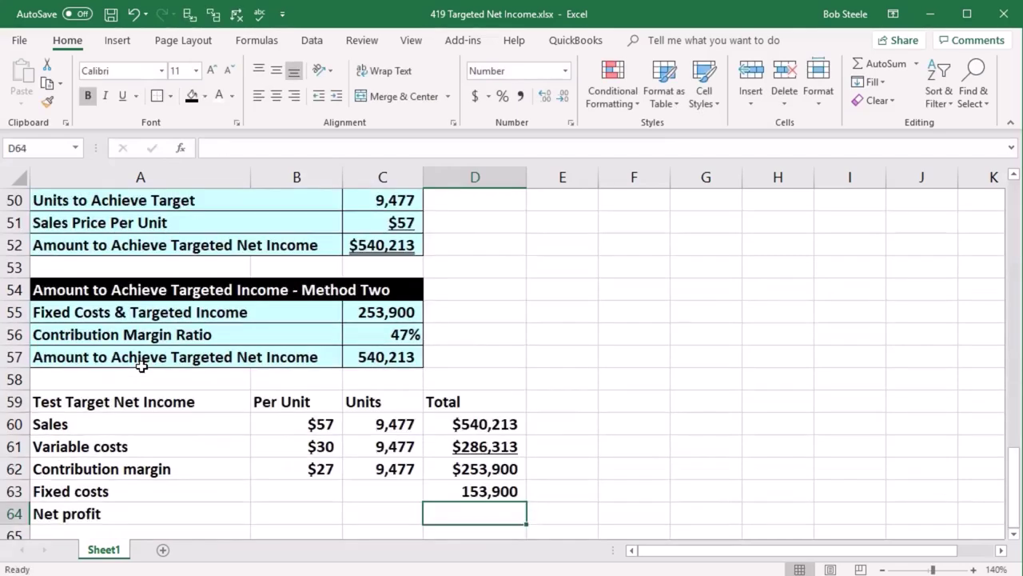
Calculate the net profit in D64 as contribution margin less fixed costs with =D62-D63
scroll(141, 366, "down", 1)
type("=")
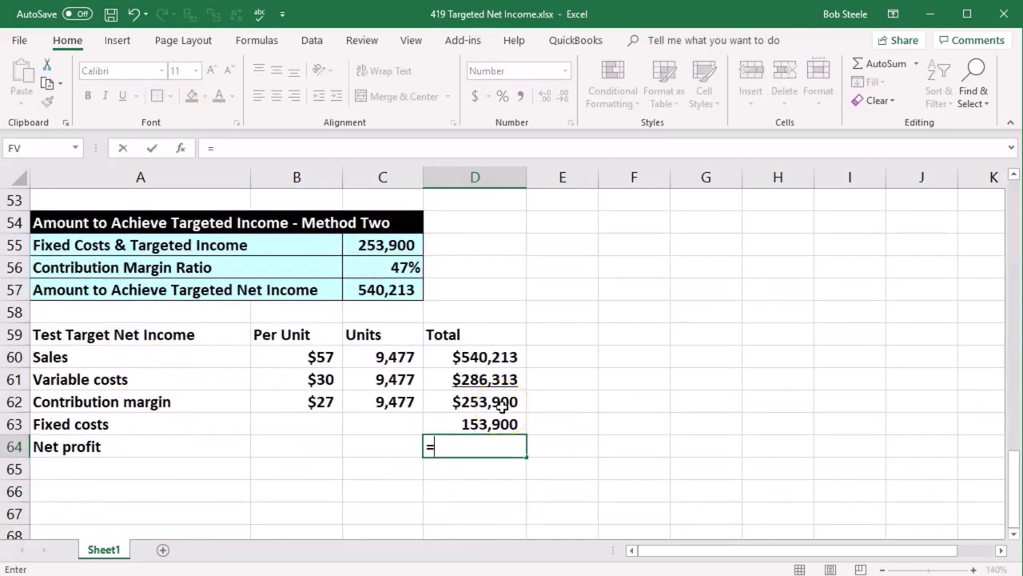
left_click(501, 404)
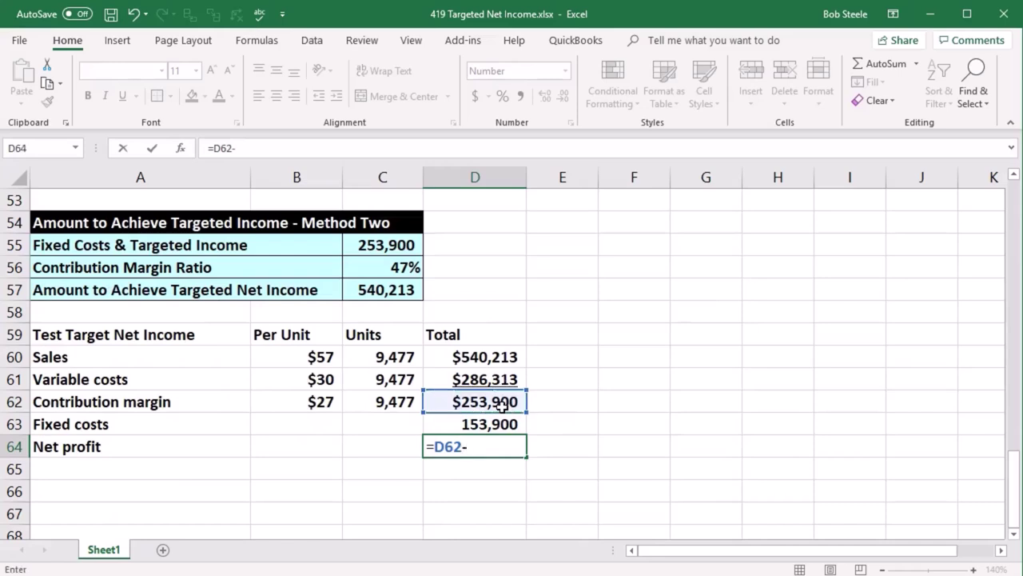
type("-")
left_click(504, 423)
key("Return")
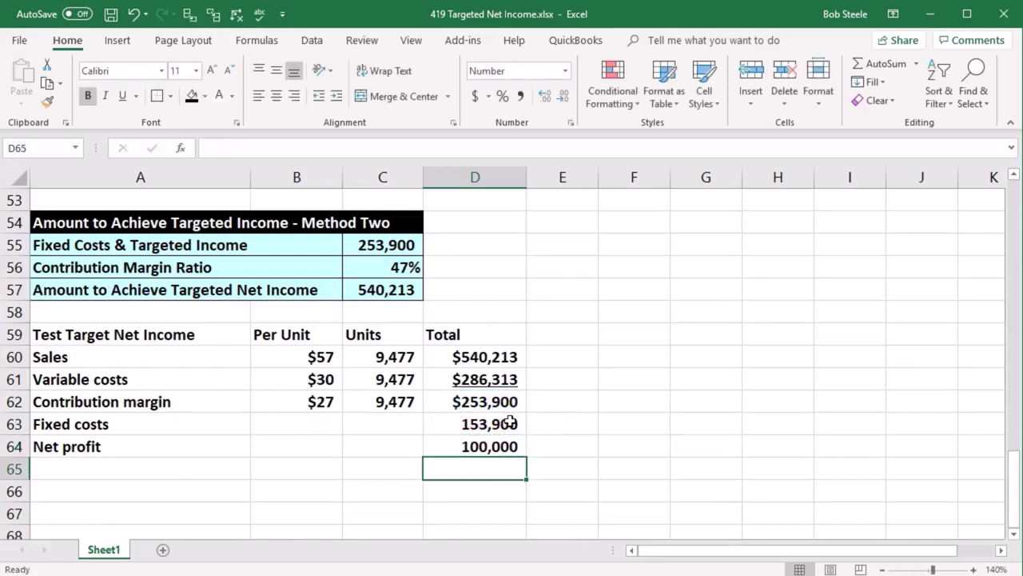
Apply a single underline to the total fixed costs in D63 and a double underline to the net profit in D64
left_click(509, 423)
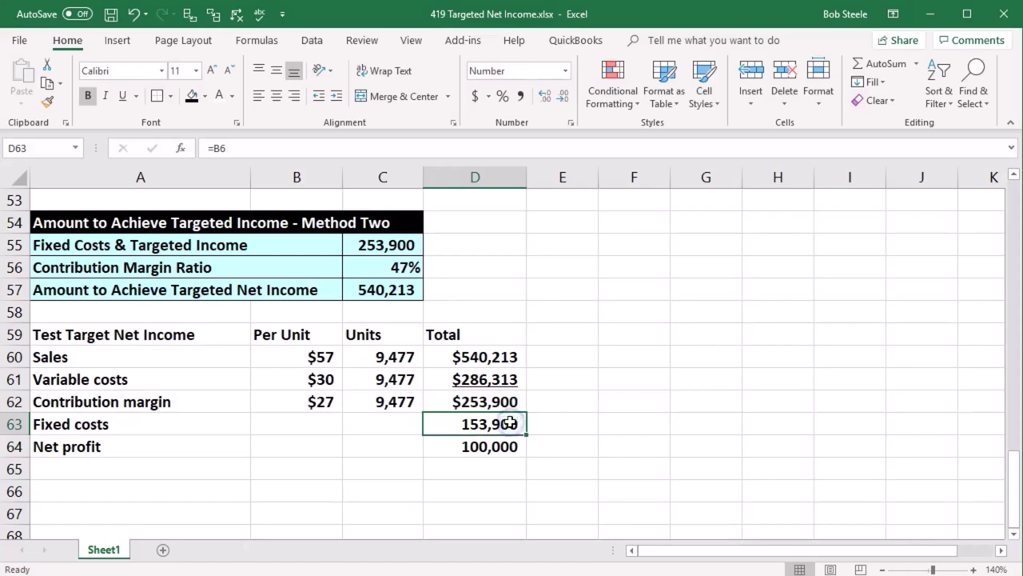
left_click(226, 503)
left_click(470, 450)
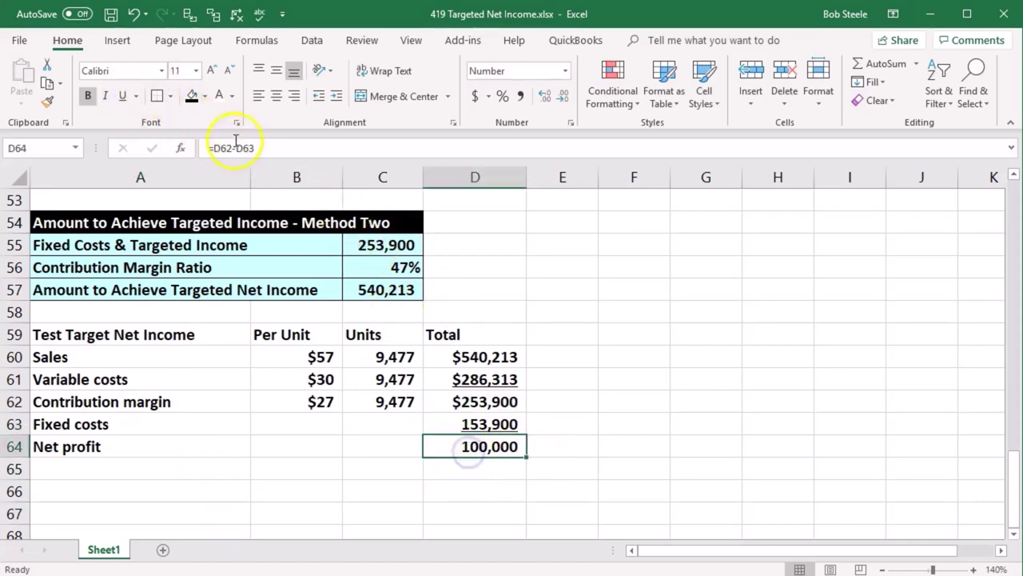
left_click(135, 95)
left_click(148, 136)
left_click(207, 285)
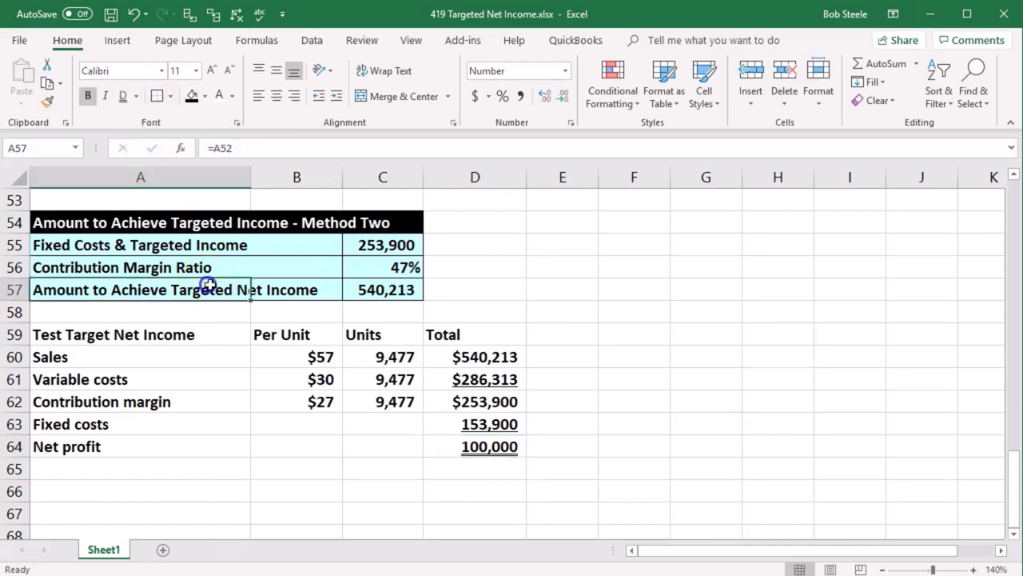
Apply a single underline to the contribution margin ratio in C56 and a double underline to the targeted net income amount in C57
left_click(373, 267)
left_click(136, 95)
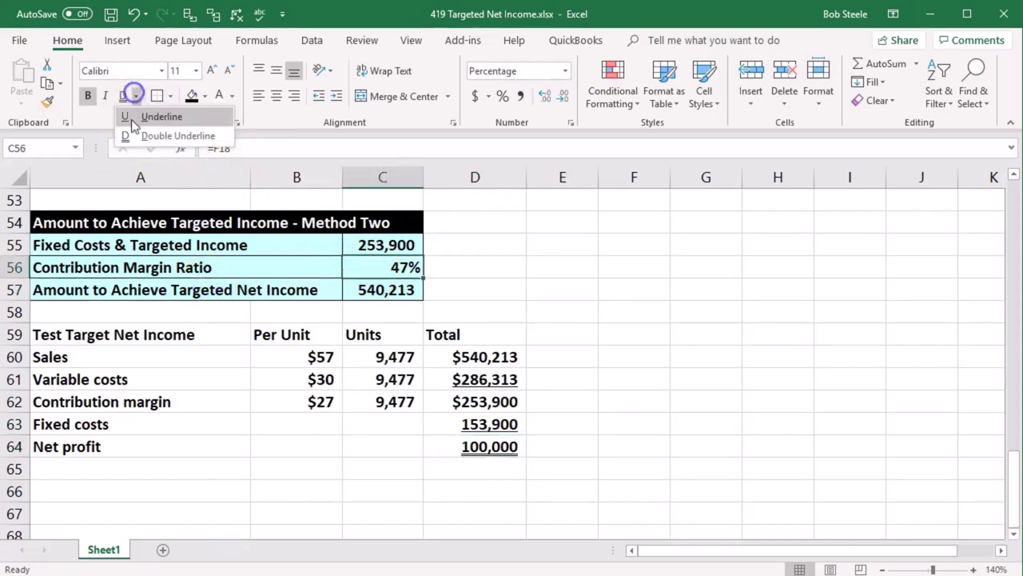
left_click(141, 117)
left_click(370, 290)
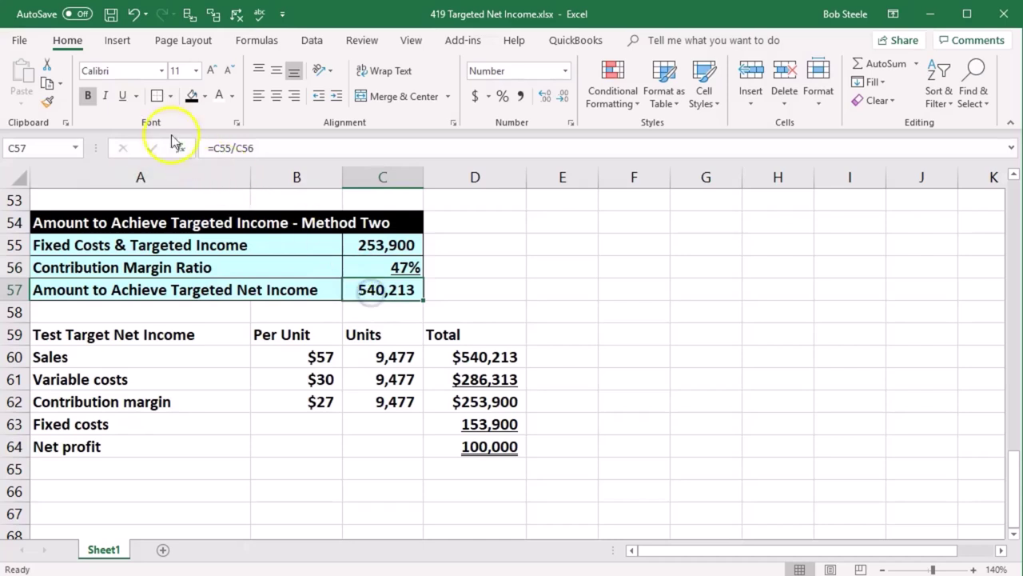
left_click(139, 97)
left_click(149, 135)
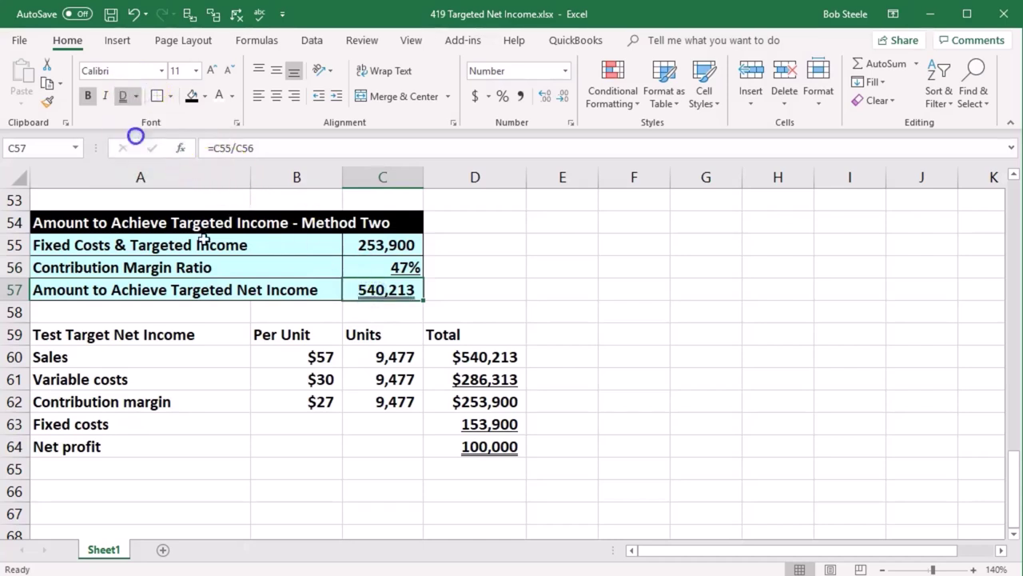
Fill the test income statement body A60:D64 with the recent light blue color and add all borders
left_click(358, 426)
left_click_drag(146, 359, 501, 442)
right_click(496, 436)
left_click(572, 478)
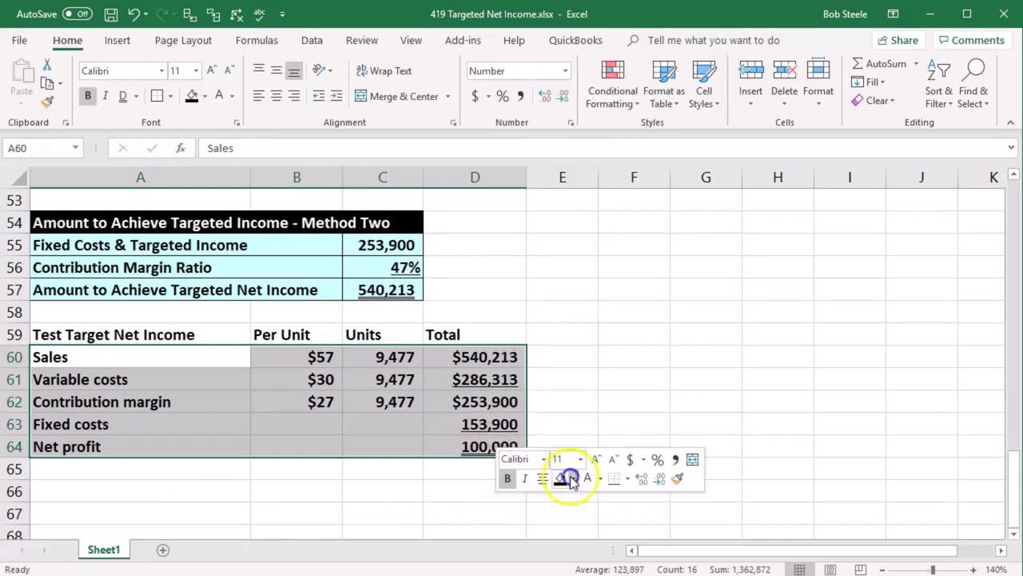
left_click(560, 423)
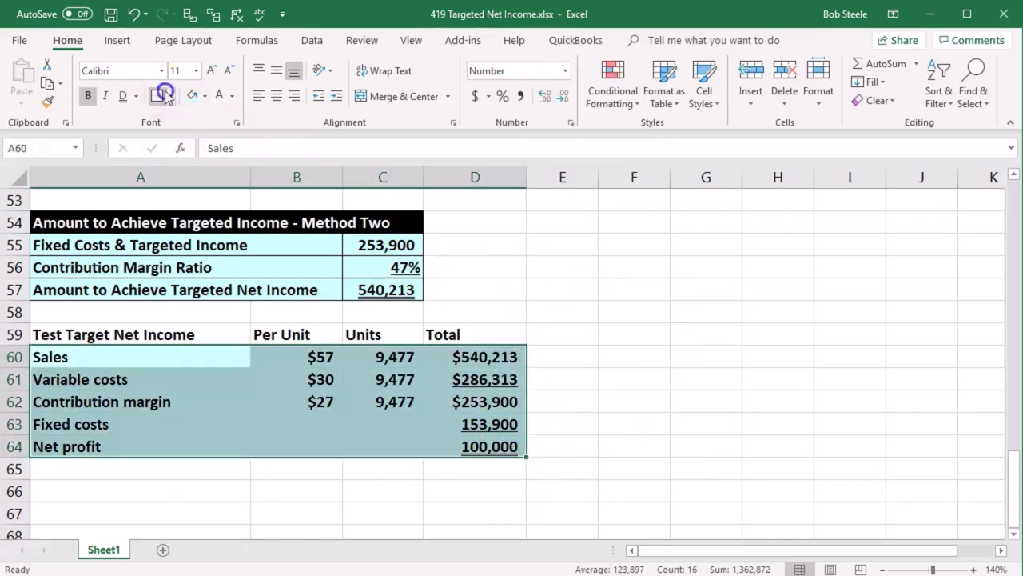
left_click(173, 98)
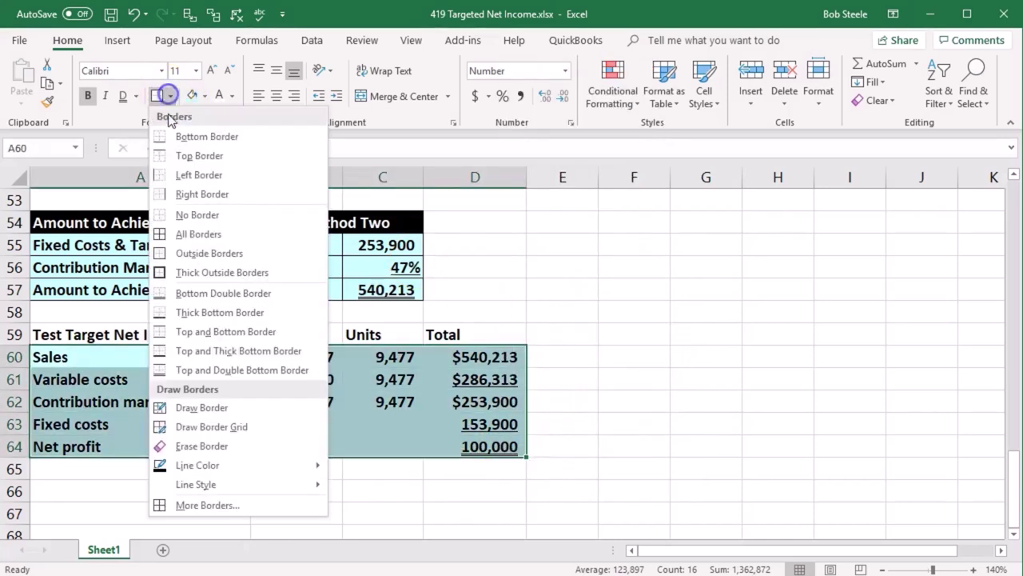
left_click(177, 231)
left_click(157, 356)
Fill the Test Target Net Income header row A59:D59 with black and center the Per Unit, Units and Total headings
left_click_drag(137, 328, 468, 330)
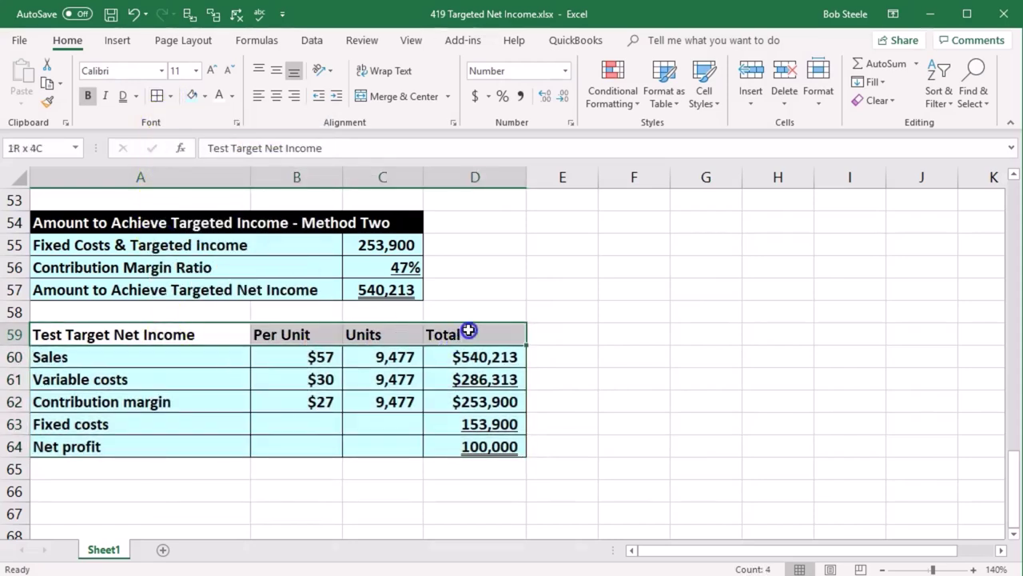
left_click(205, 96)
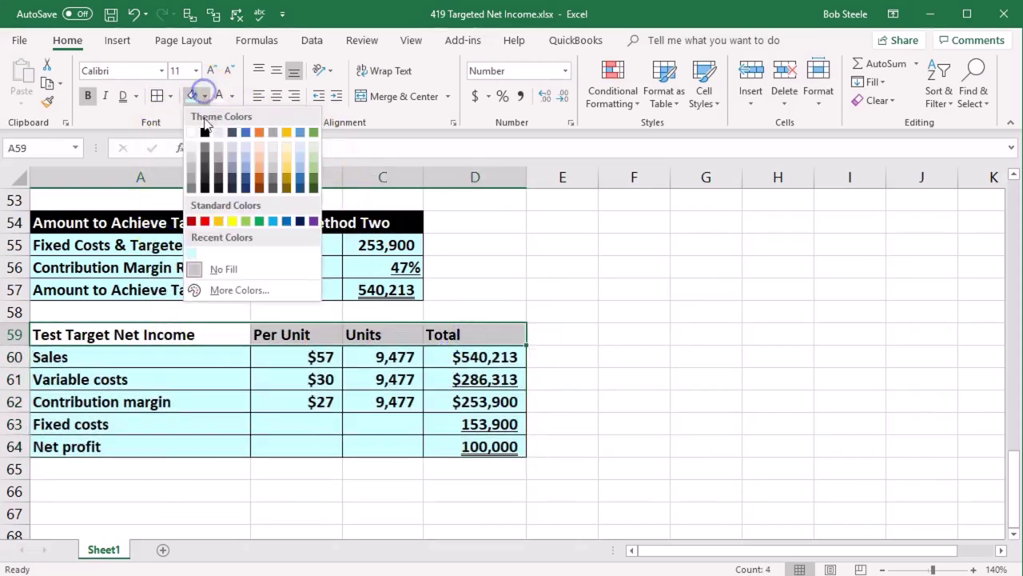
left_click(204, 133)
left_click(196, 359)
left_click_drag(269, 329, 450, 324)
left_click(276, 96)
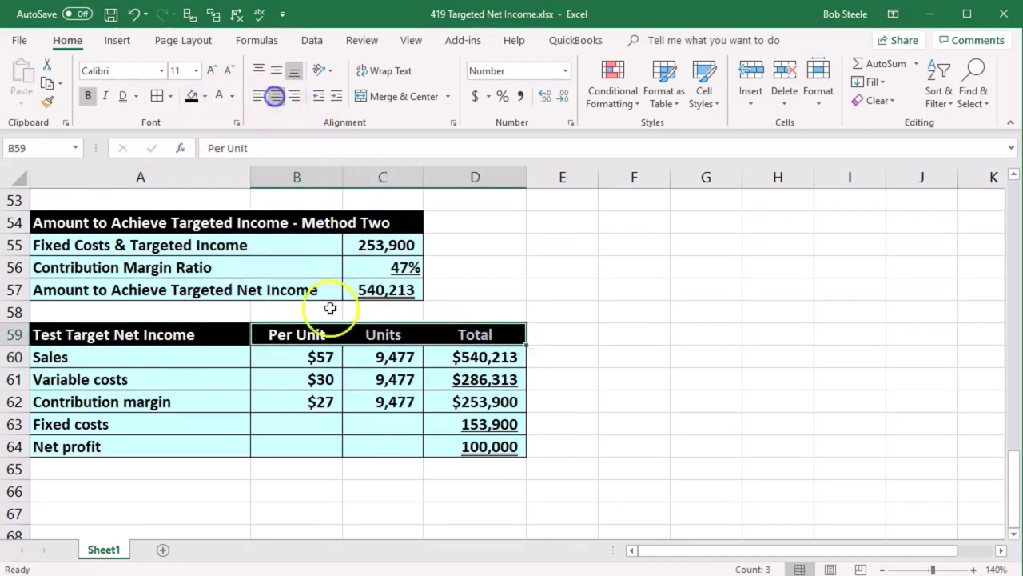